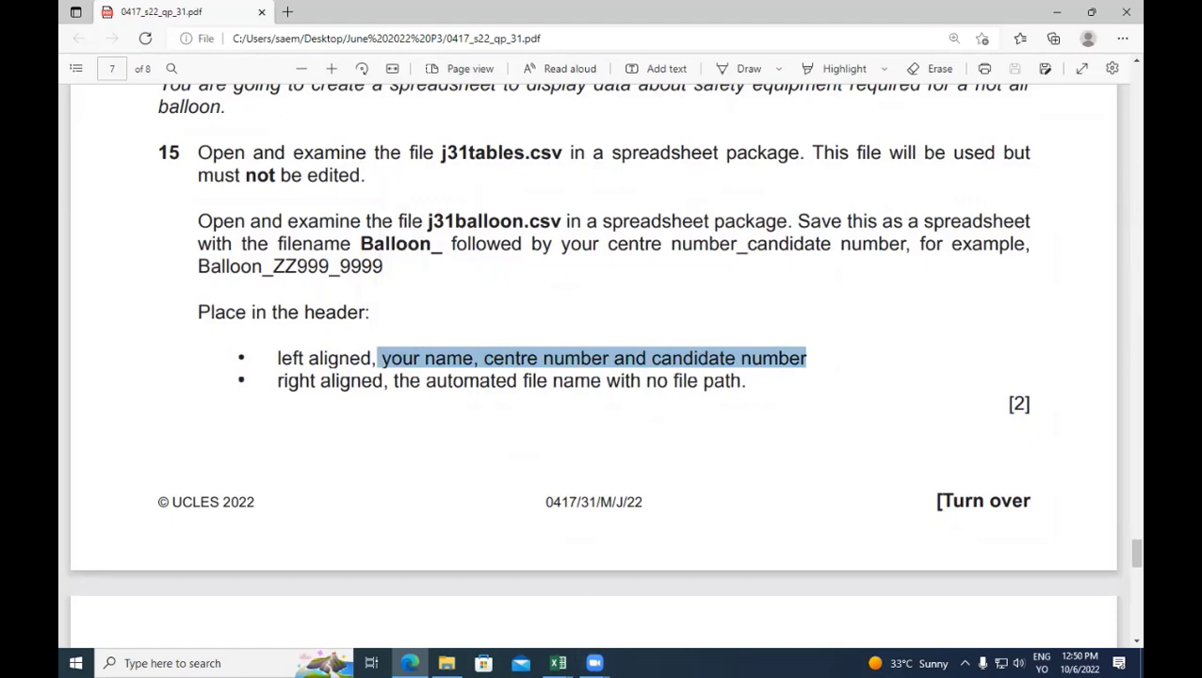
In the j31balloon workbook, enter "your name, centre number and candidate number" in the left section of a custom page header
left_click(558, 663)
left_click(485, 579)
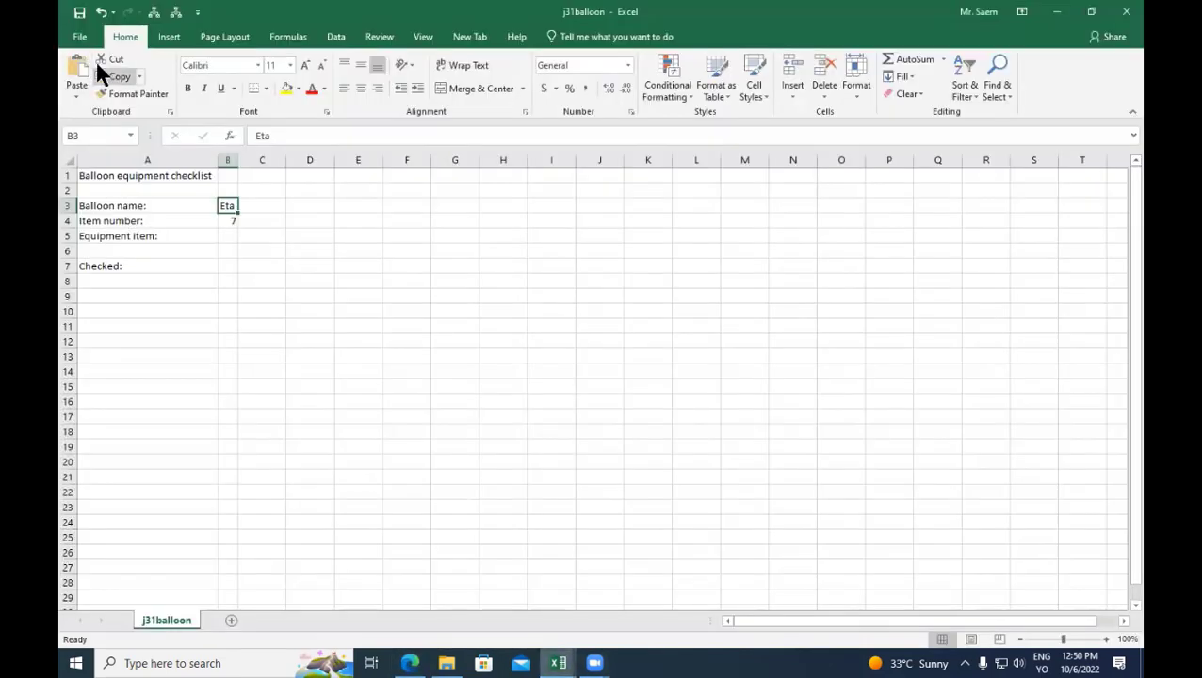
left_click(80, 36)
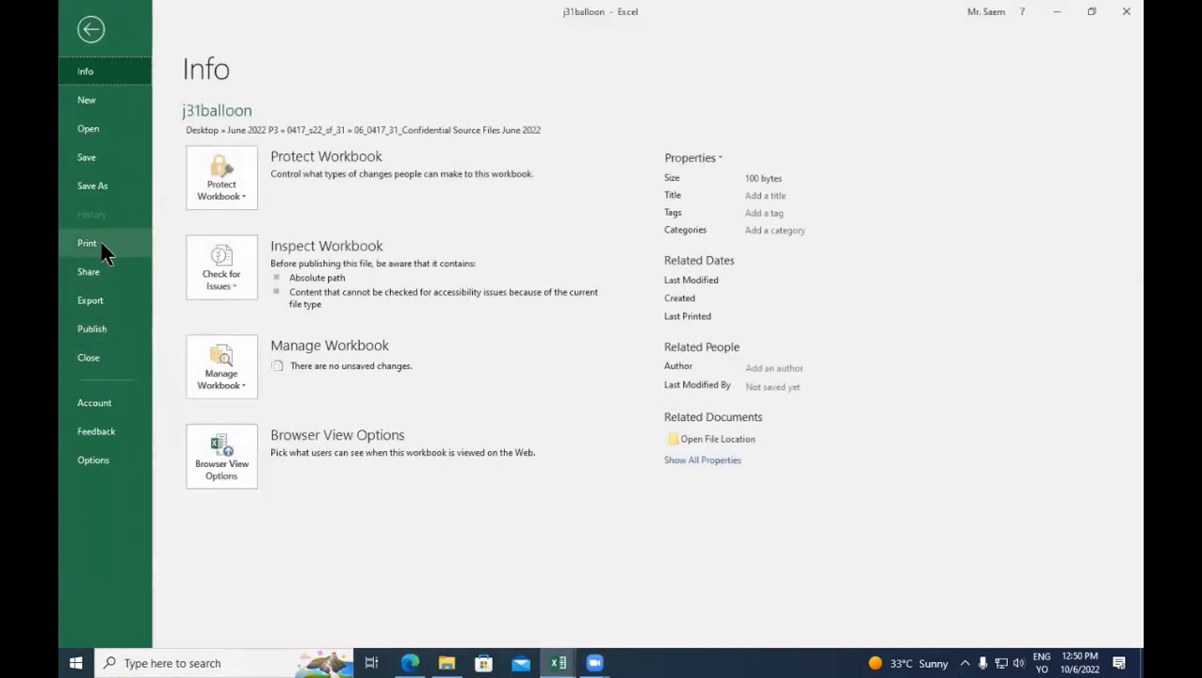
left_click(100, 245)
left_click(340, 514)
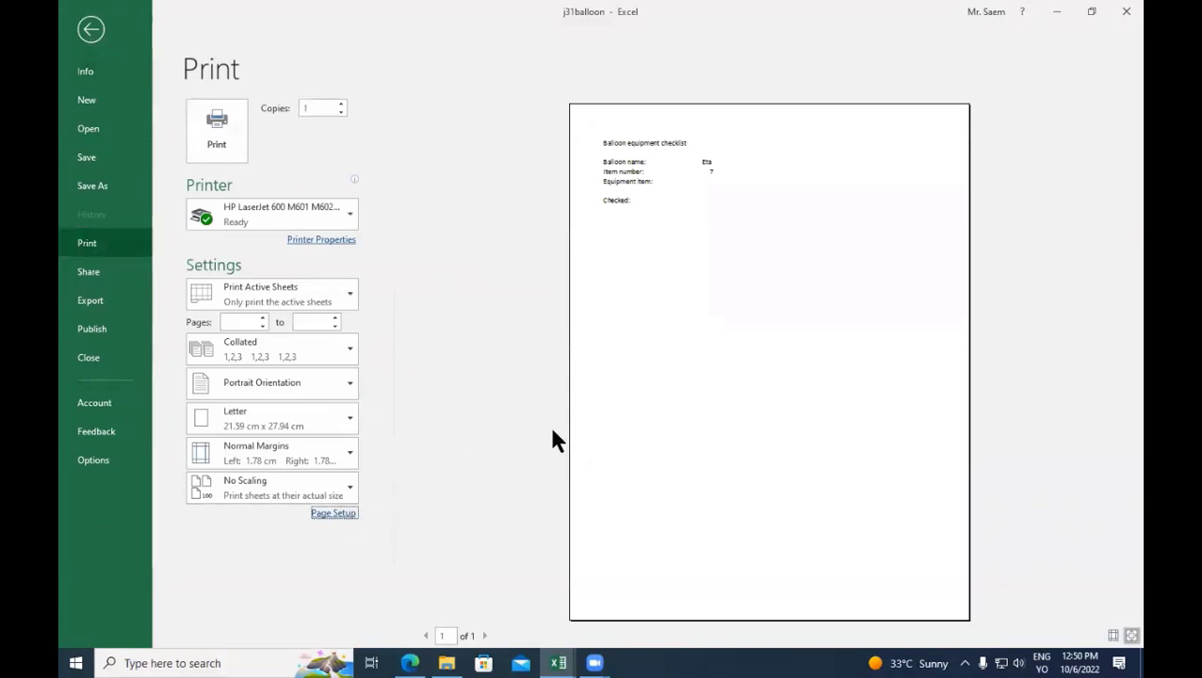
left_click(351, 39)
left_click(372, 135)
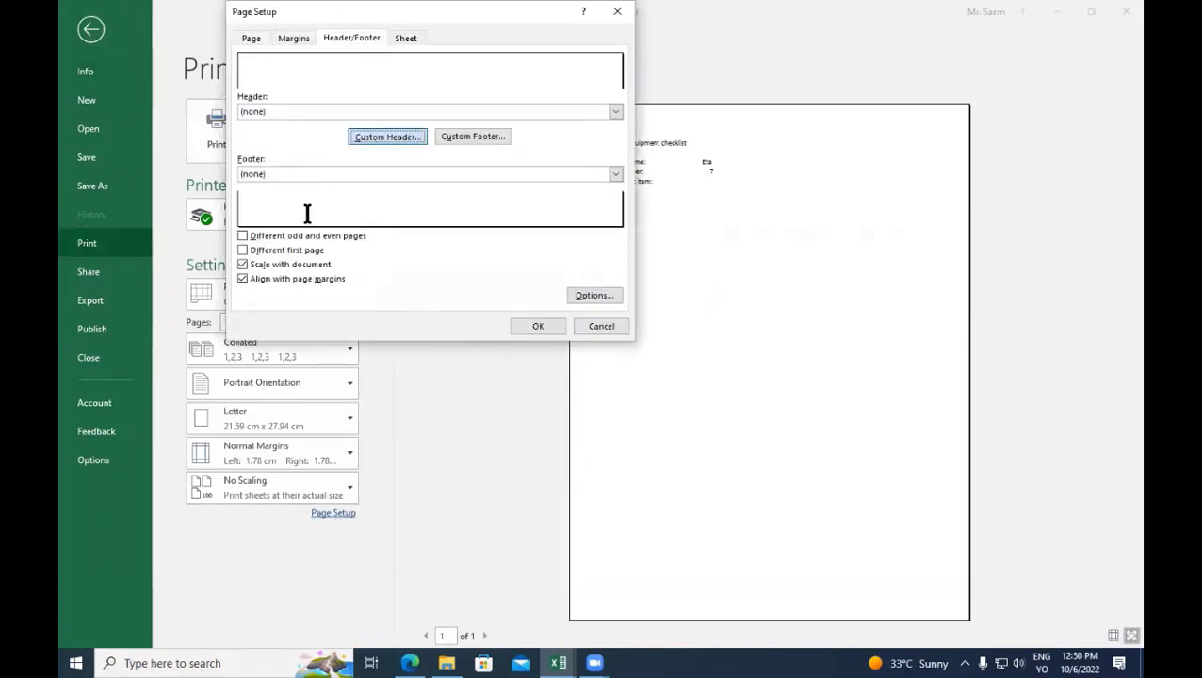
type("your name, centre number and candidate number")
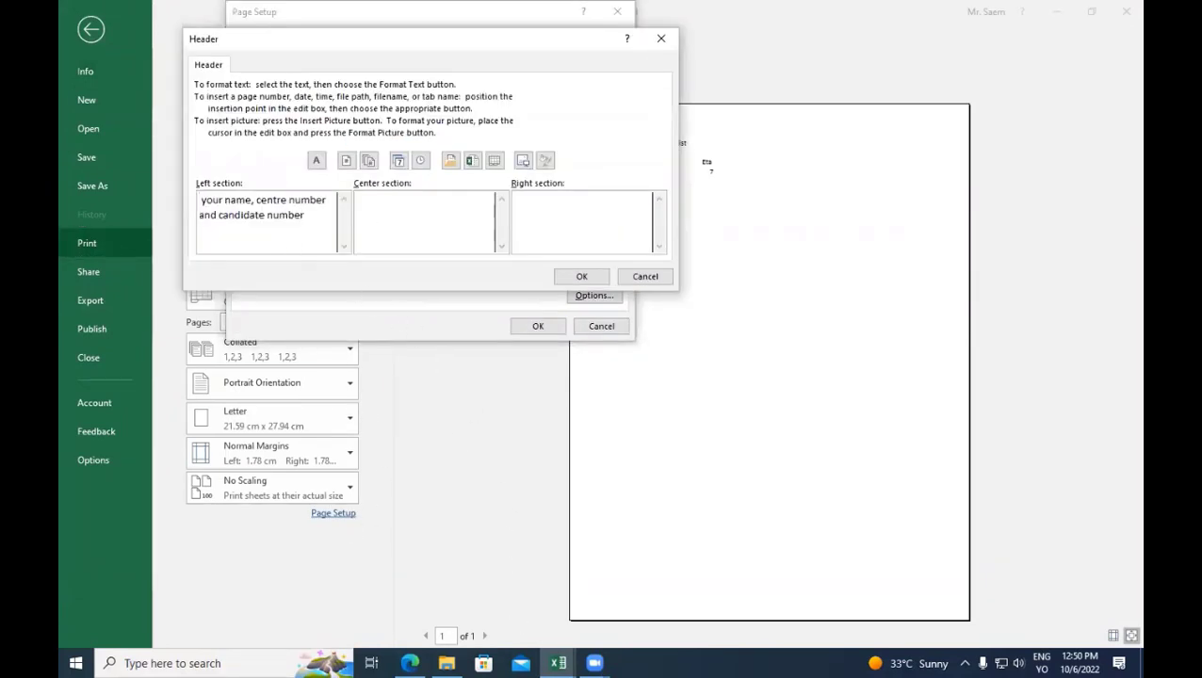
Insert the automated file name without path in the header's right section, apply the page setup and return to the sheet
left_click(410, 663)
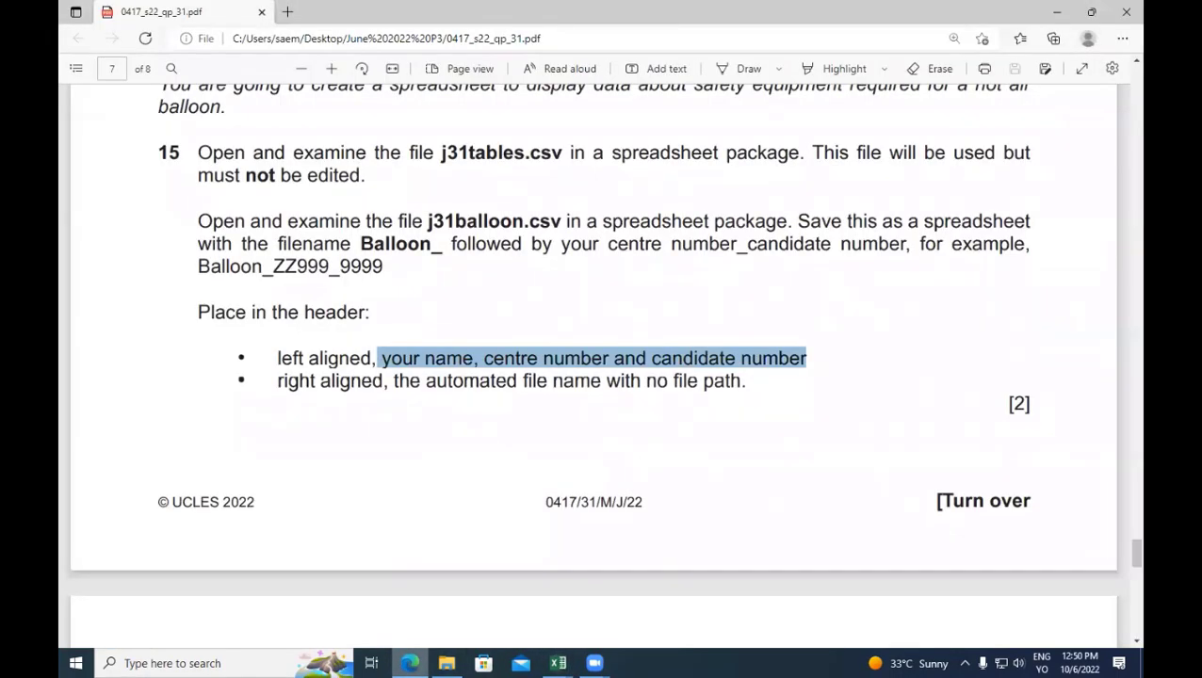
left_click(410, 663)
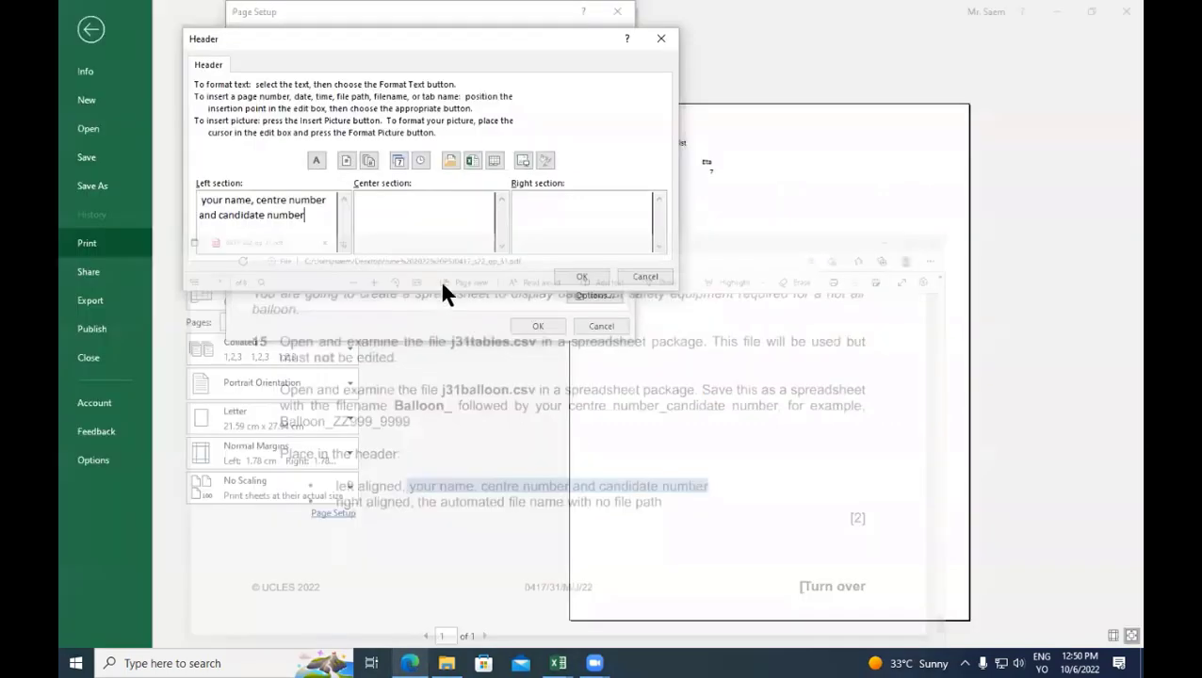
left_click(546, 228)
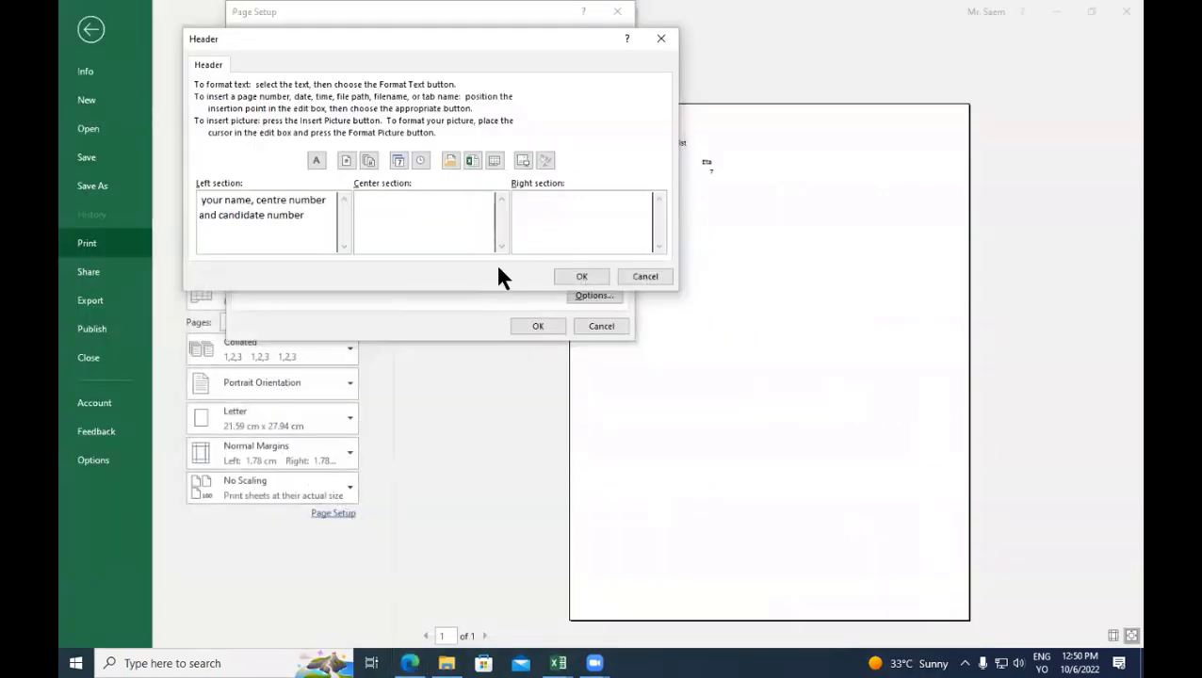
key("Escape")
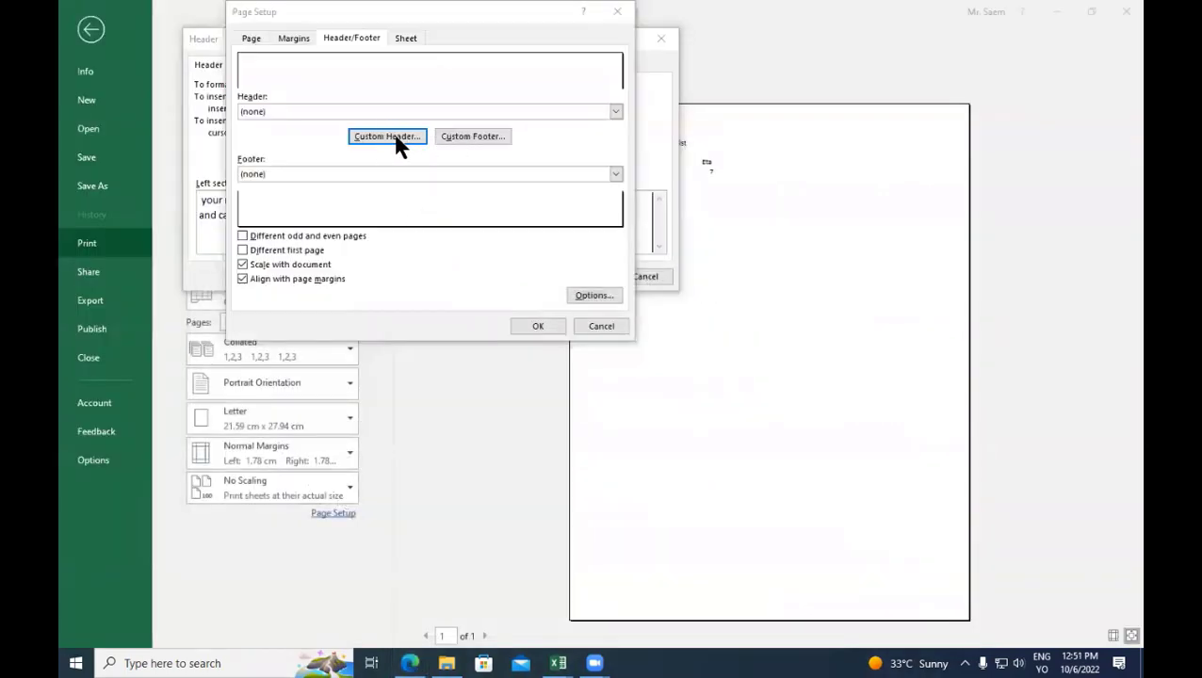
left_click(397, 139)
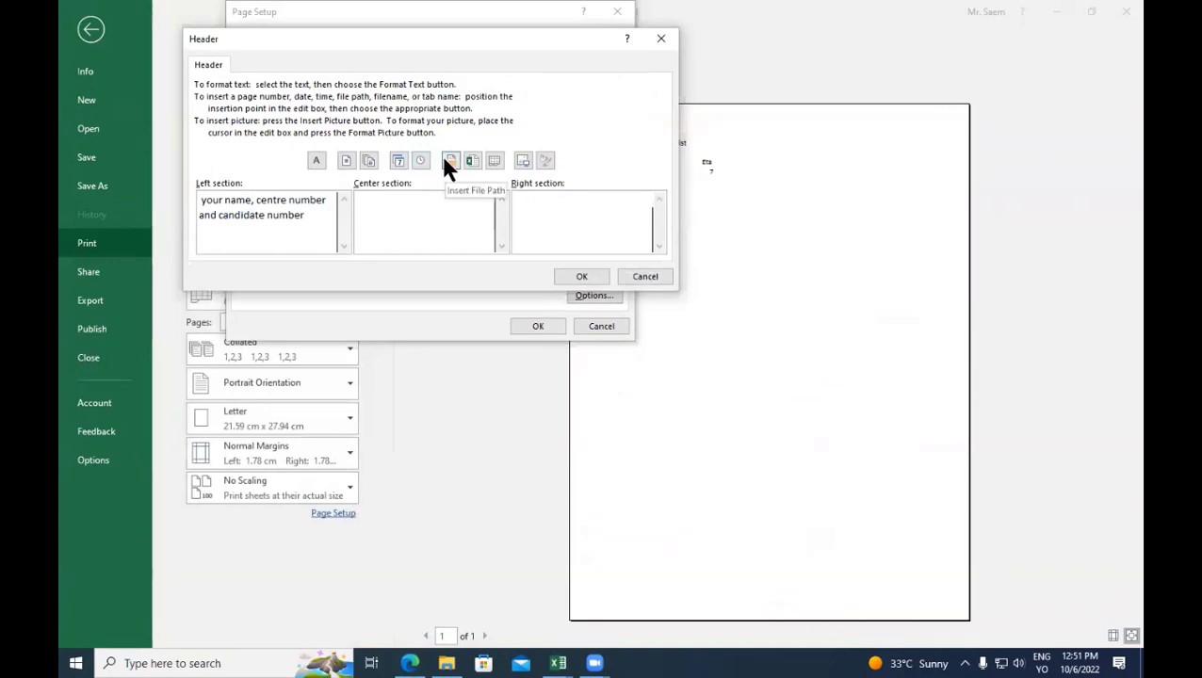
left_click(473, 166)
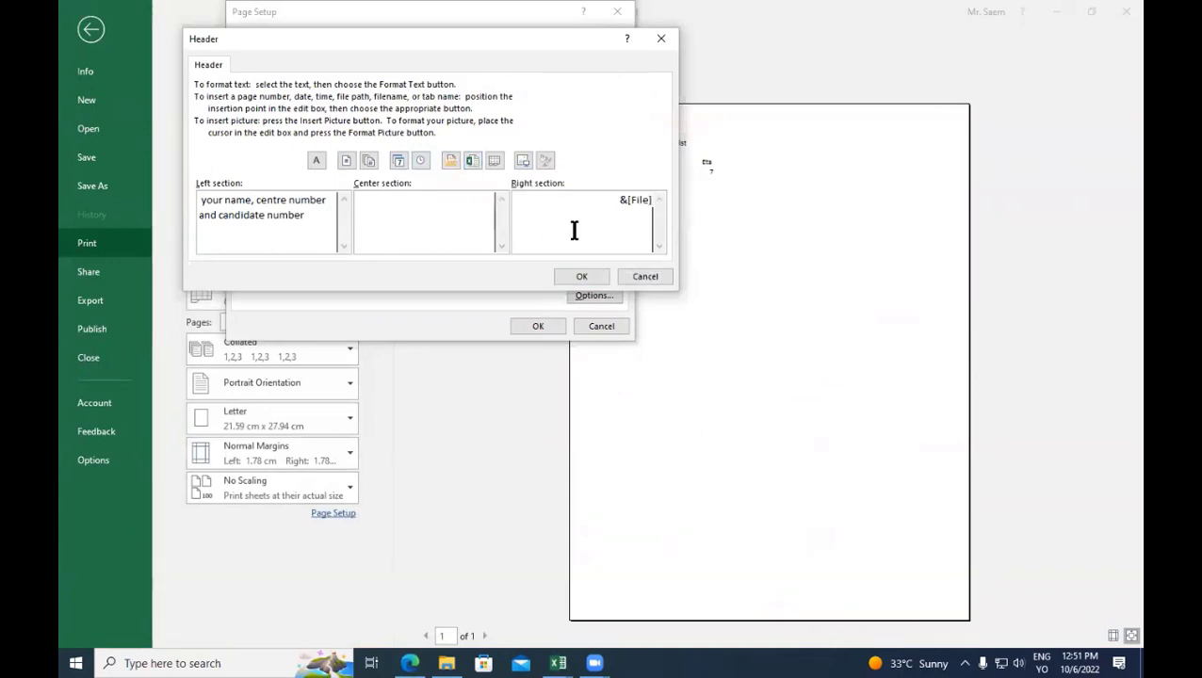
left_click(592, 275)
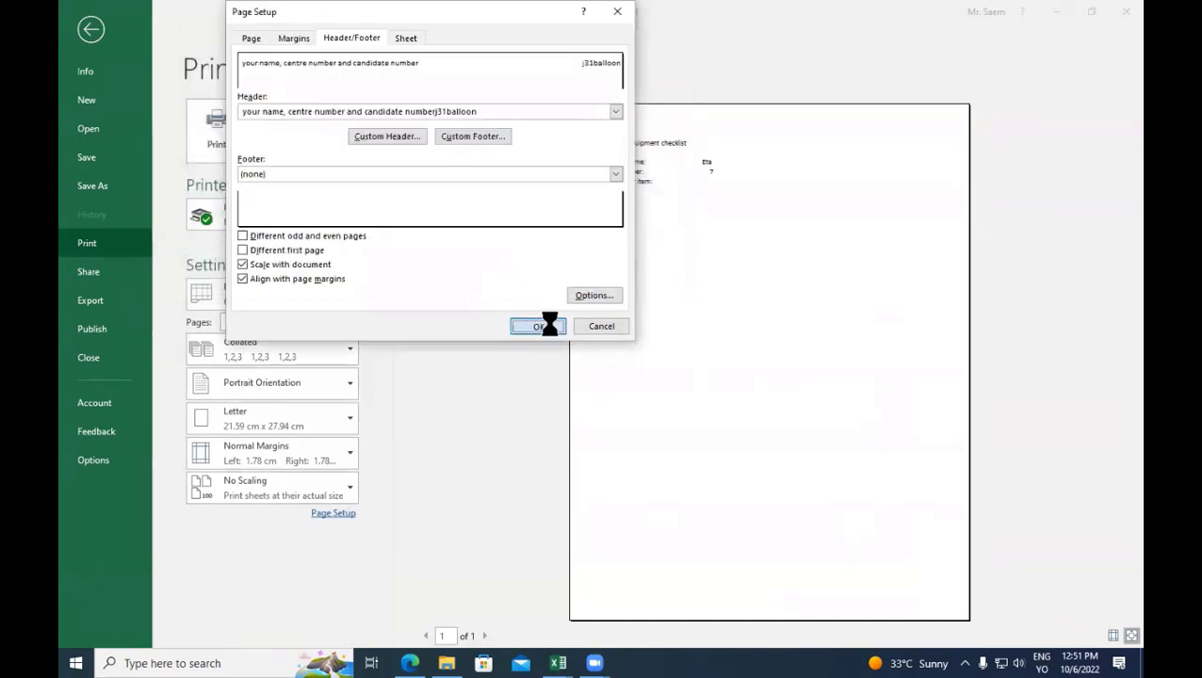
left_click(544, 325)
left_click(87, 29)
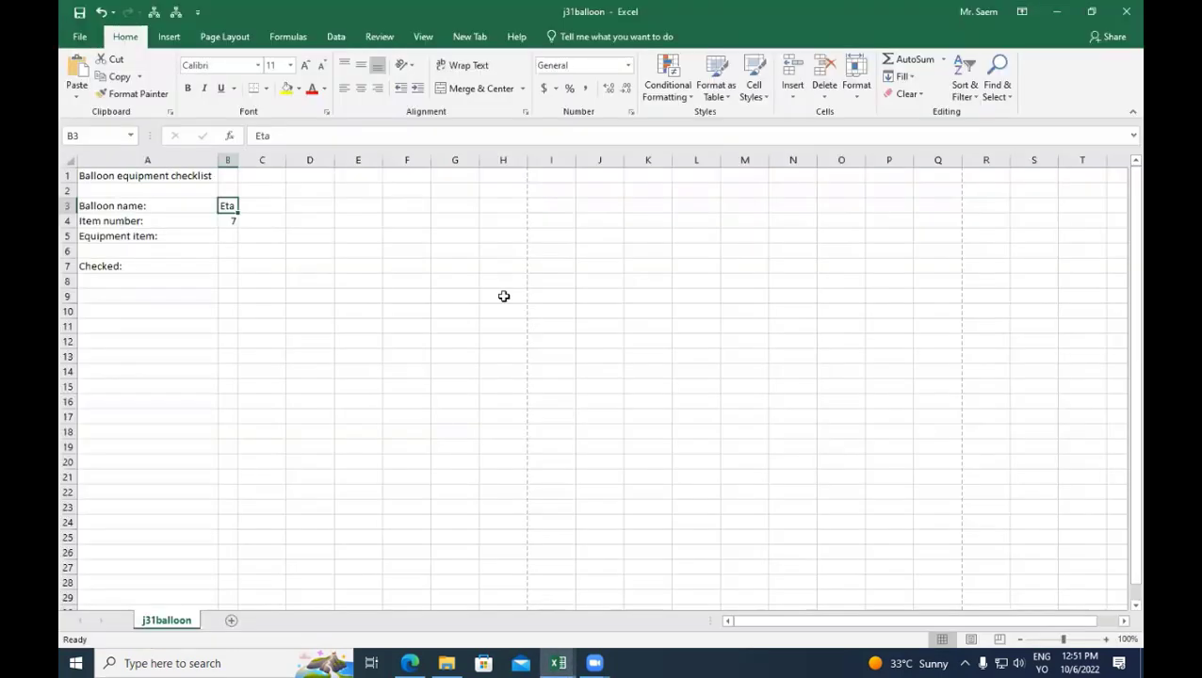
Switch to the exam paper PDF and read question 16 about the lookup formula for cell B5
left_click(410, 663)
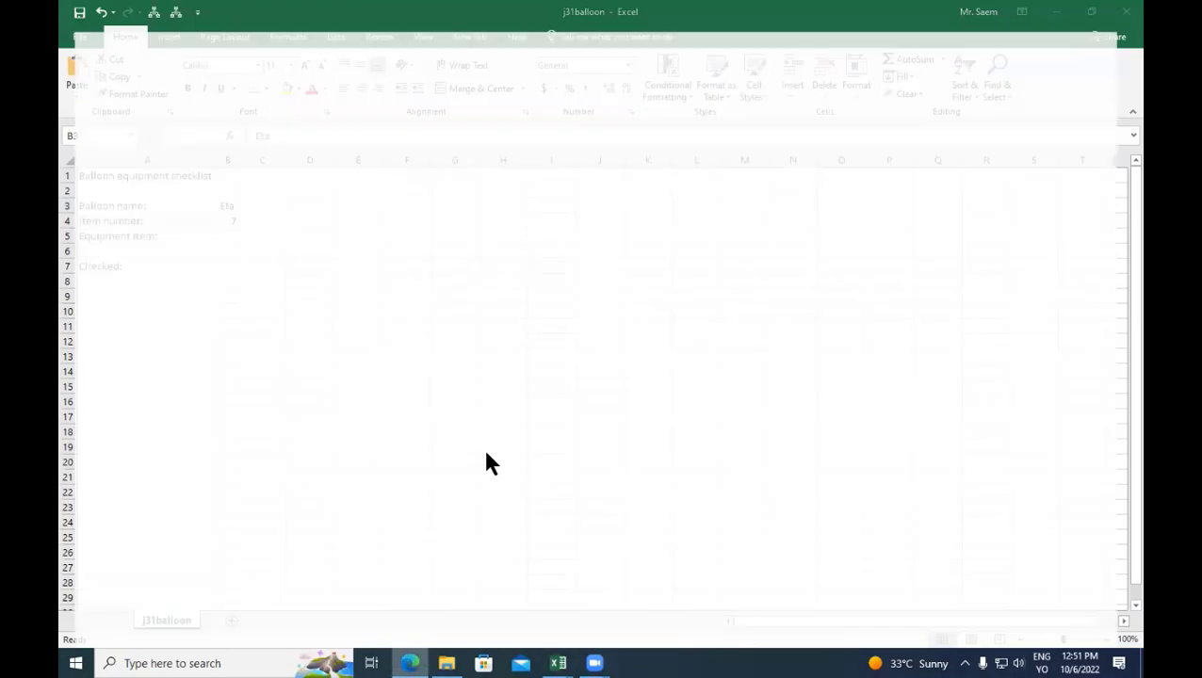
scroll(485, 446, "down", 5)
scroll(488, 434, "down", 1)
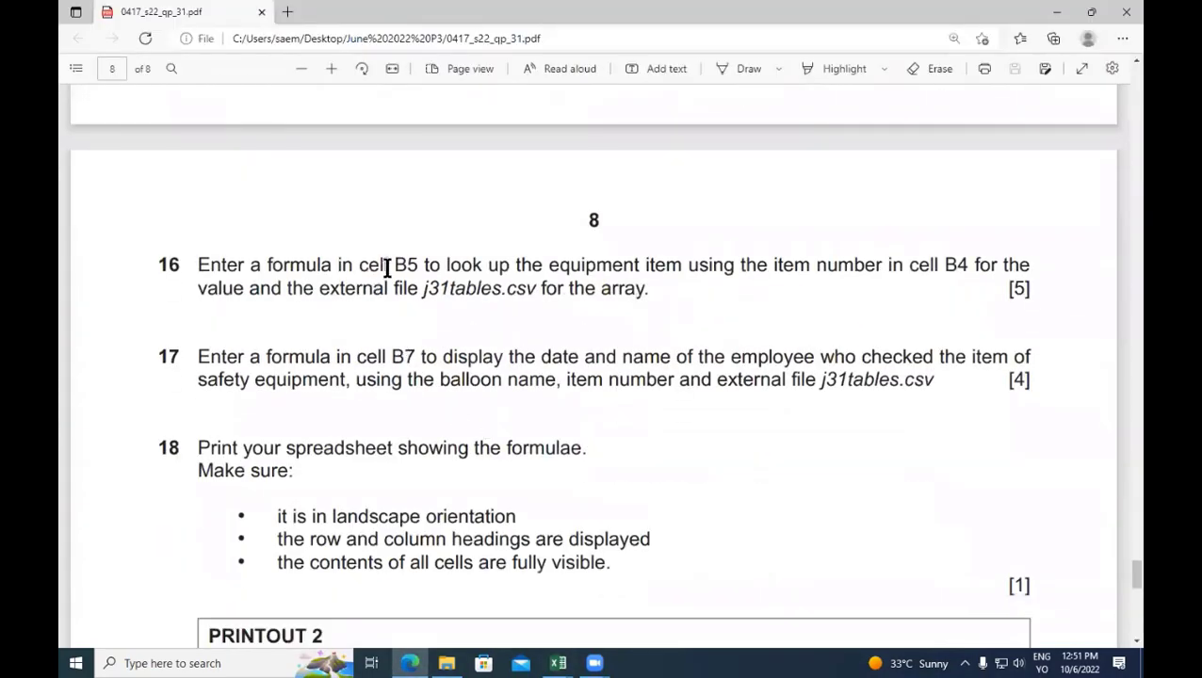
left_click_drag(393, 265, 407, 267)
left_click_drag(550, 265, 591, 267)
left_click(739, 269)
Check the item number cell B4 and the equipment item cell B5 in j31balloon against question 16
left_click(558, 663)
left_click(533, 601)
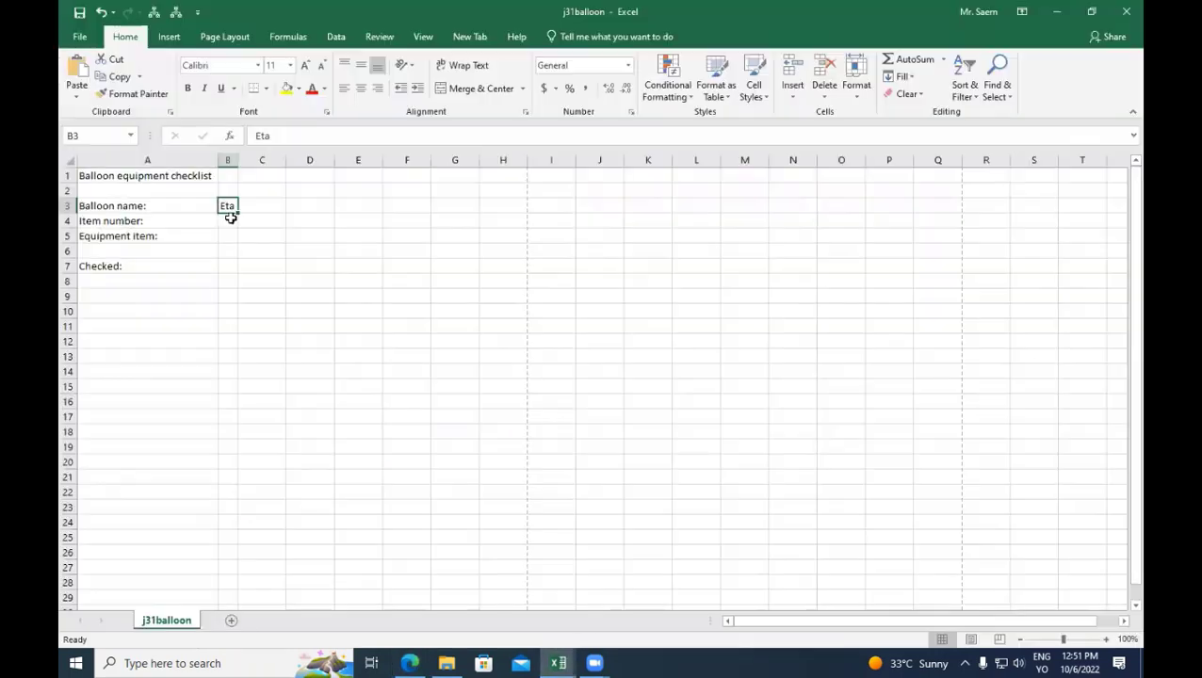
left_click(226, 233)
left_click(225, 222)
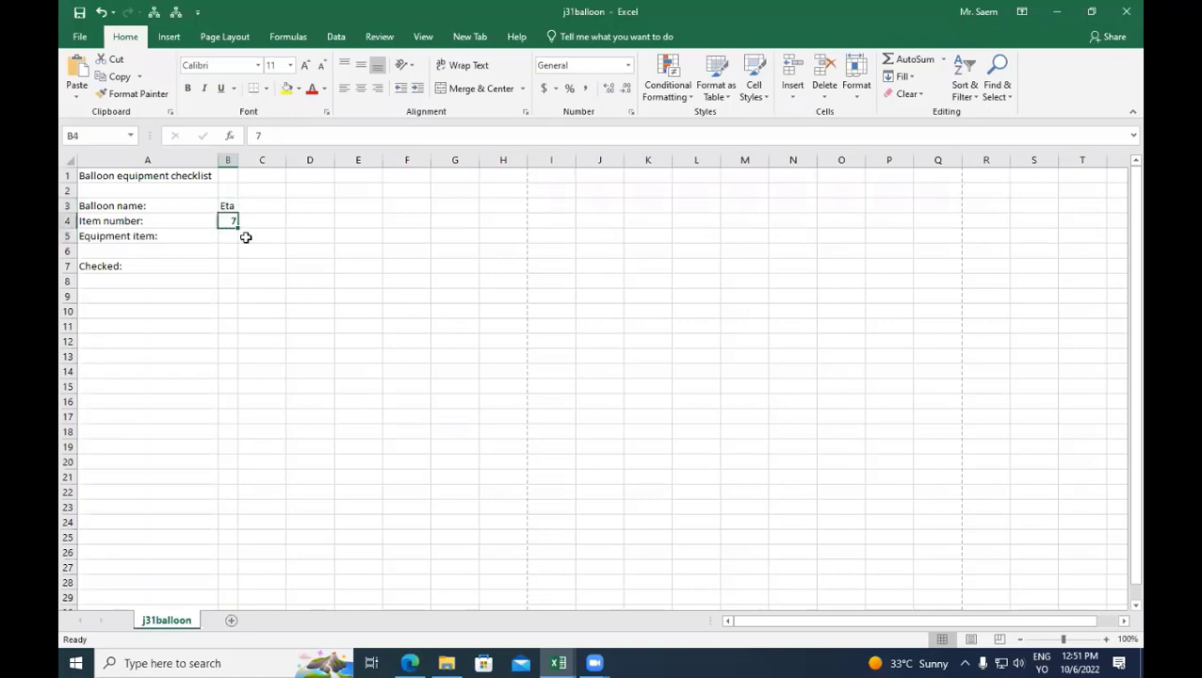
left_click(410, 663)
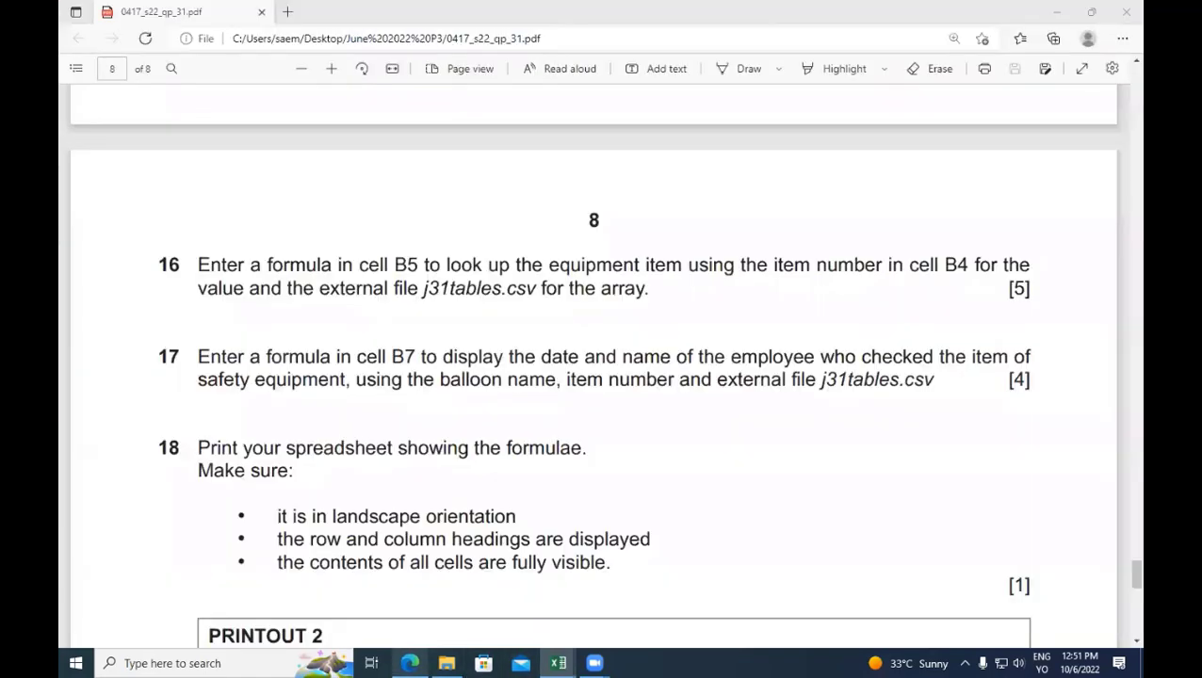
key("alt+Tab")
left_click(226, 236)
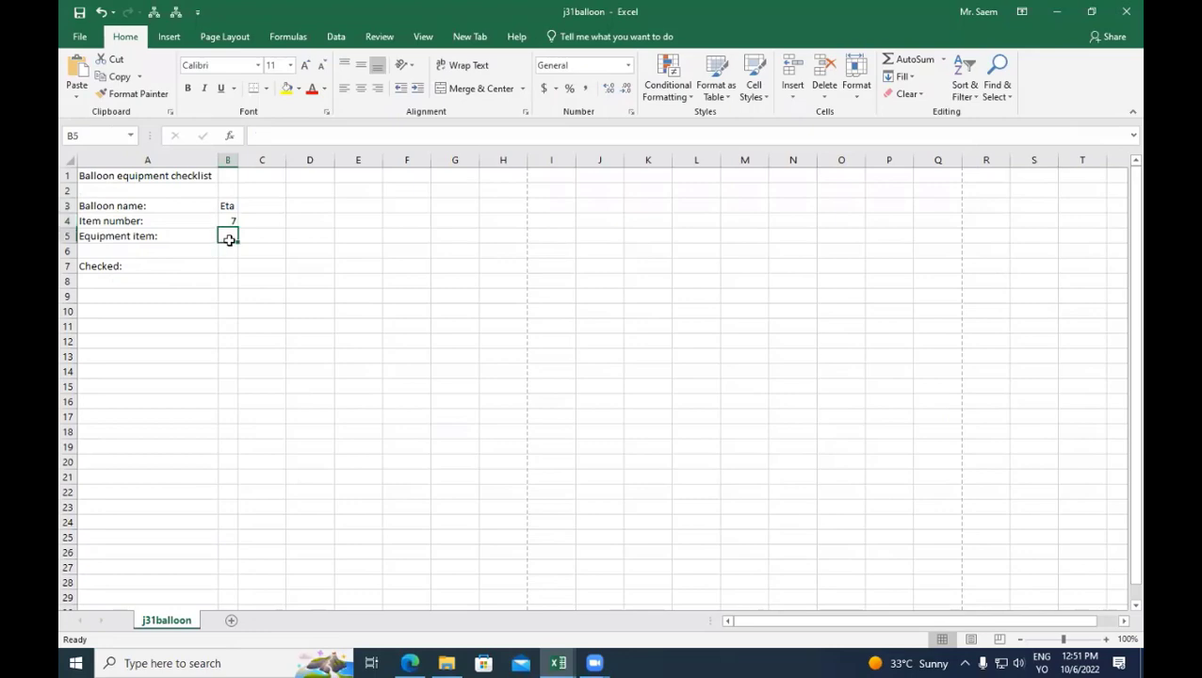
Reread question 16 and examine the item number and equipment item range A3:B15 in j31tables
key("alt+Tab")
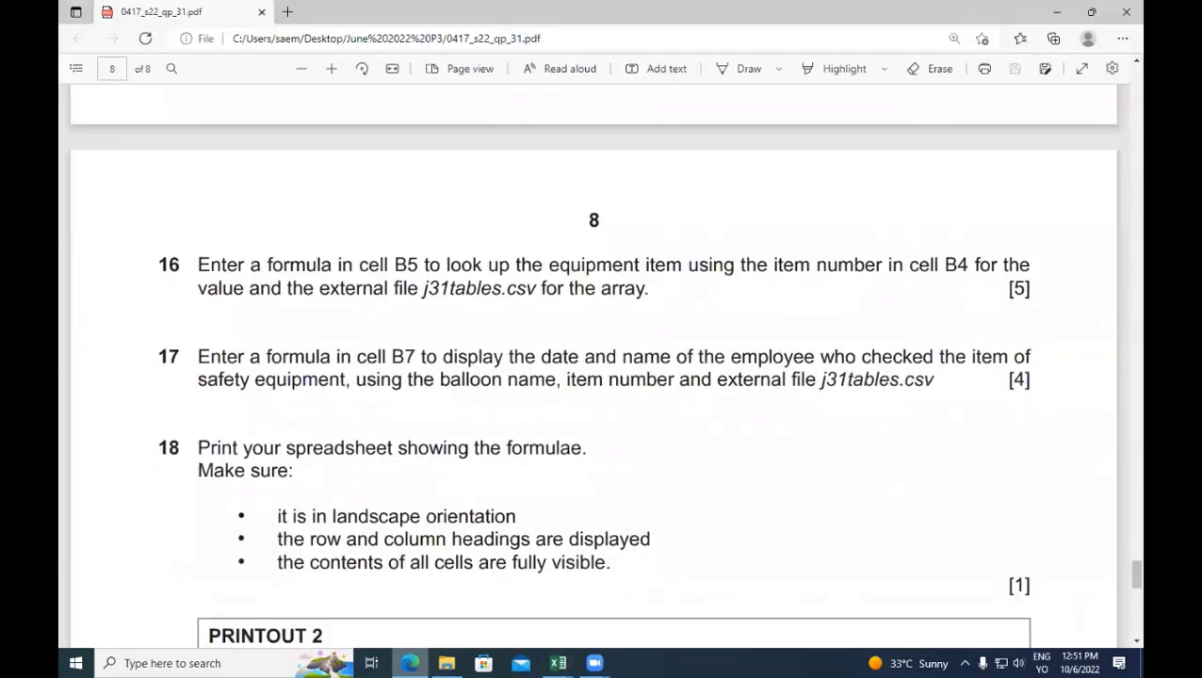
left_click_drag(548, 264, 680, 267)
left_click_drag(423, 288, 544, 288)
left_click(560, 662)
left_click(596, 609)
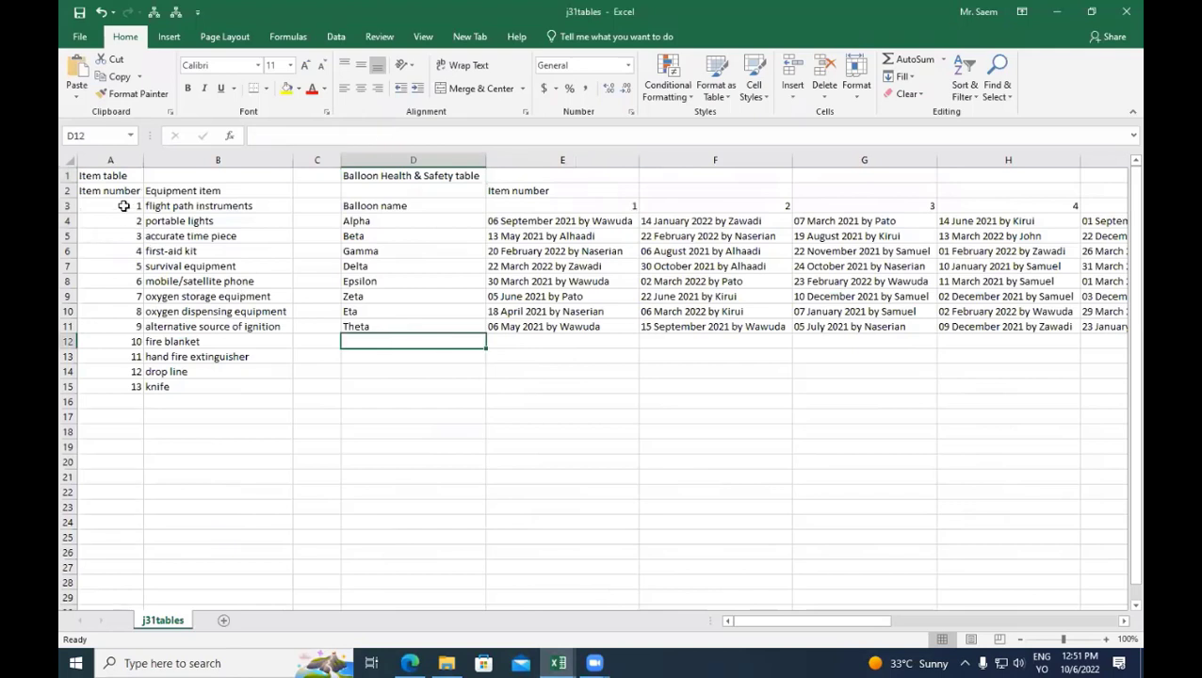
left_click_drag(124, 205, 94, 387)
left_click_drag(196, 205, 206, 387)
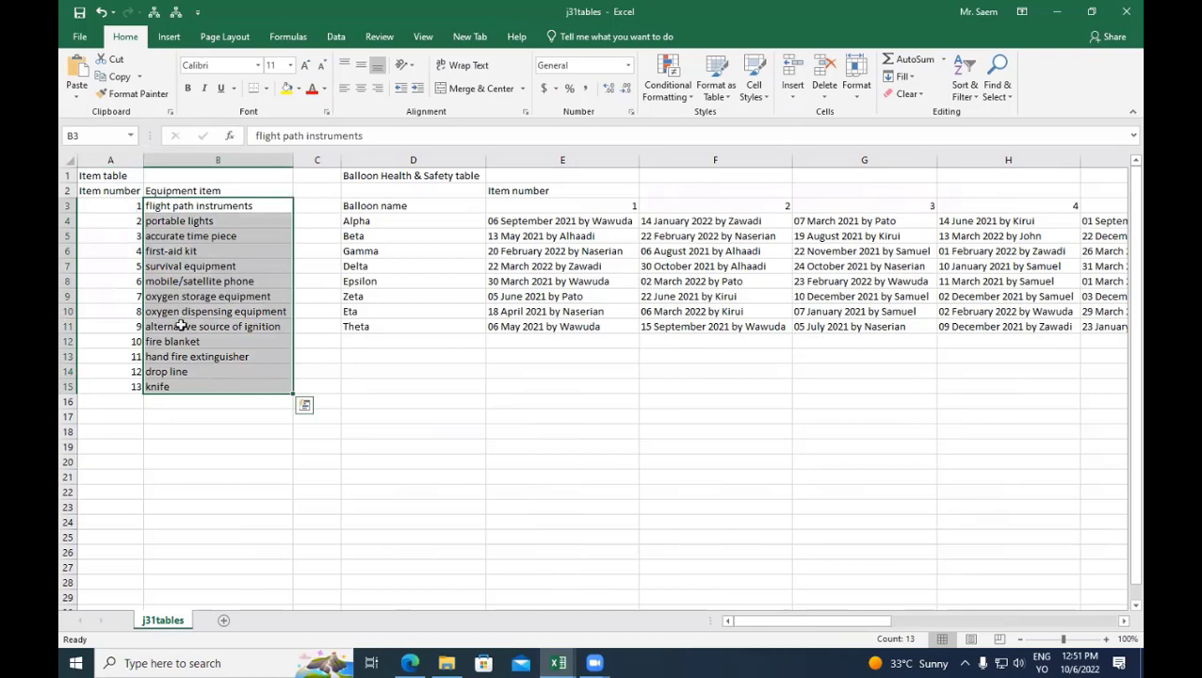
left_click_drag(125, 207, 206, 382)
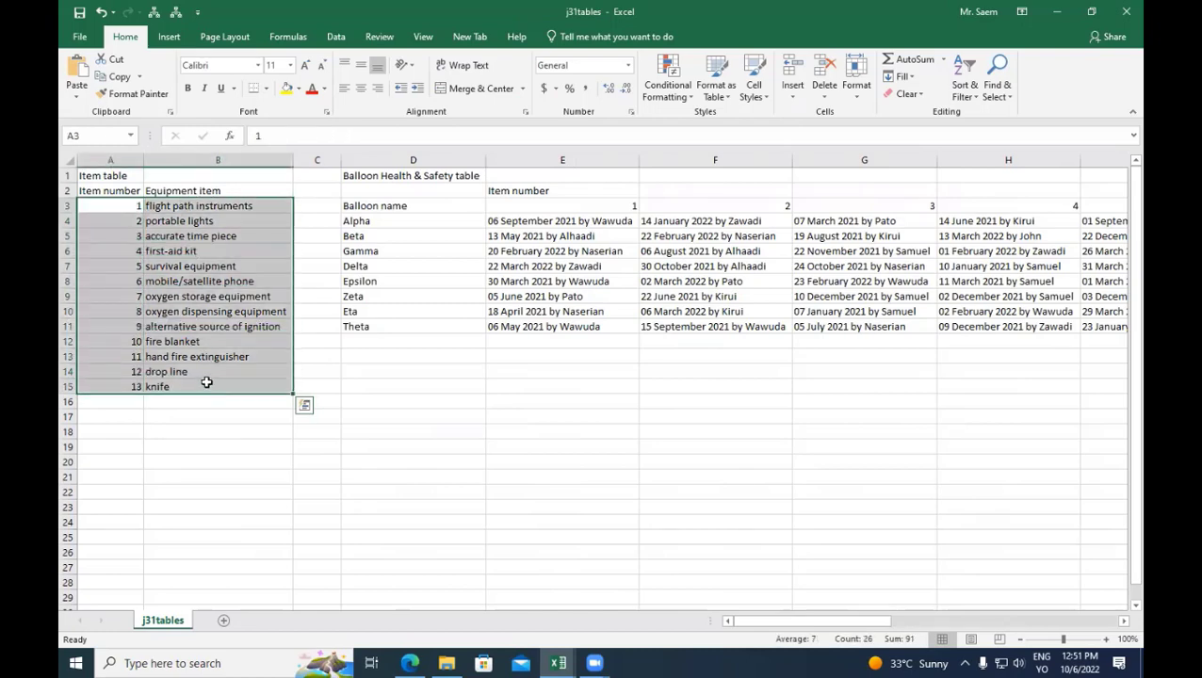
Start a VLOOKUP formula in cell B5 of j31balloon with the item number in B4 as the lookup value
key("alt+Tab")
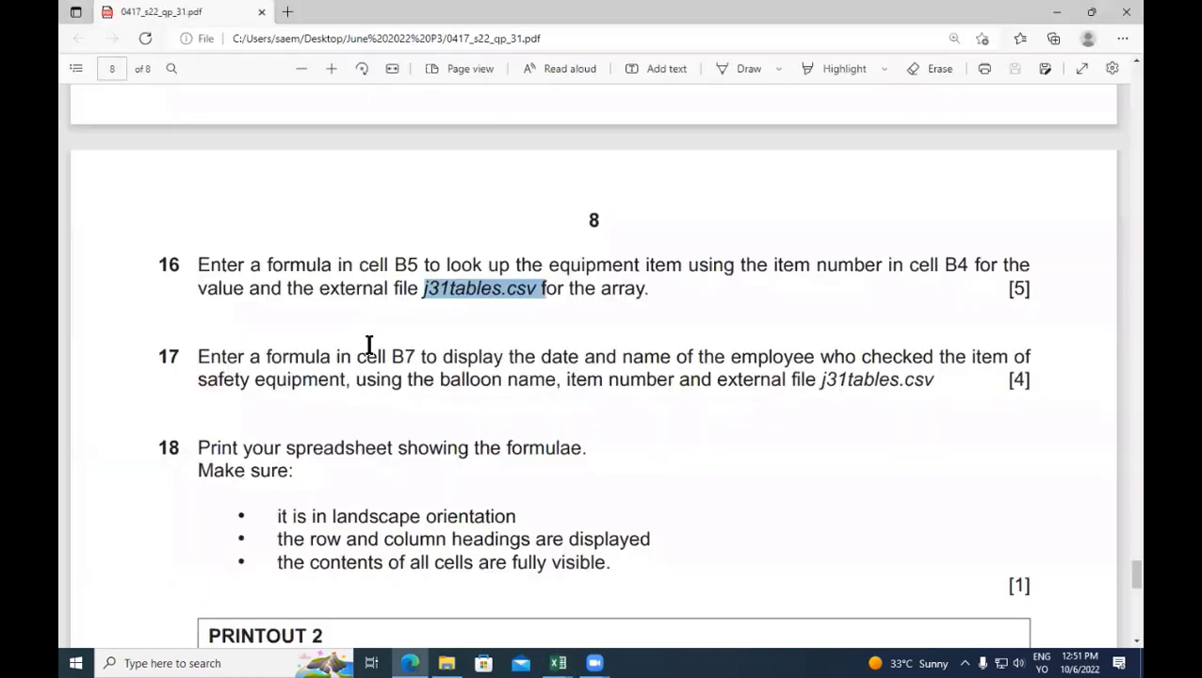
left_click(557, 662)
left_click(475, 589)
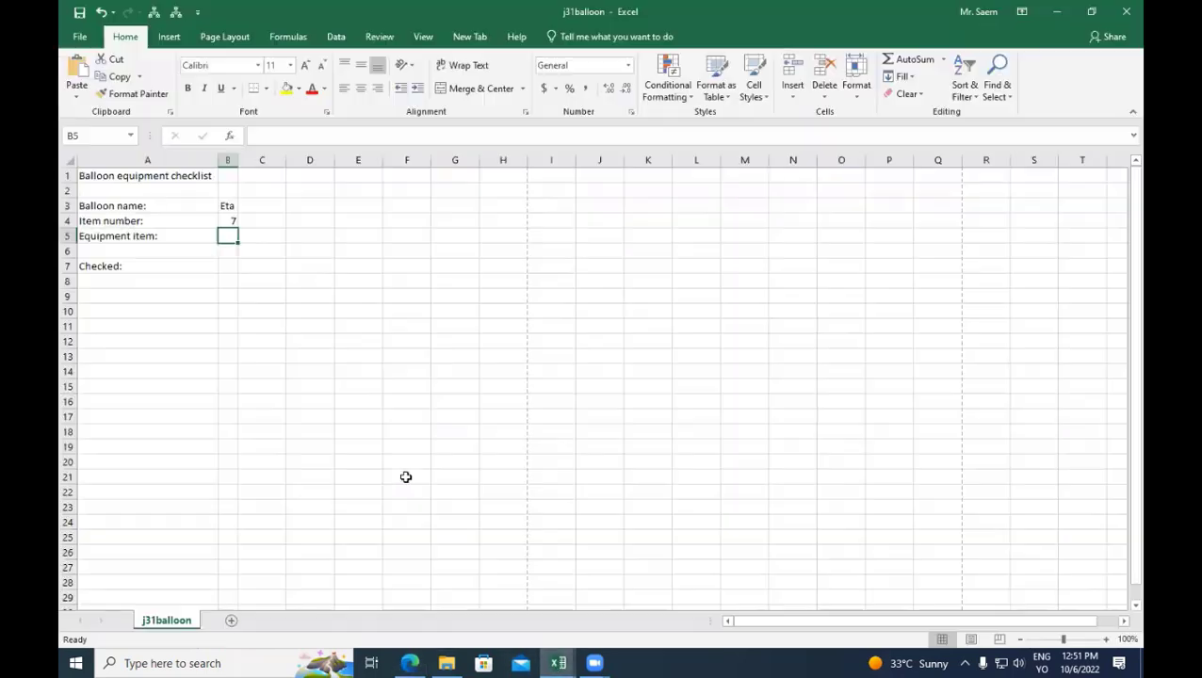
left_click(284, 136)
type("=vl")
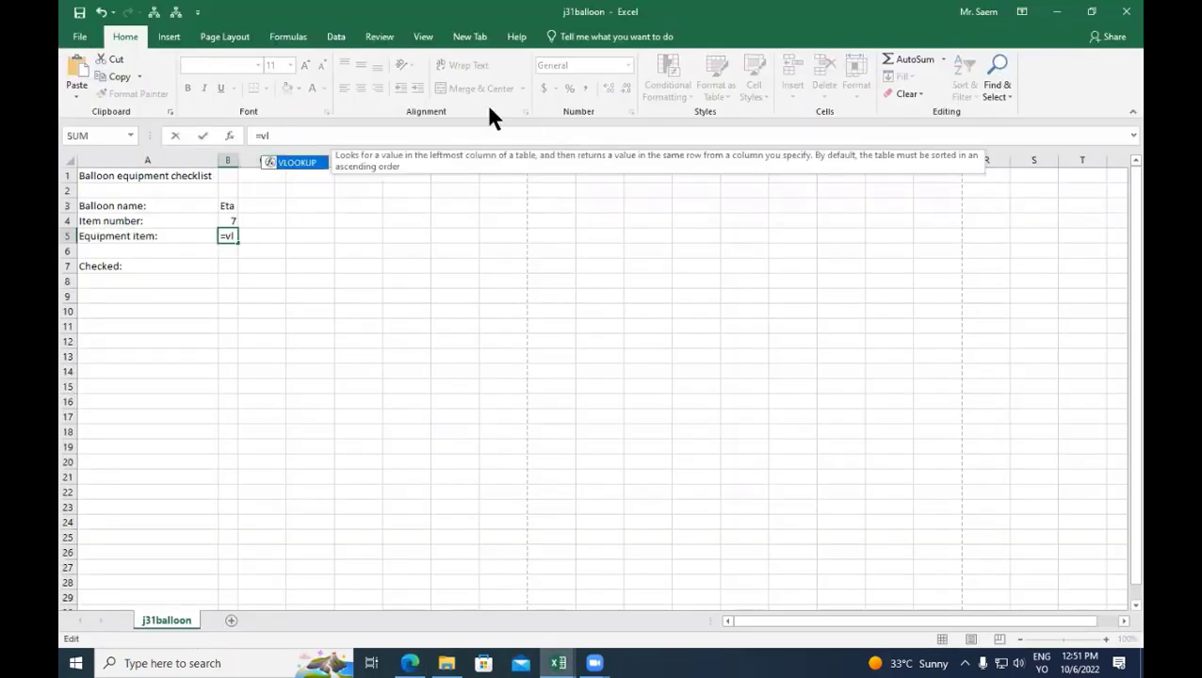
double_click(301, 163)
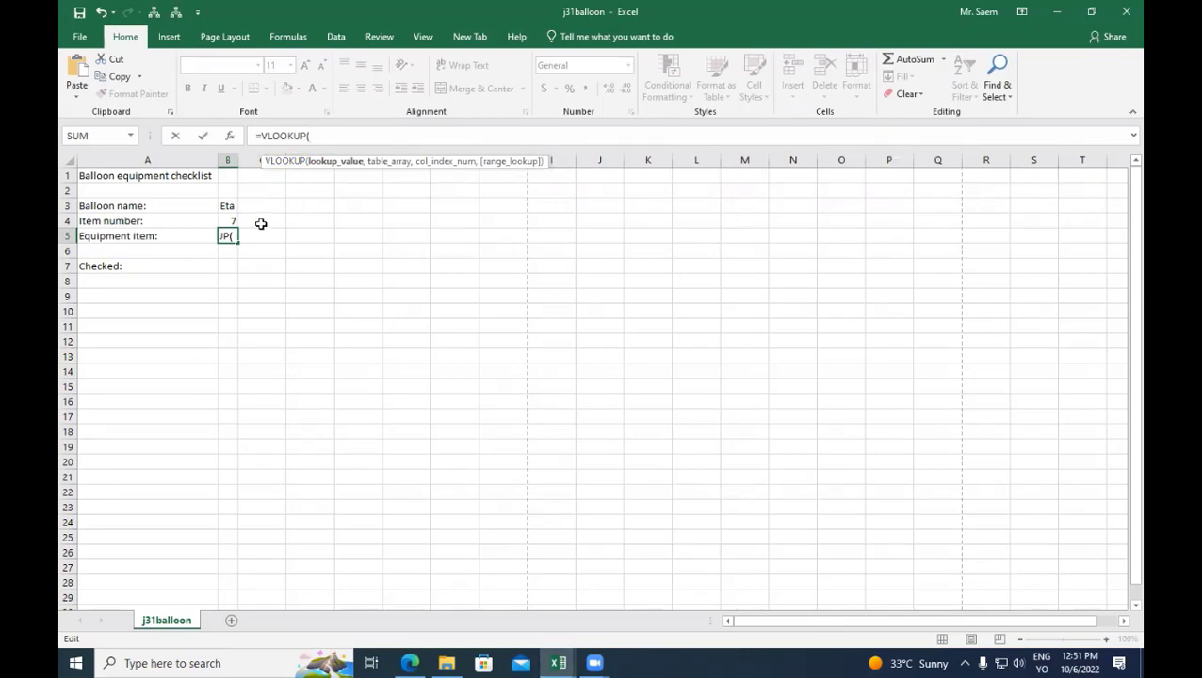
left_click(231, 222)
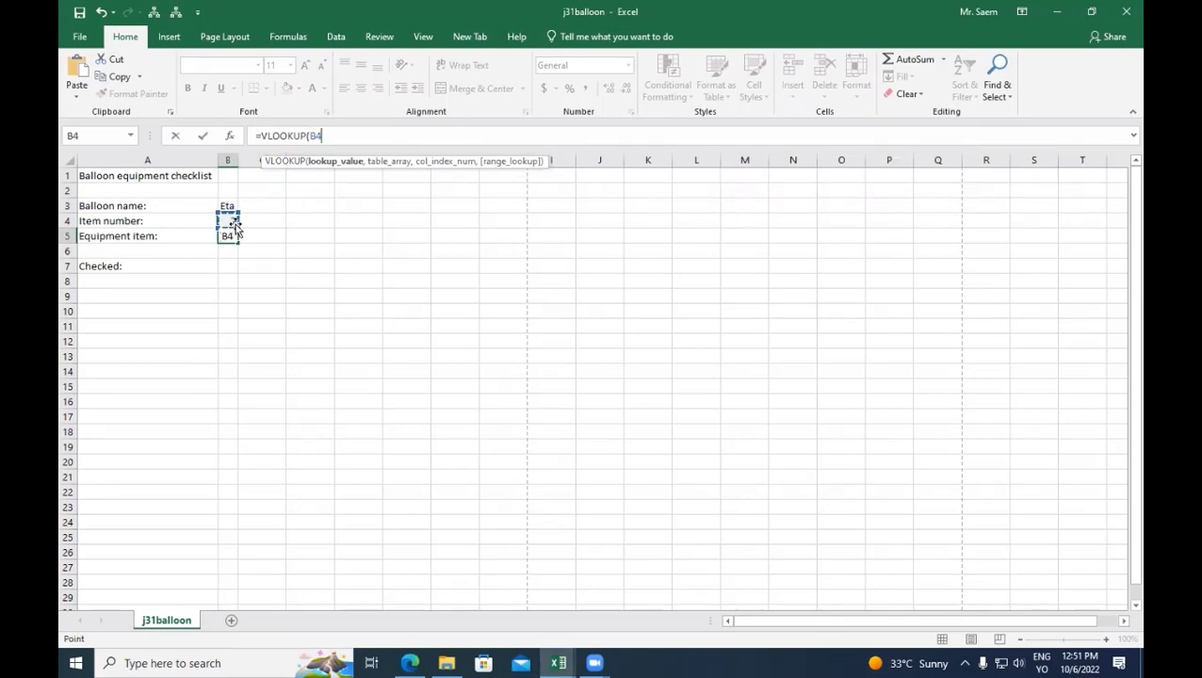
type(",")
Complete the formula with j31tables range A3:B15 as the array, column index 2 and match type 0, and autofit column B
left_click(558, 663)
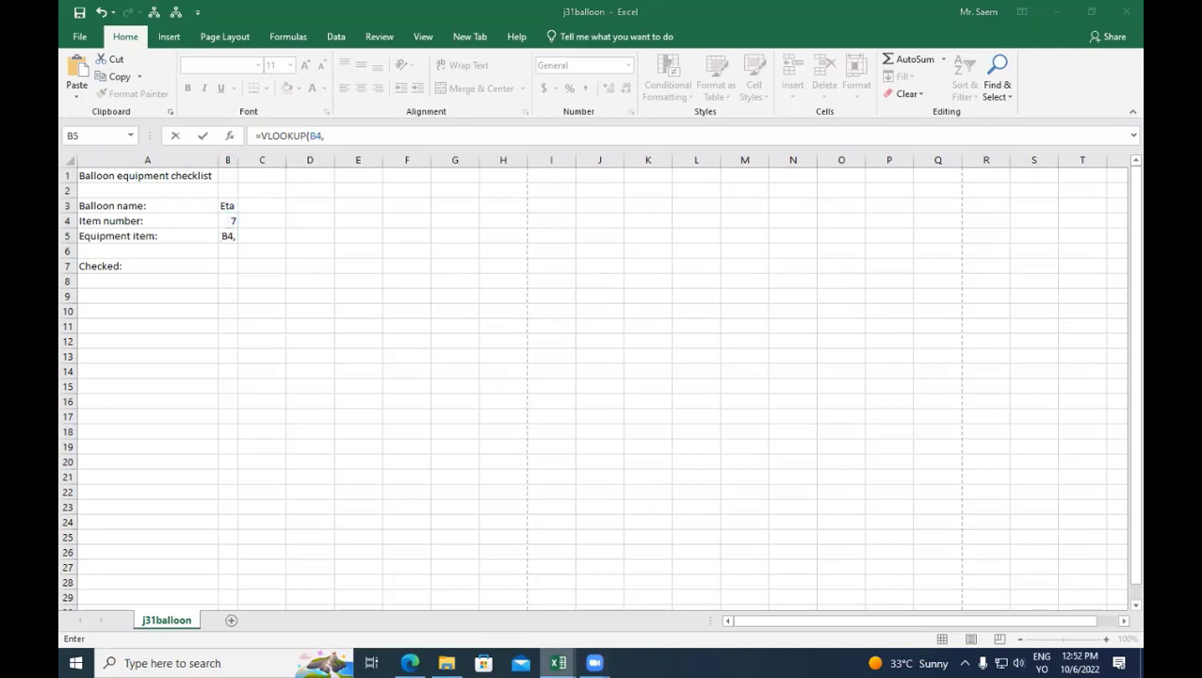
left_click(645, 585)
left_click_drag(112, 207, 276, 380)
left_click(508, 139)
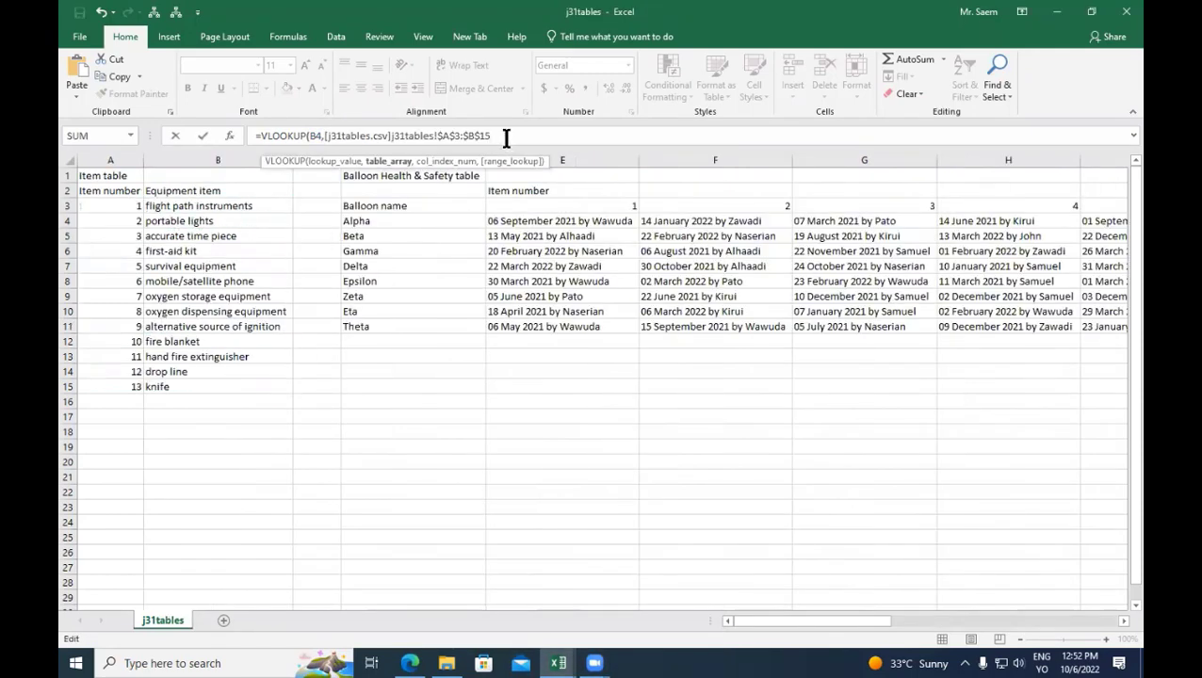
type(",2,0")
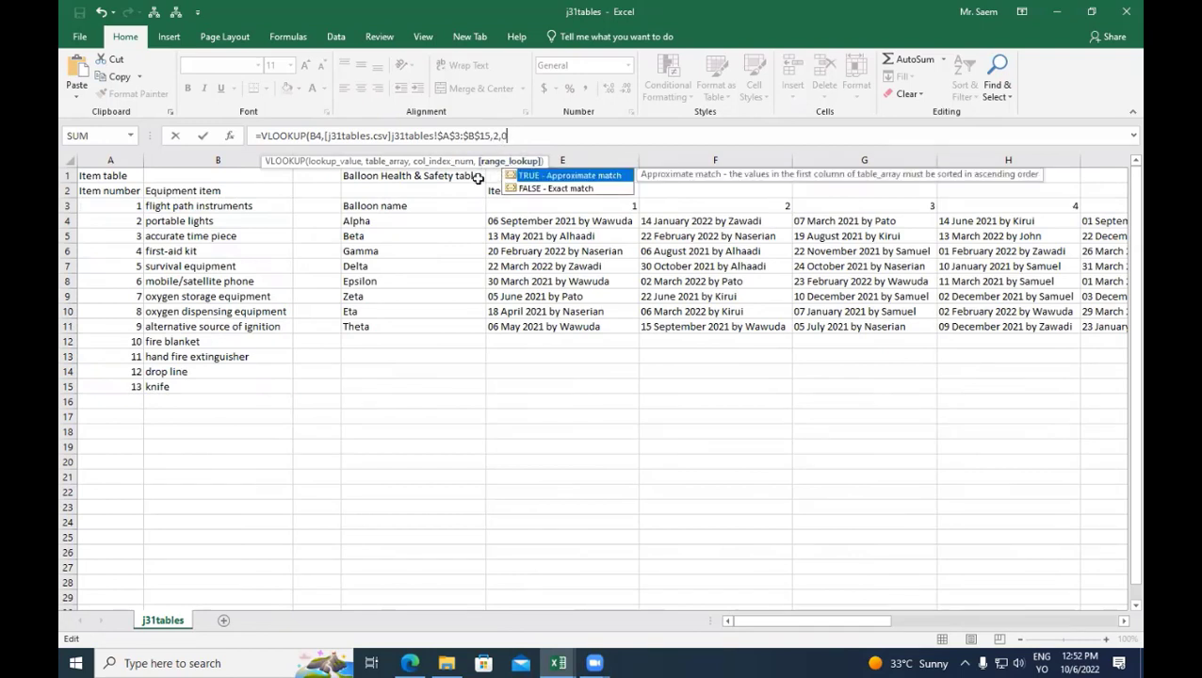
left_click(202, 136)
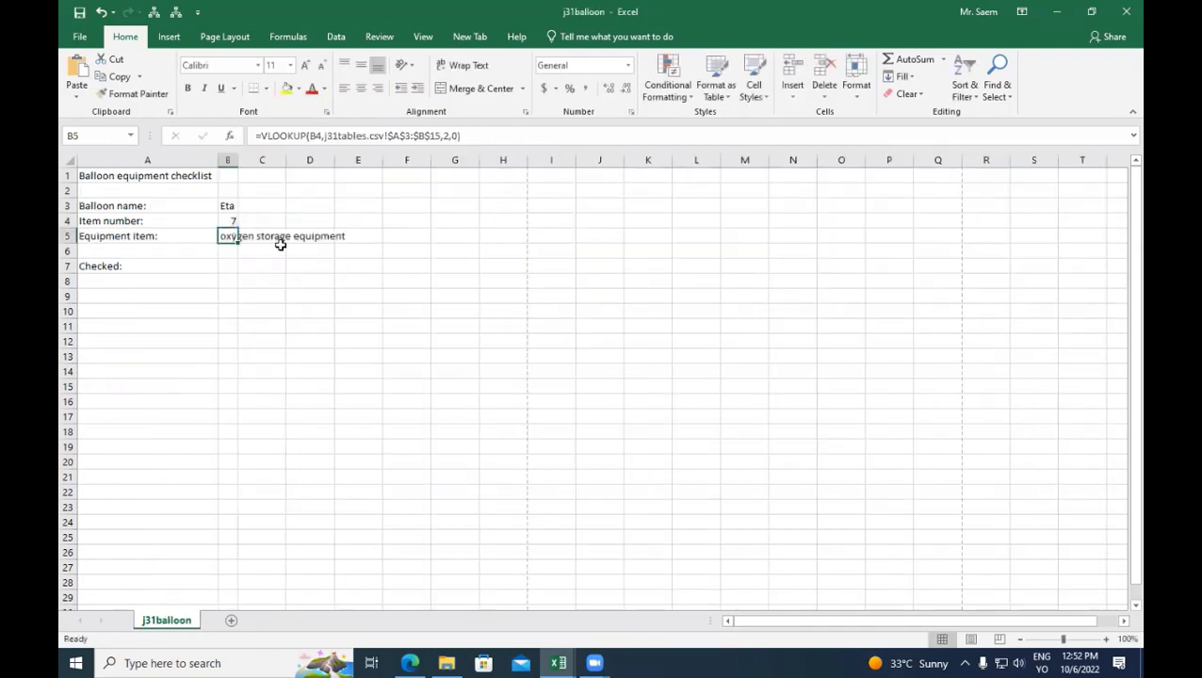
double_click(238, 159)
Read question 17 in the exam paper and locate the Checked cell B7 in j31balloon that needs the formula
key("ctrl+Tab")
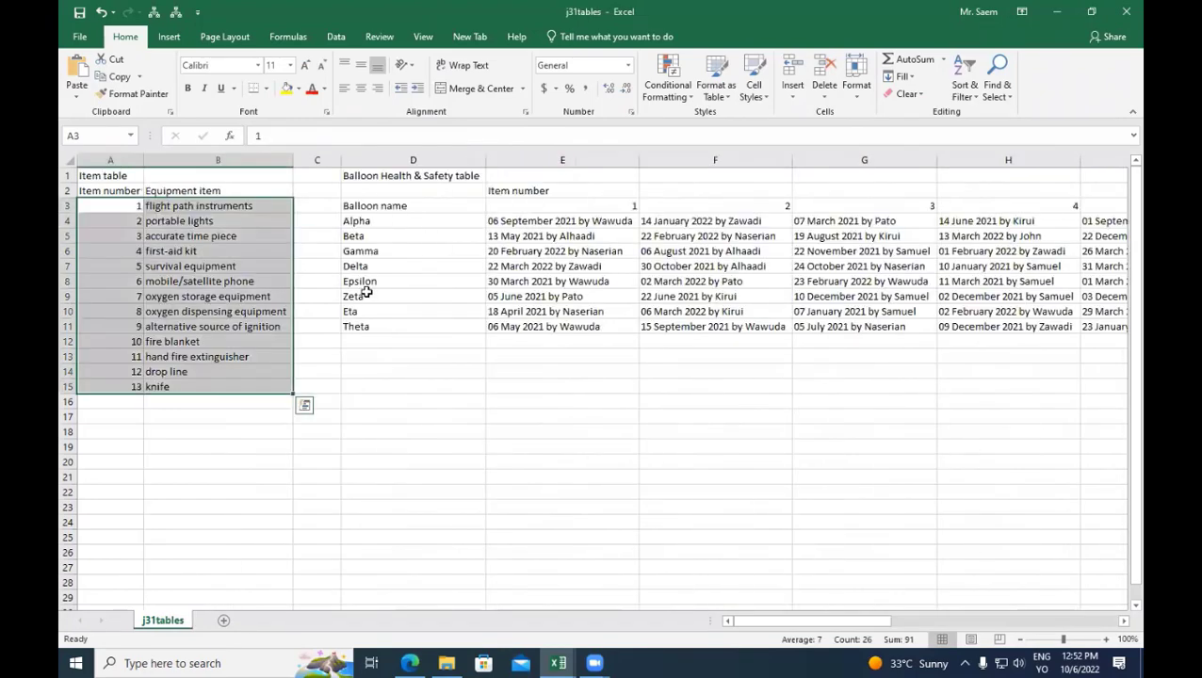
key("alt+Tab")
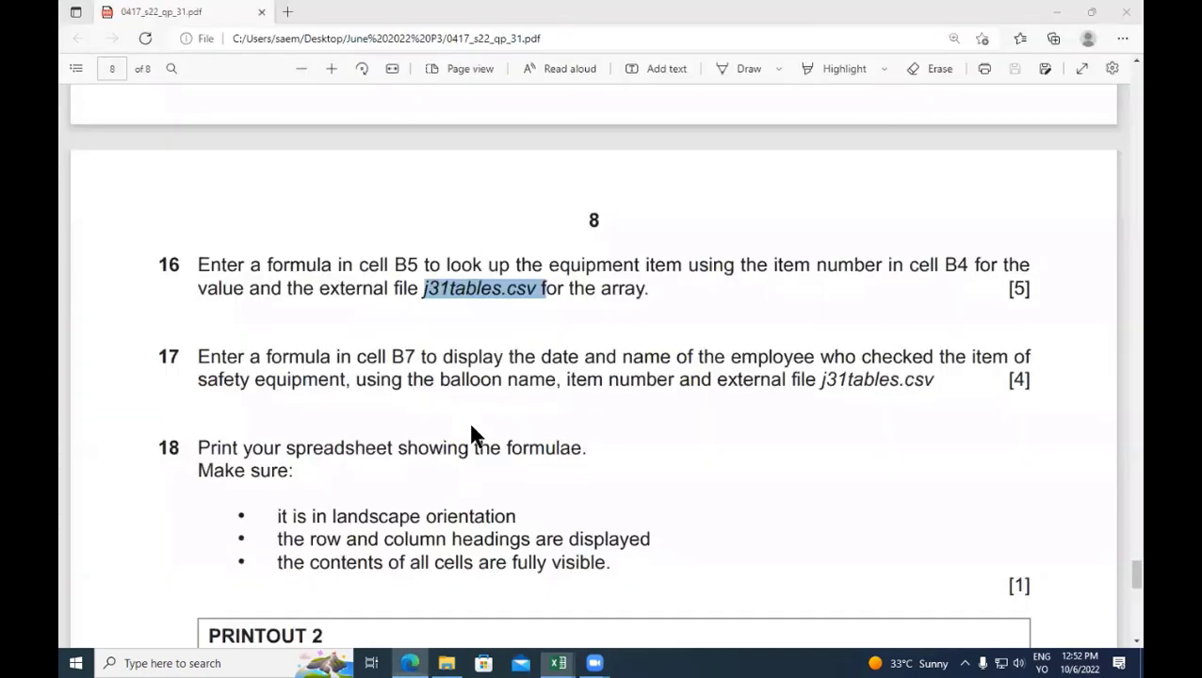
scroll(468, 419, "down", 2)
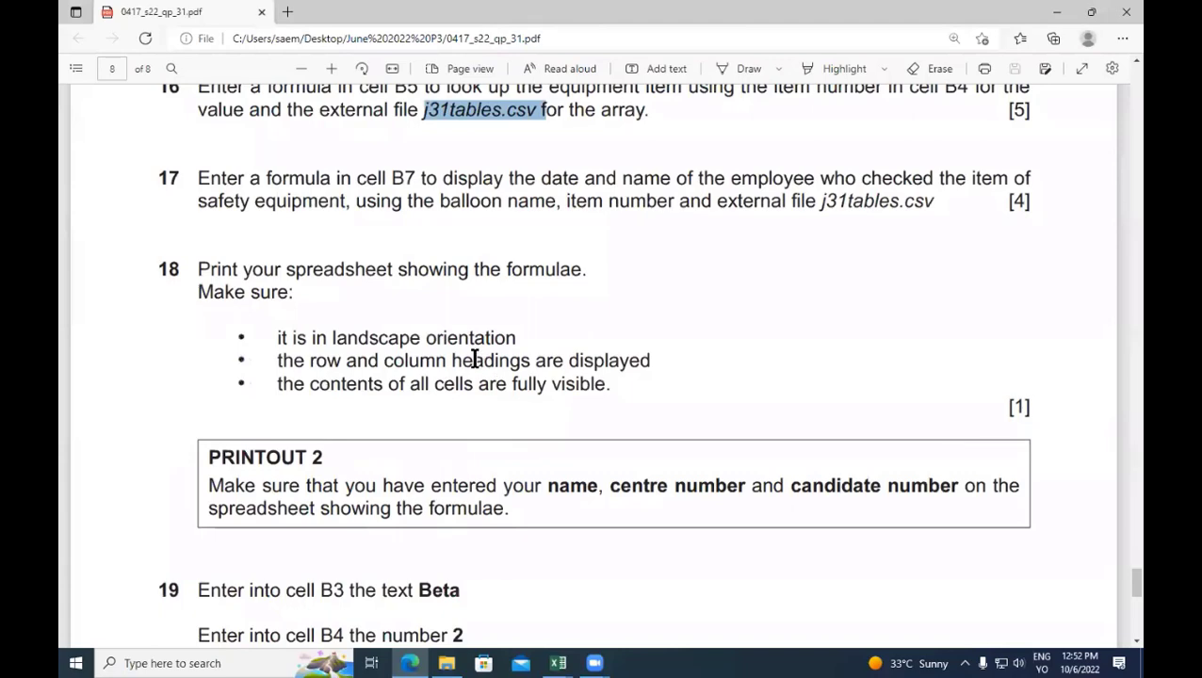
key("alt+Tab")
key("ctrl+Tab")
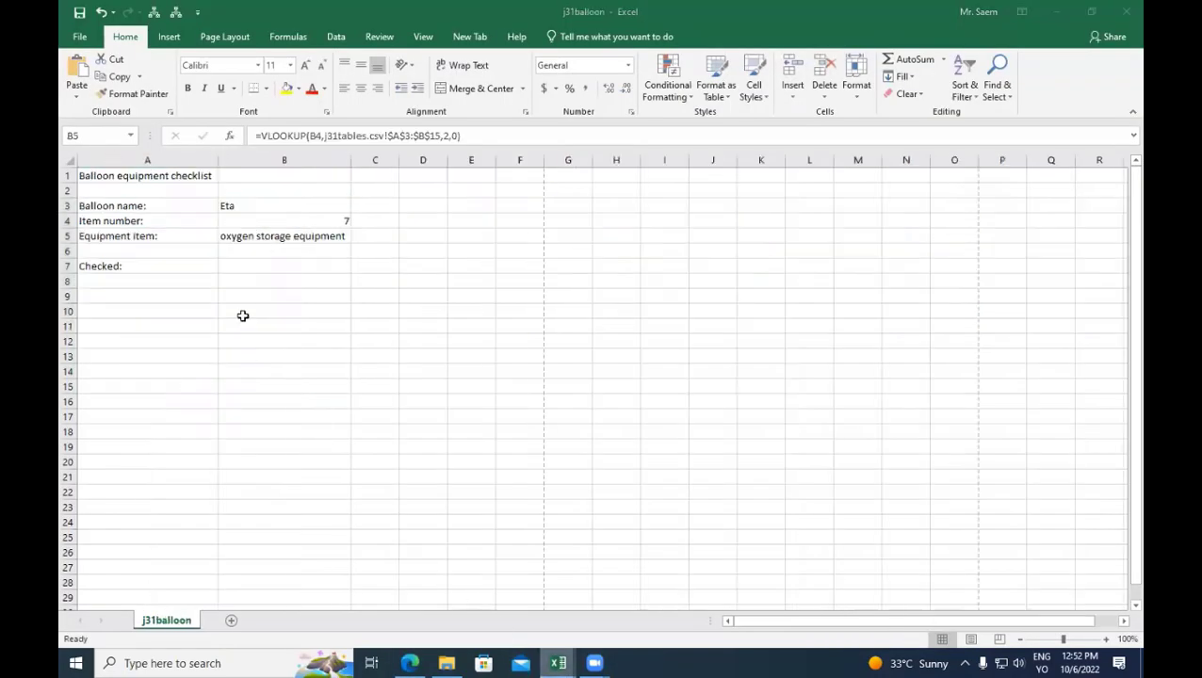
left_click(247, 266)
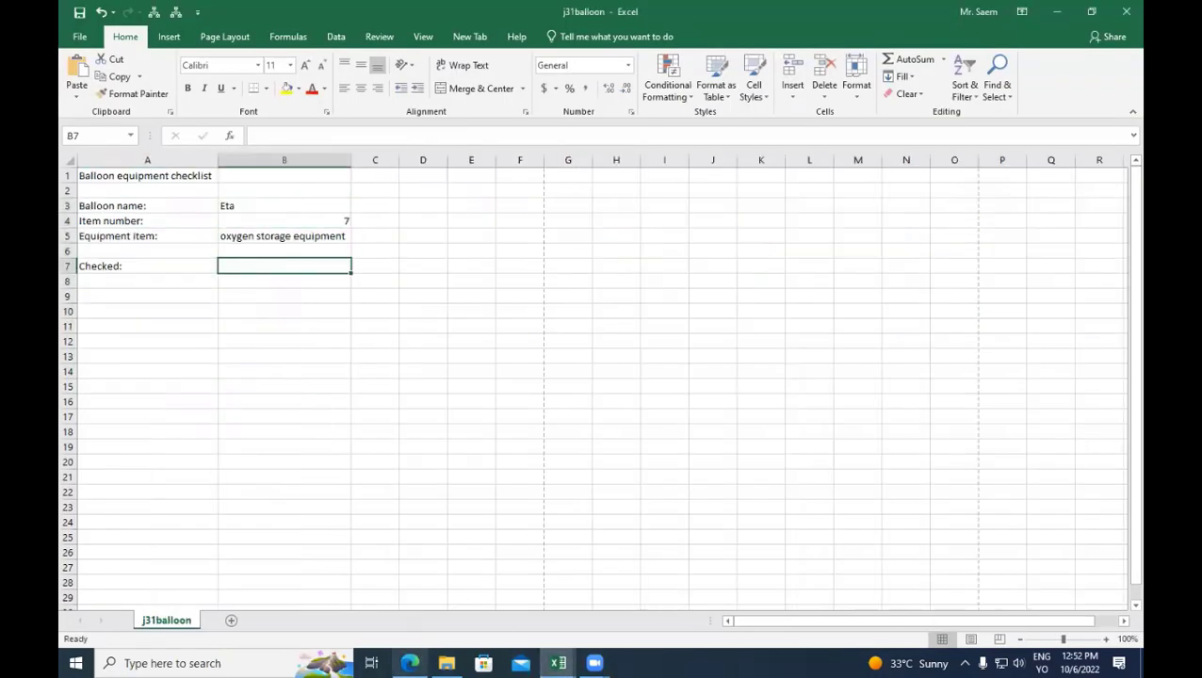
left_click(410, 663)
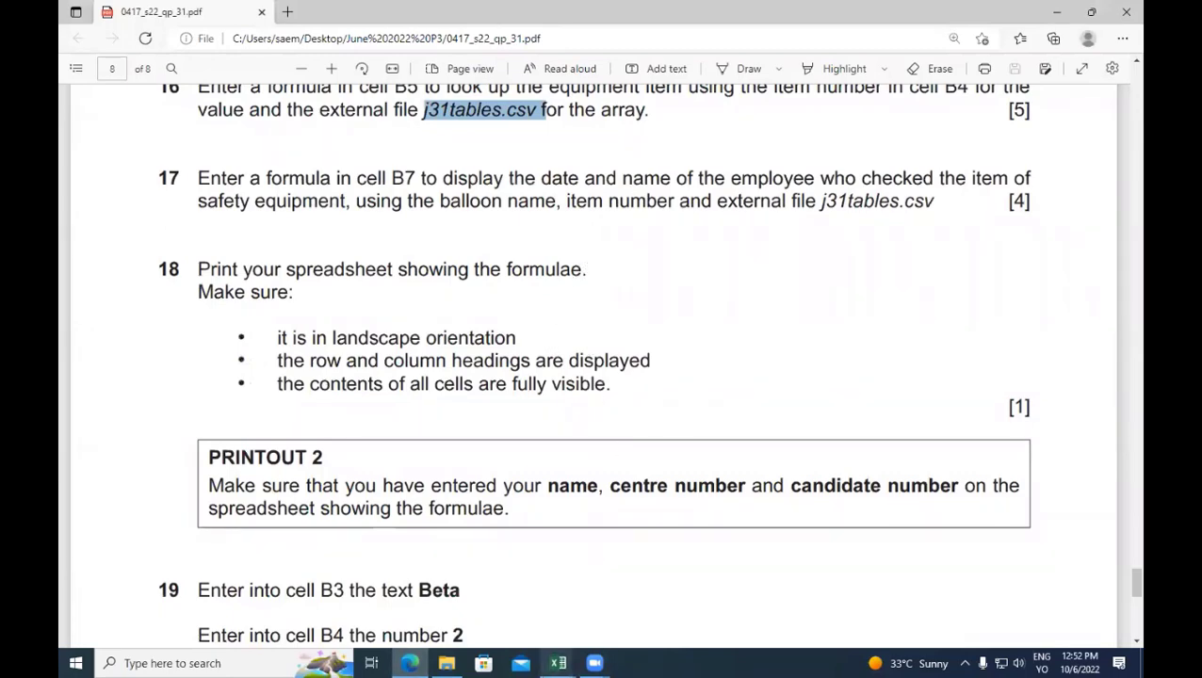
Examine the check dates and employee names by balloon and item number in the Balloon Health & Safety table of j31tables
left_click(557, 663)
left_click(587, 614)
left_click(589, 281)
left_click(590, 237)
left_click(720, 253)
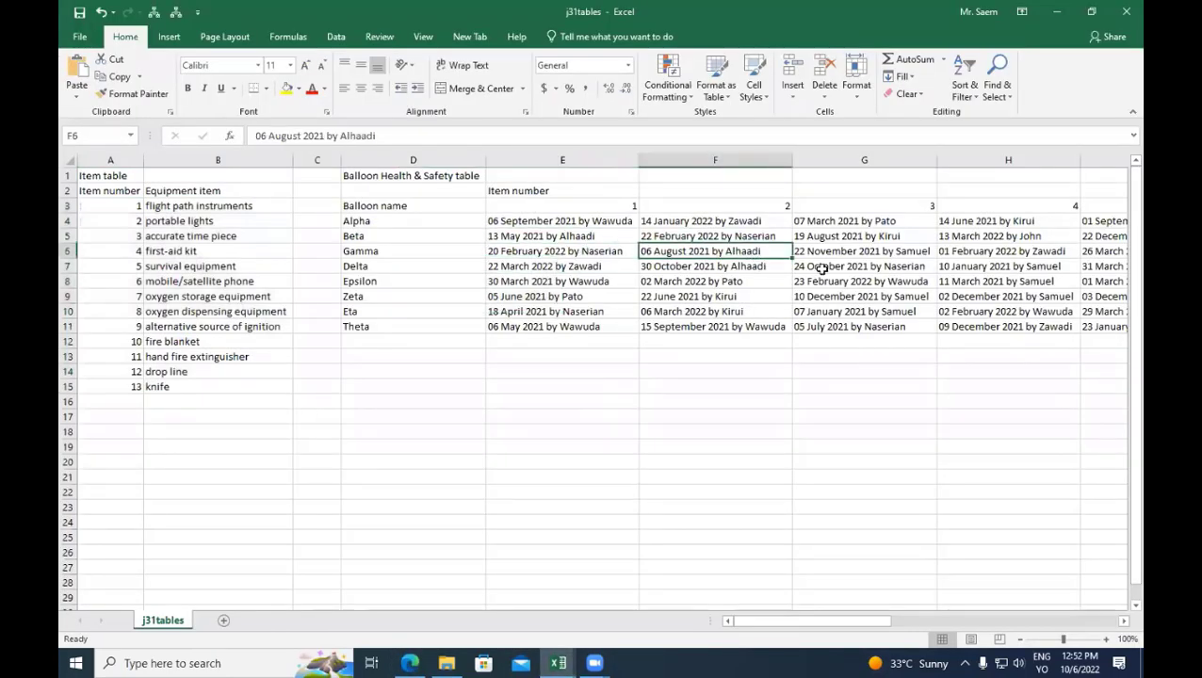
left_click(828, 267)
left_click(960, 281)
left_click(862, 297)
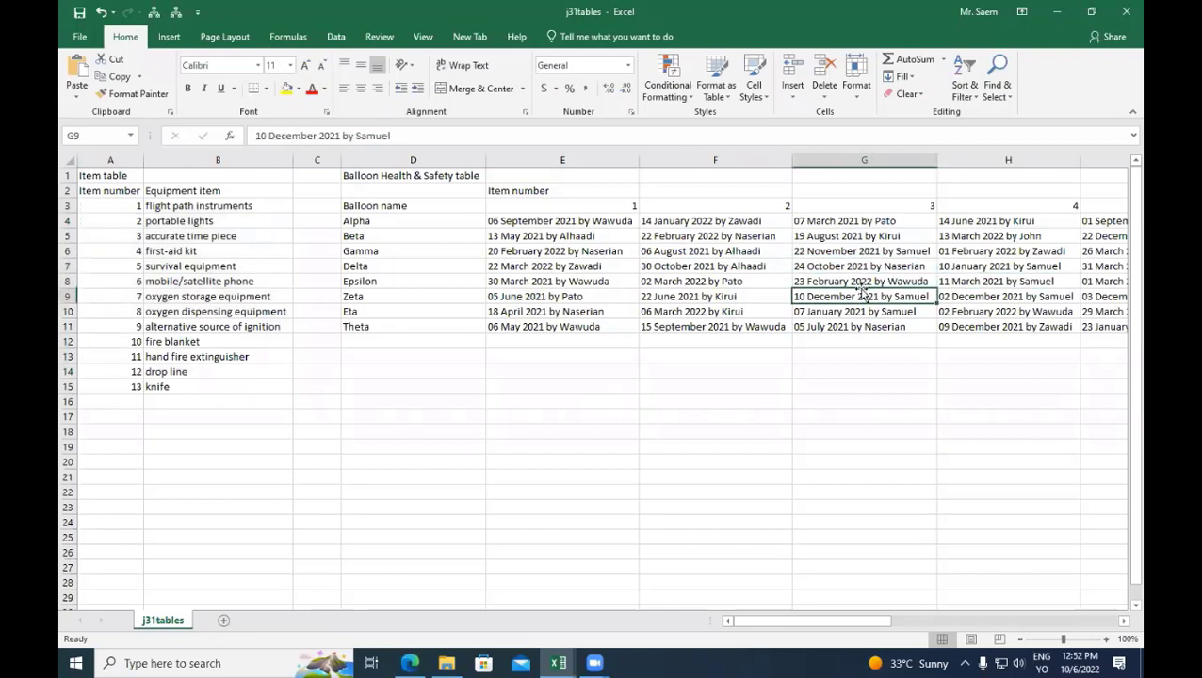
left_click(740, 266)
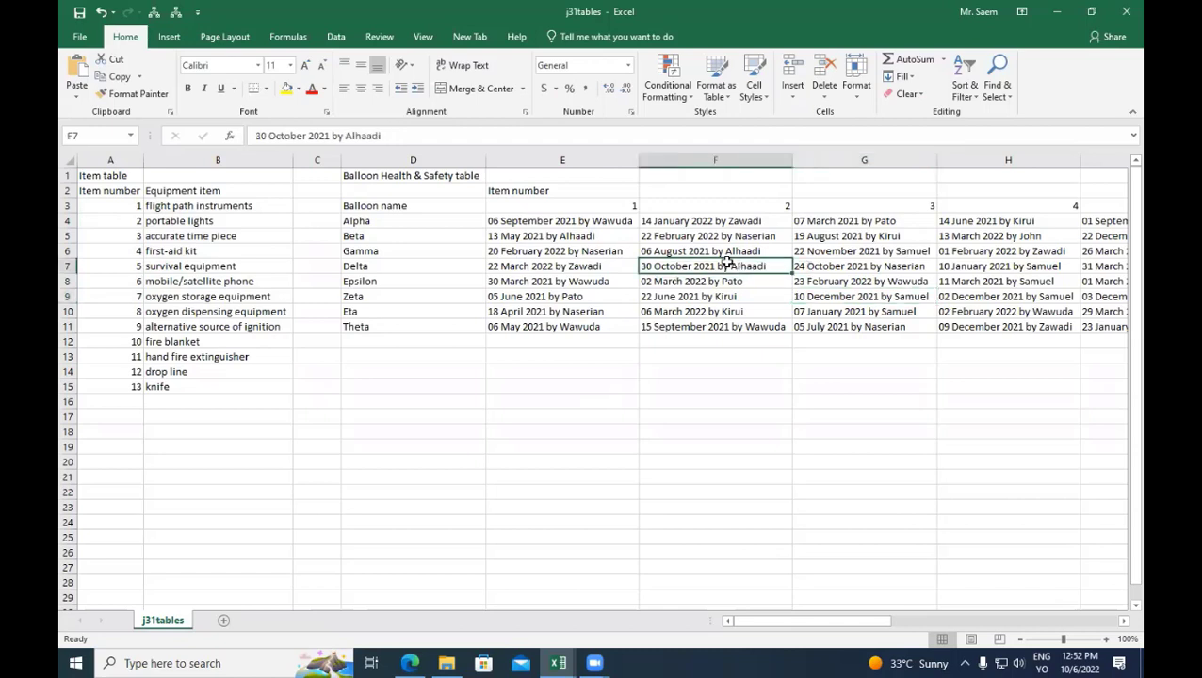
left_click(720, 247)
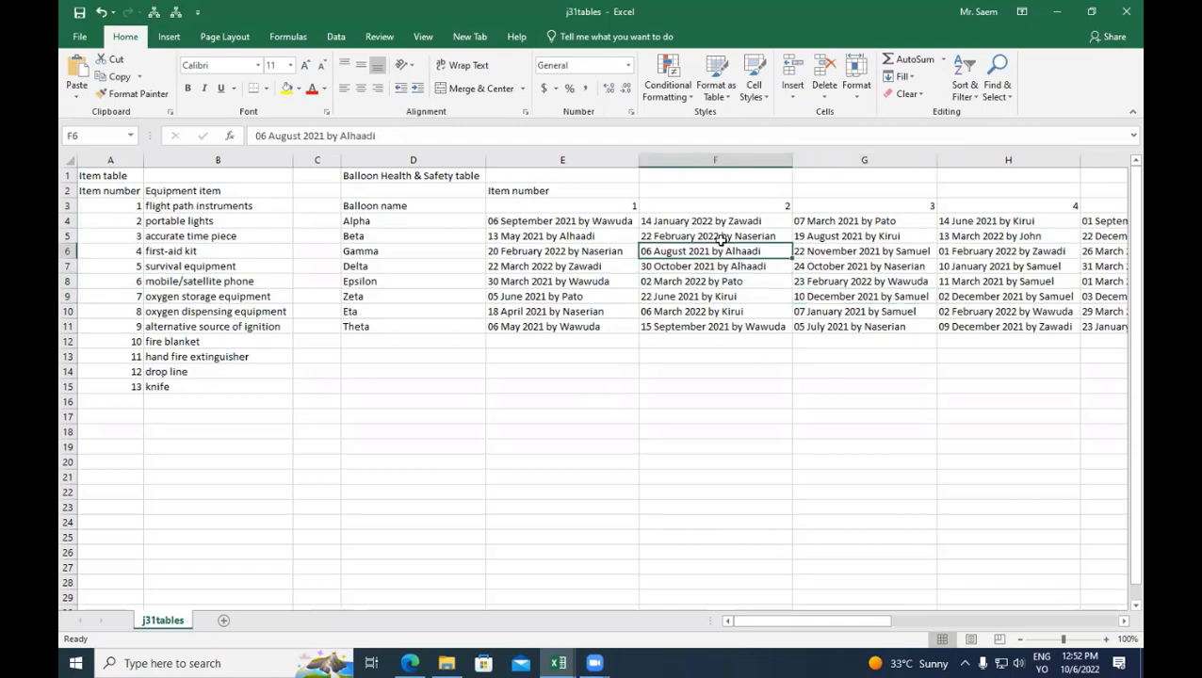
left_click(592, 250)
left_click(565, 311)
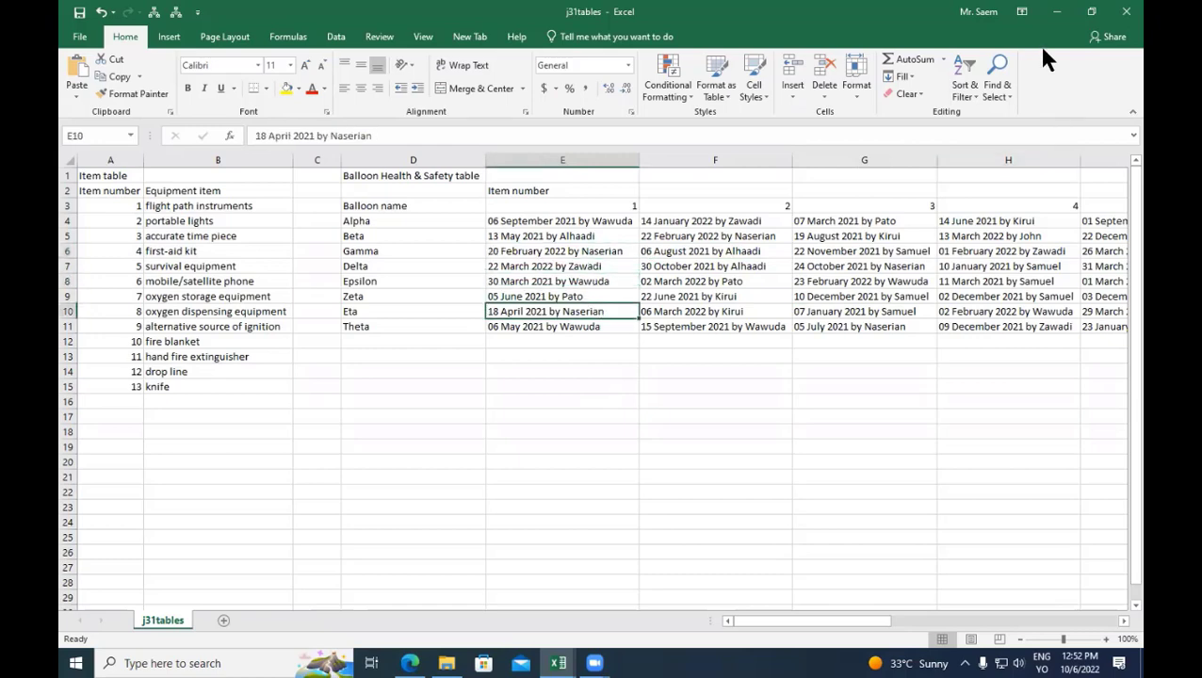
Reread question 17 in the exam paper, focusing on the balloon name, item number and external file the formula must use
left_click(1056, 11)
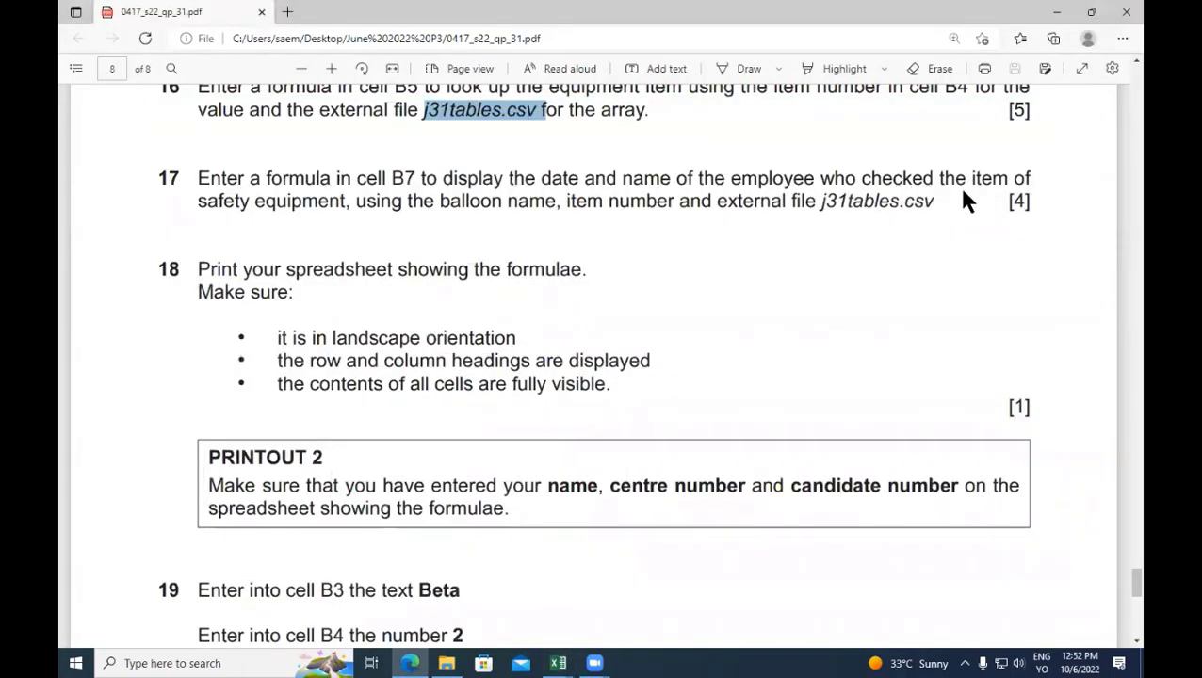
left_click_drag(194, 201, 318, 203)
left_click(483, 237)
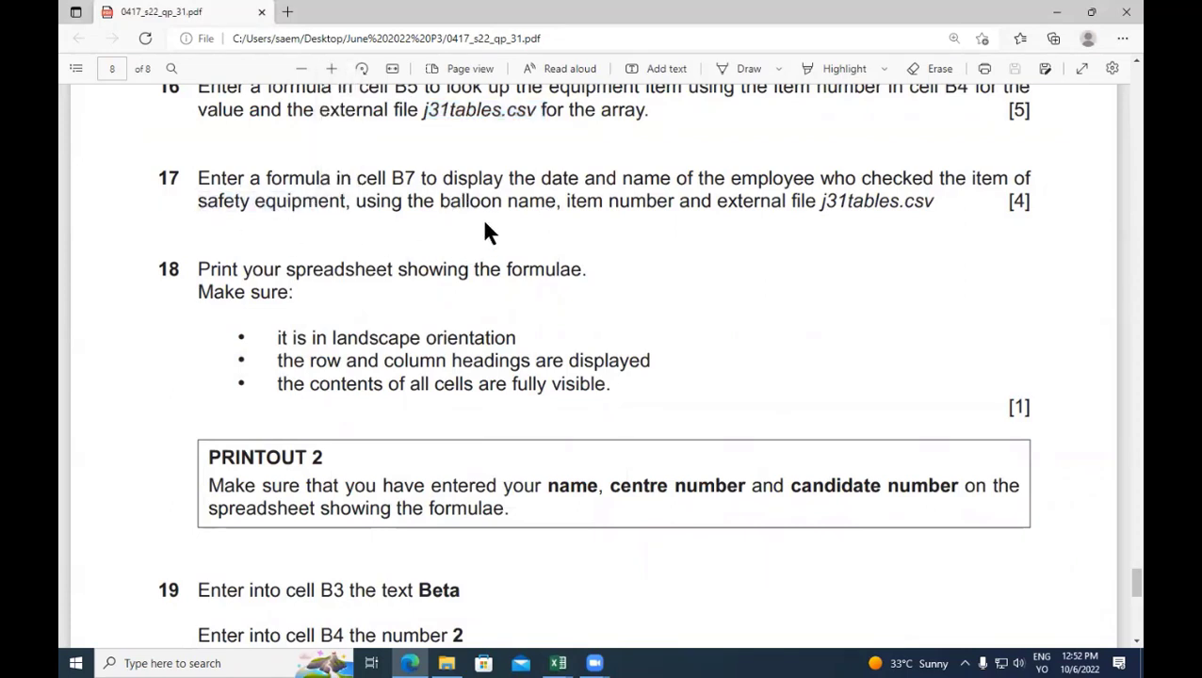
left_click_drag(368, 202, 556, 203)
left_click(529, 206)
left_click_drag(562, 203, 676, 206)
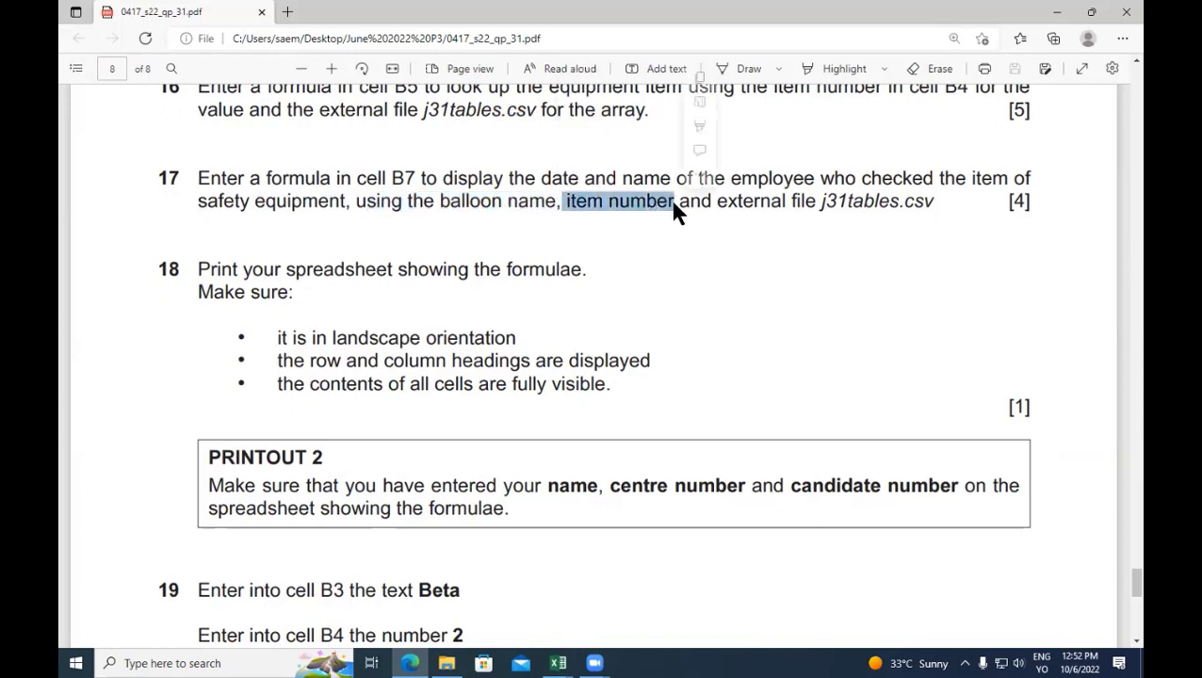
left_click(916, 202)
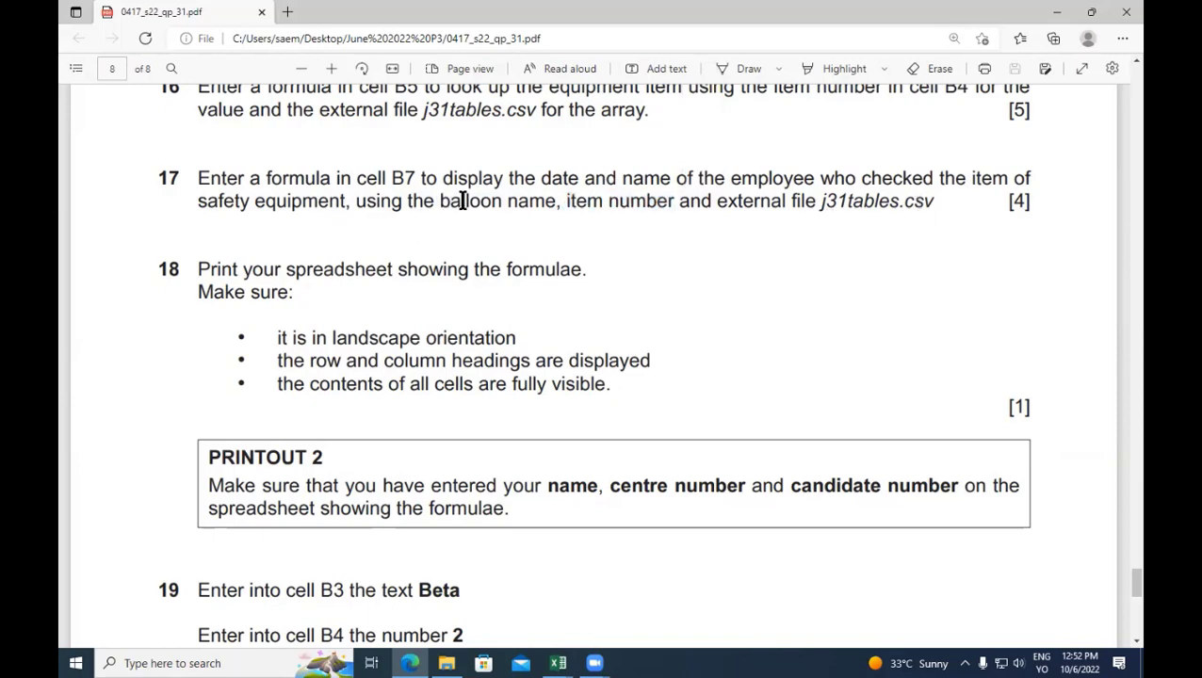
left_click_drag(440, 202, 620, 203)
left_click(769, 208)
Start a VLOOKUP formula in cell B7 of j31balloon with the balloon name in B3 as the lookup value
key("alt+Tab")
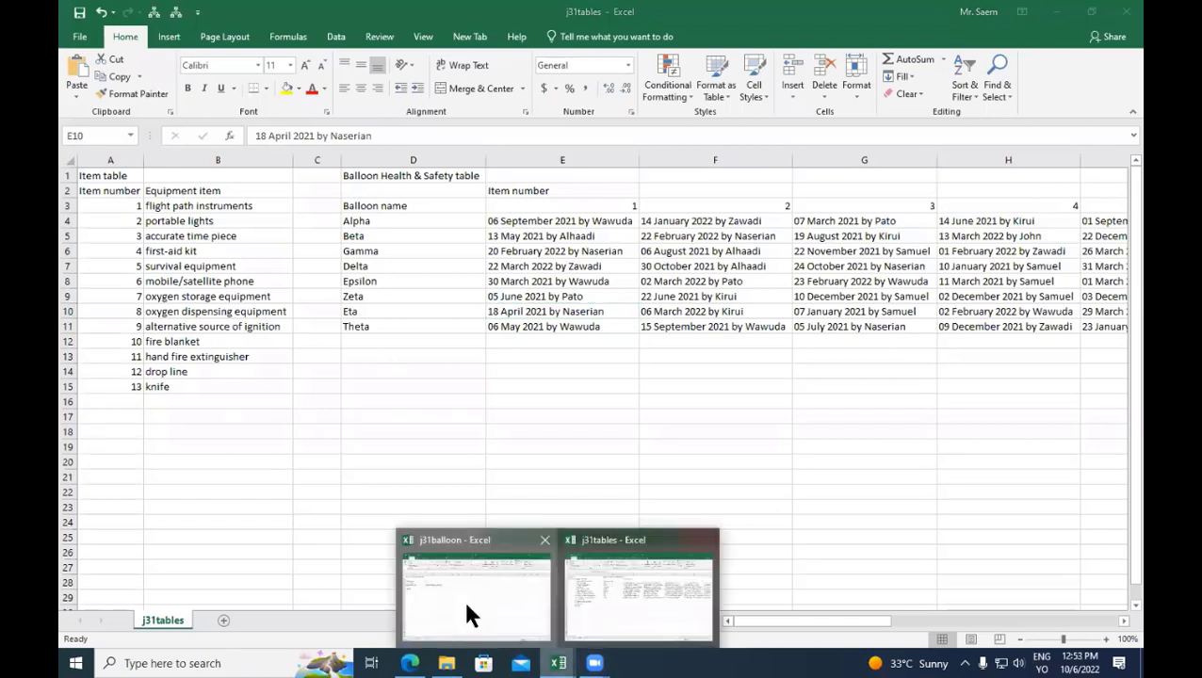
left_click(630, 604)
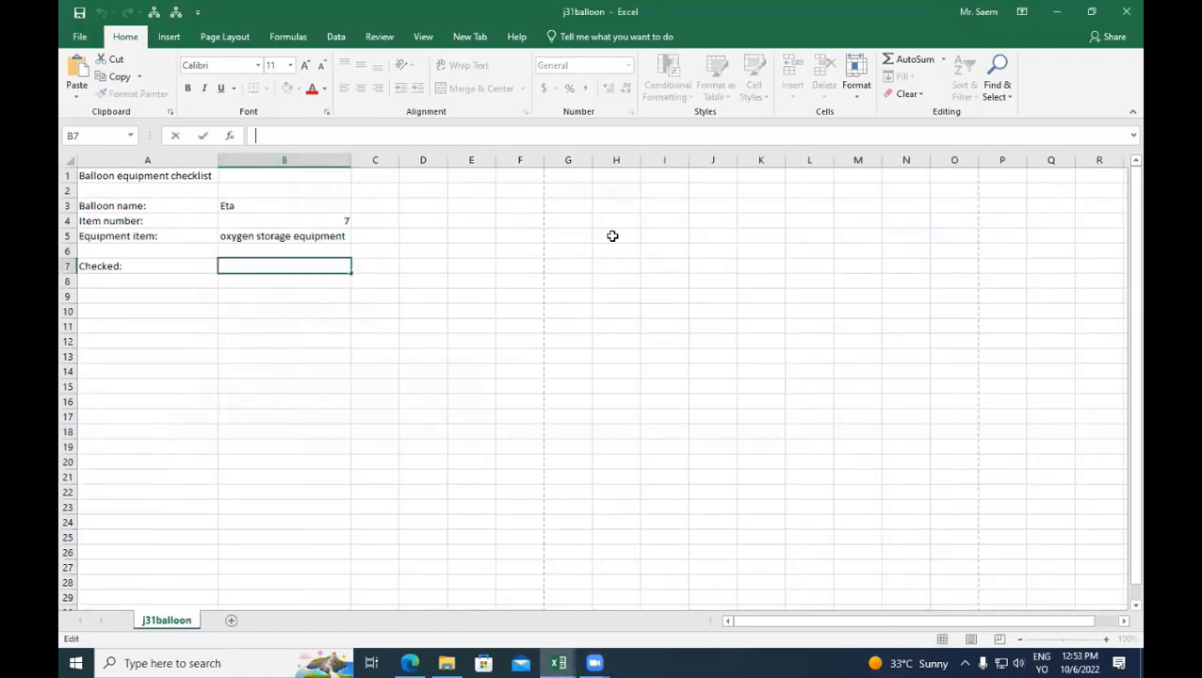
type("=vl")
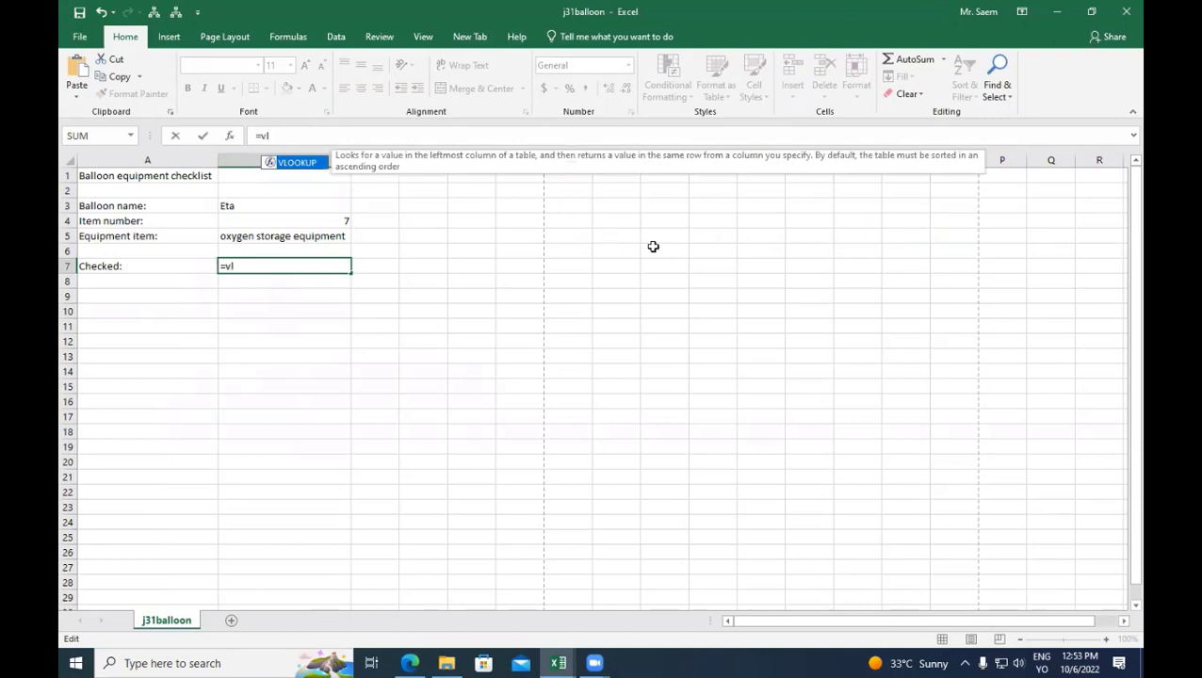
double_click(290, 165)
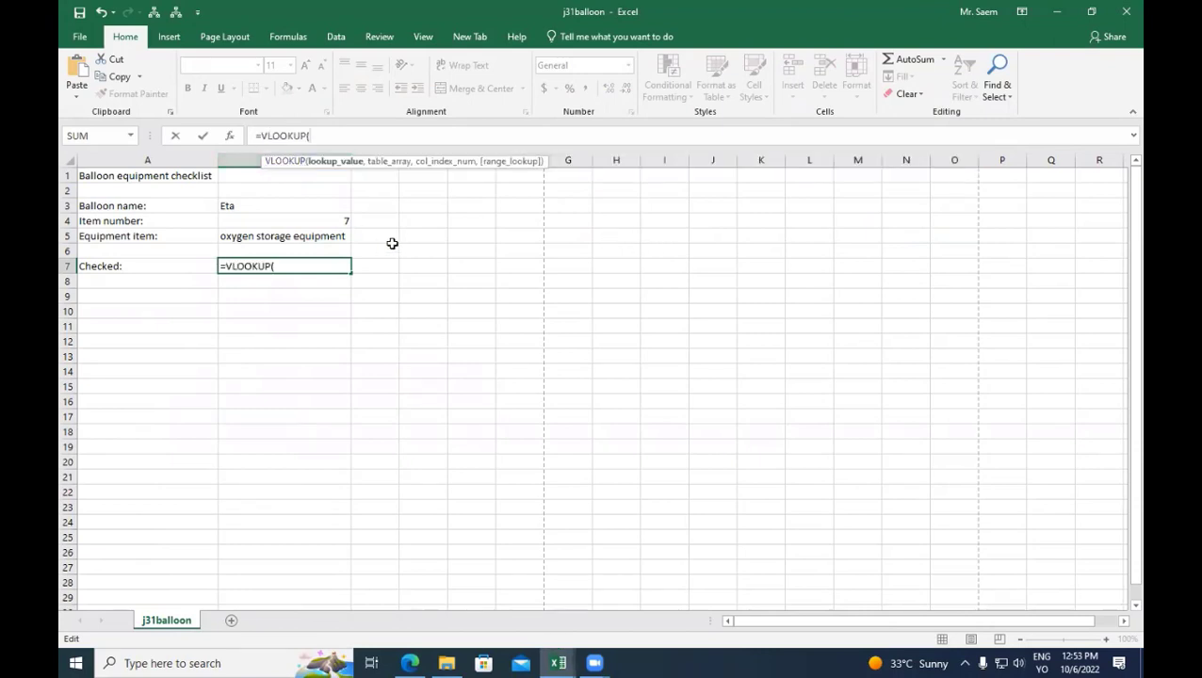
left_click(278, 204)
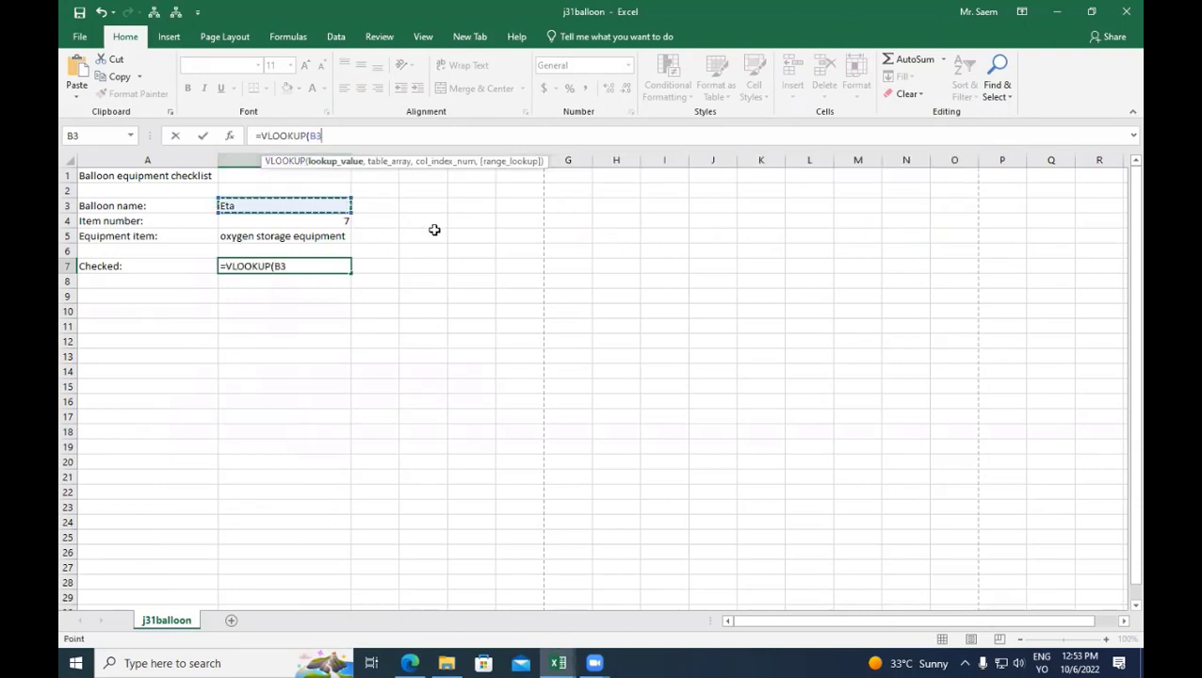
type(",")
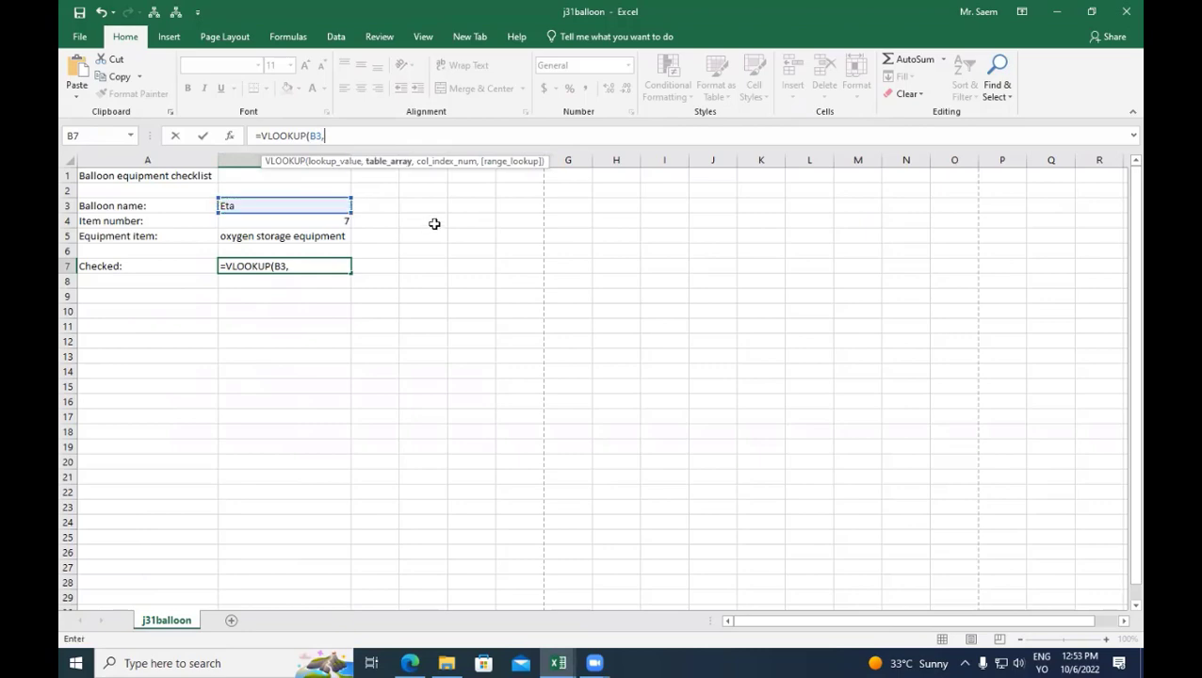
Set the formula's table array to the range D4:Q11 in j31tables, covering the balloon names and all check records
left_click(559, 663)
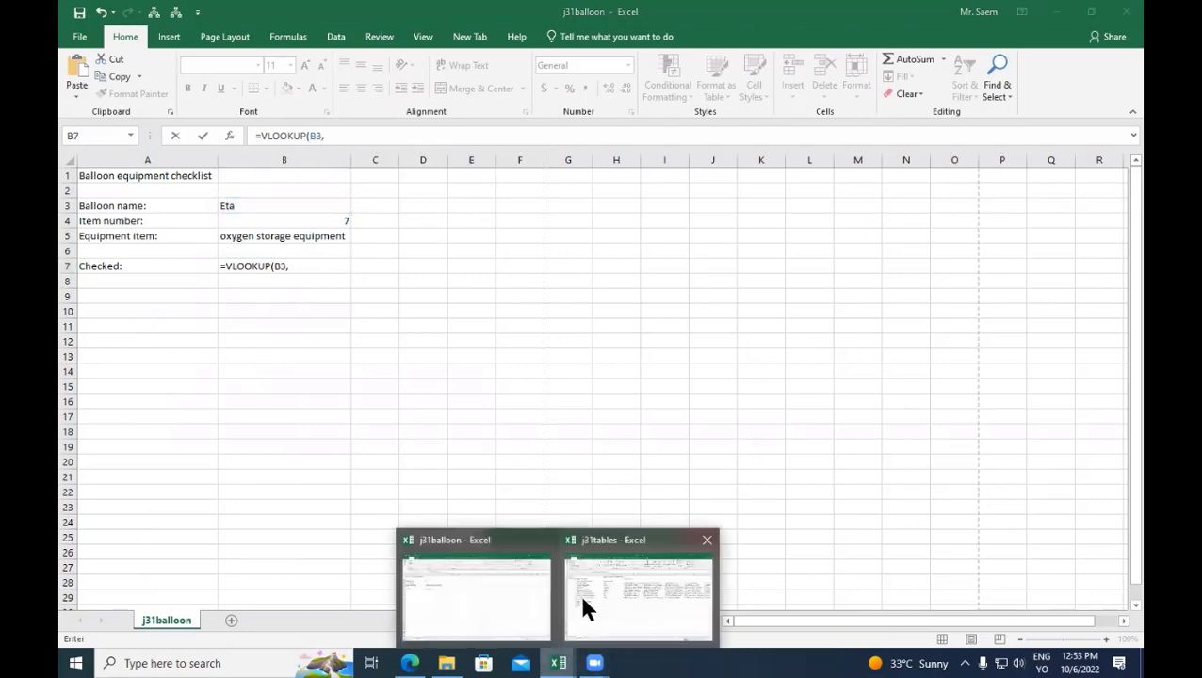
left_click(584, 608)
left_click_drag(371, 221, 928, 326)
left_click_drag(951, 621, 728, 621)
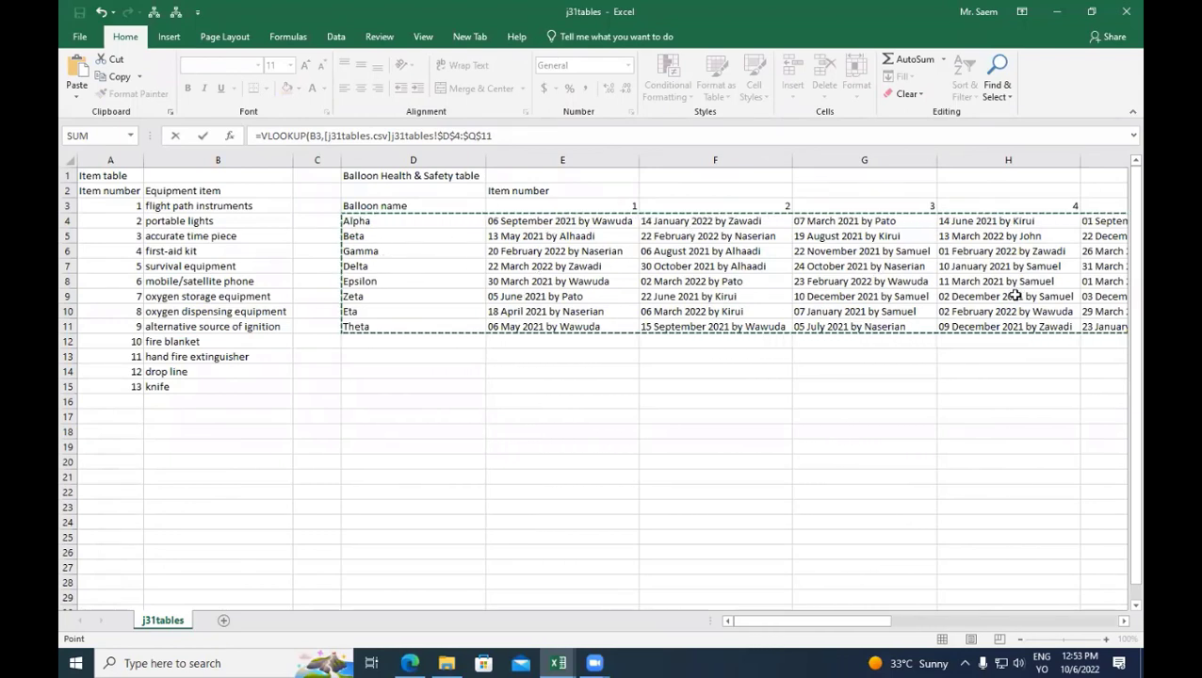
left_click(520, 136)
type(",")
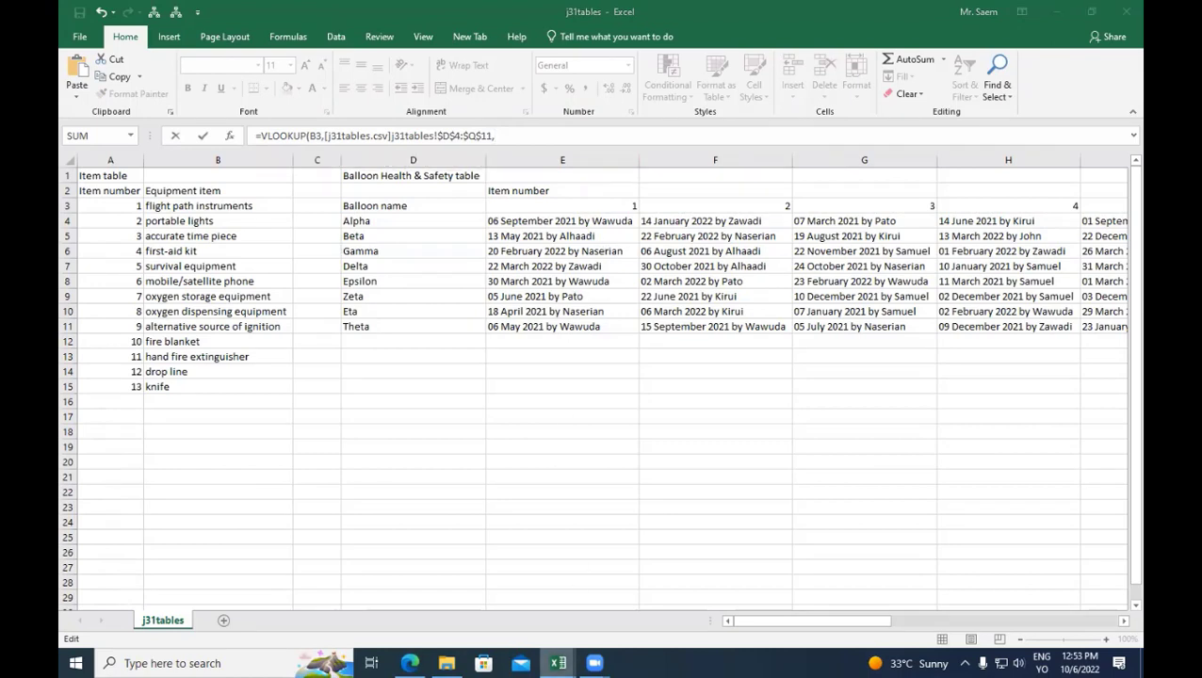
Complete the B7 formula in j31balloon with B4+1 as the column index and 0 as the match type
mouse_move(558, 663)
left_click(496, 616)
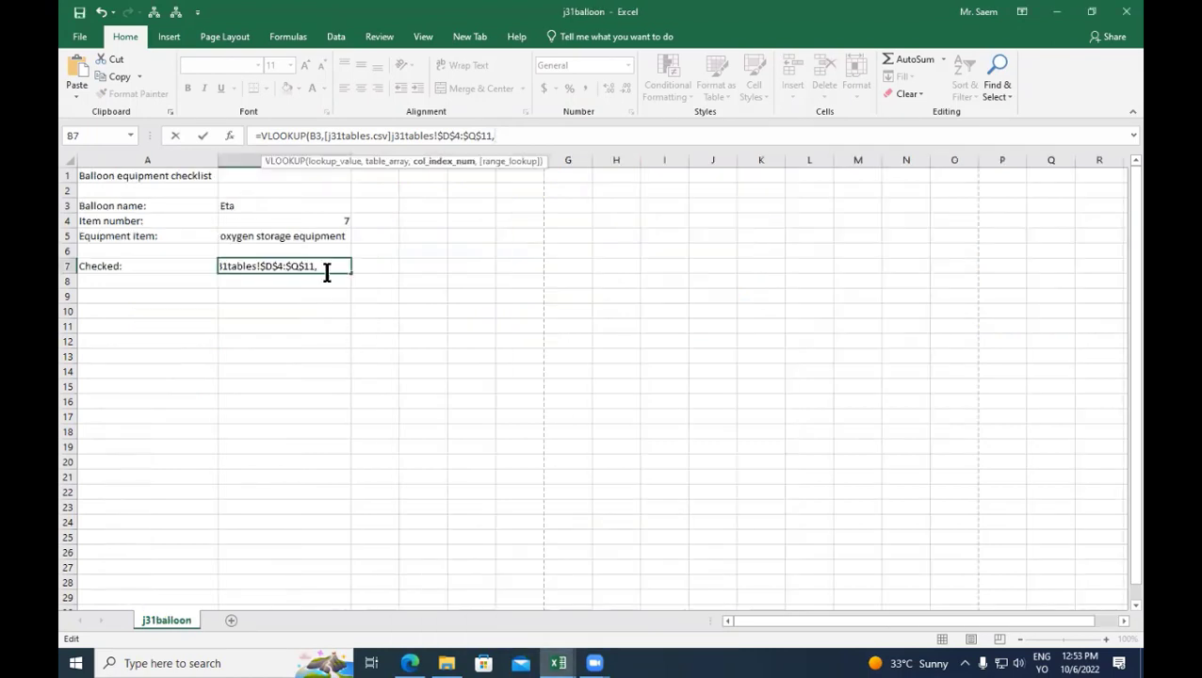
left_click(284, 220)
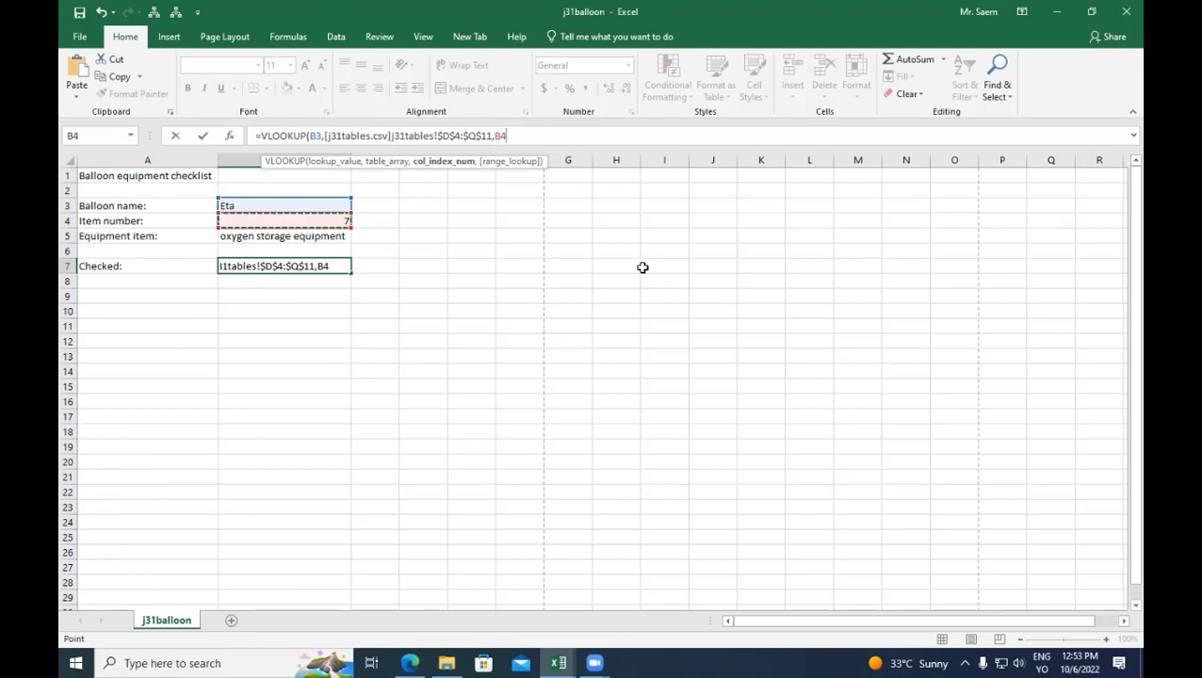
type("+1,0)")
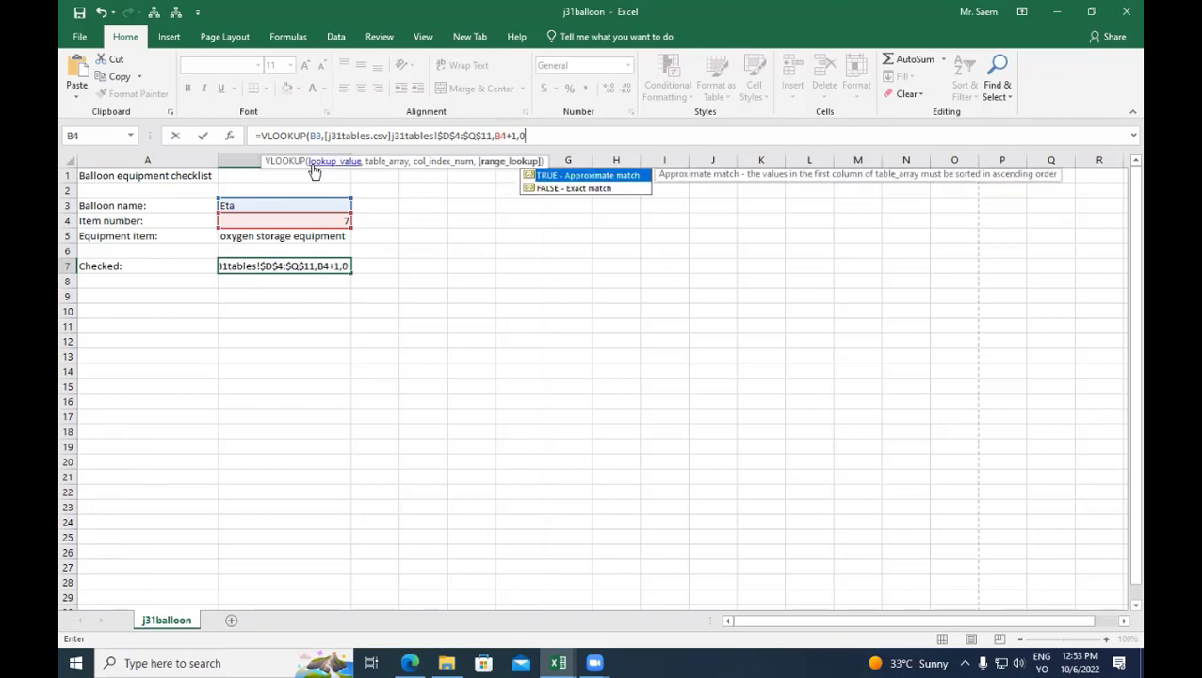
left_click(201, 134)
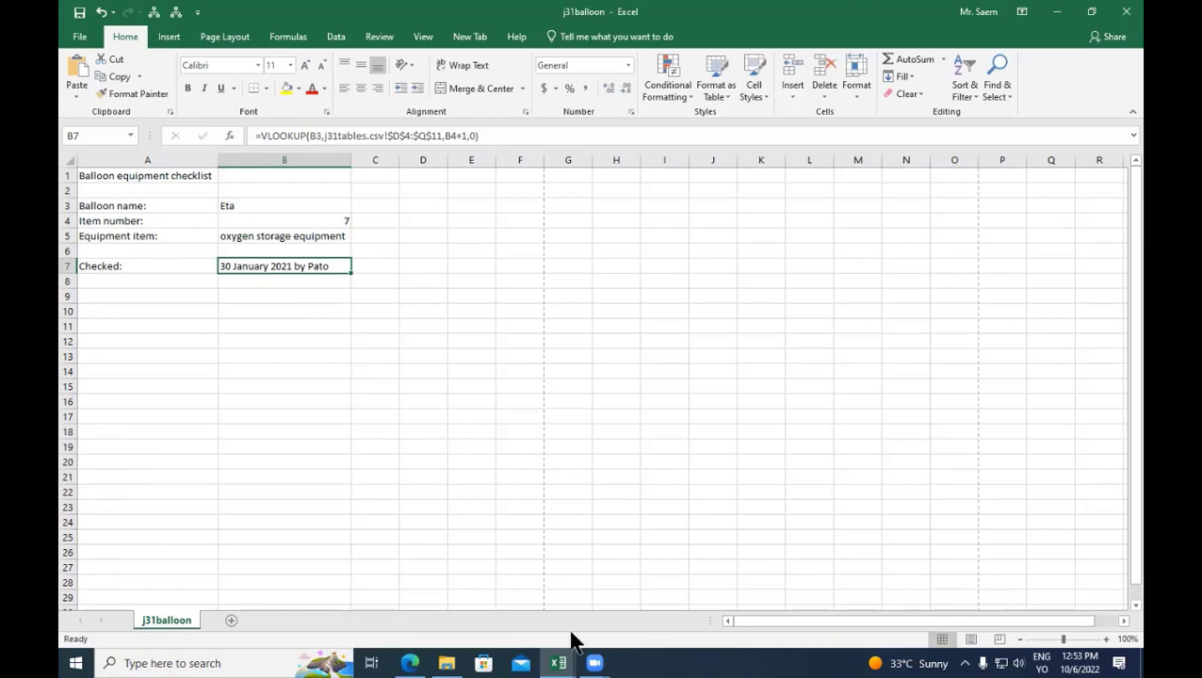
Check the B7 result in j31balloon against the Eta row under item number 7 in j31tables
left_click(560, 663)
left_click(607, 611)
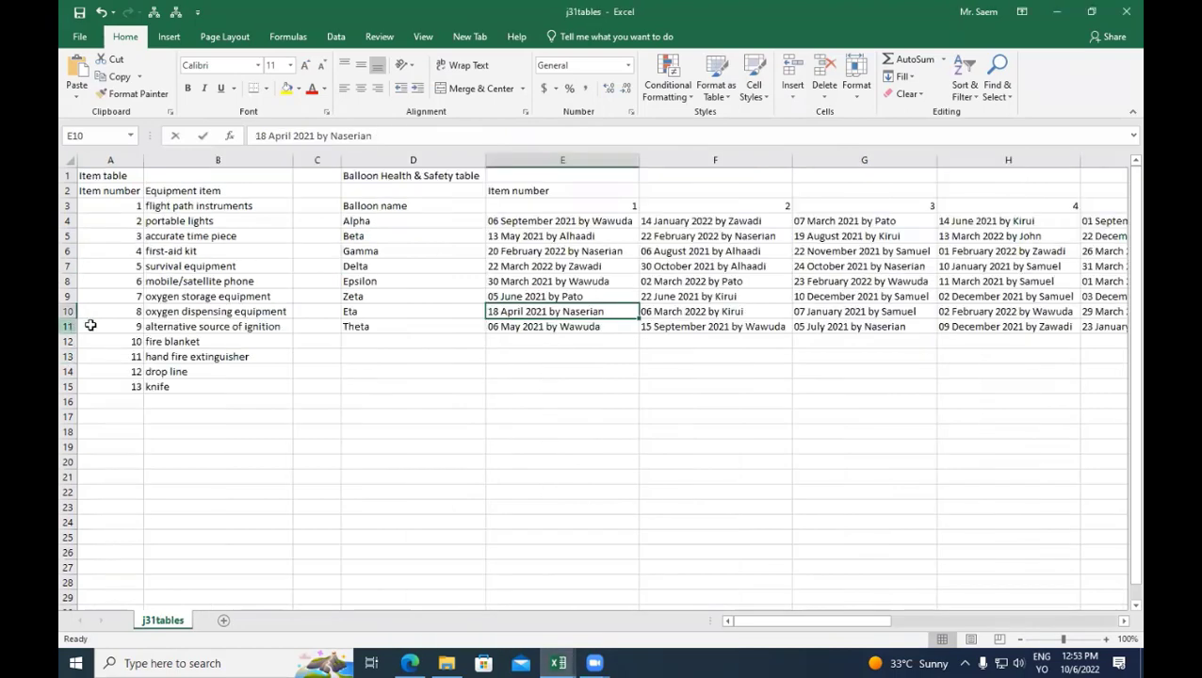
left_click(327, 309)
left_click(69, 309)
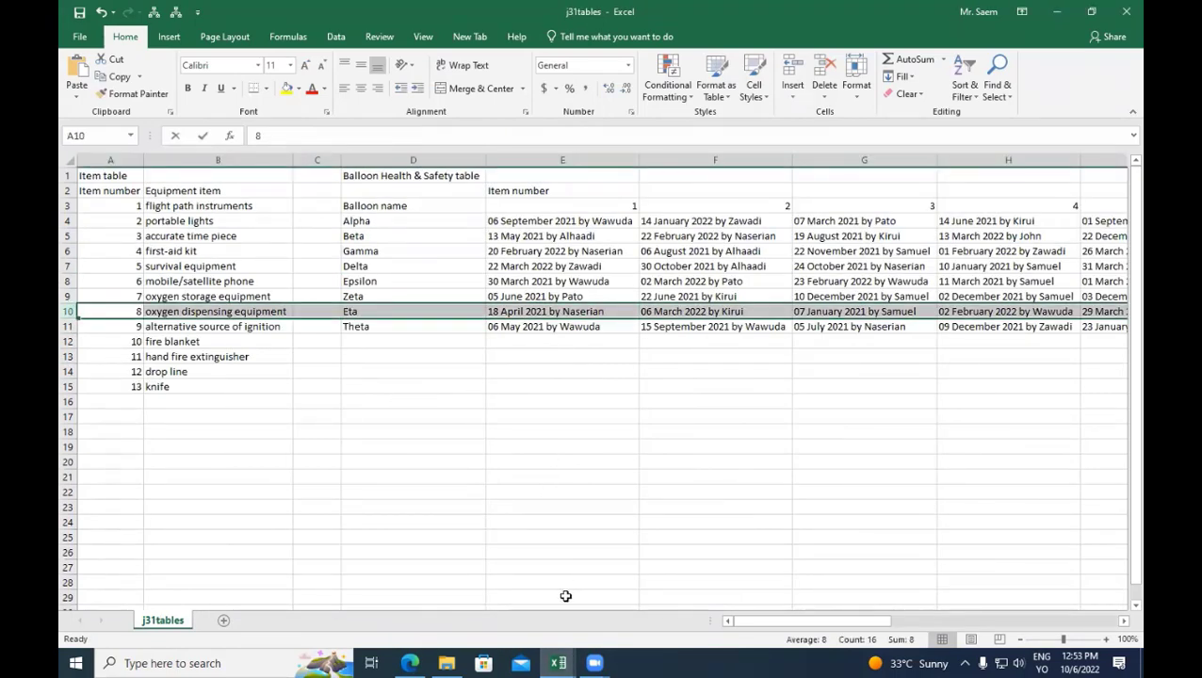
left_click(560, 663)
left_click(512, 597)
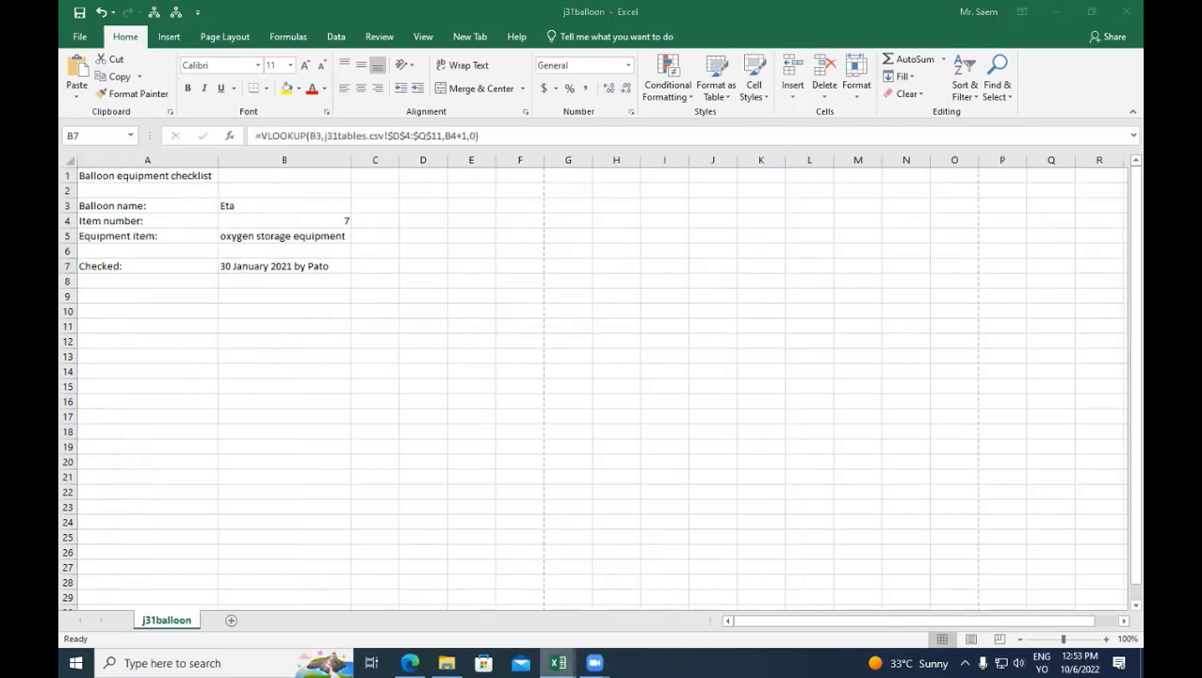
left_click(559, 663)
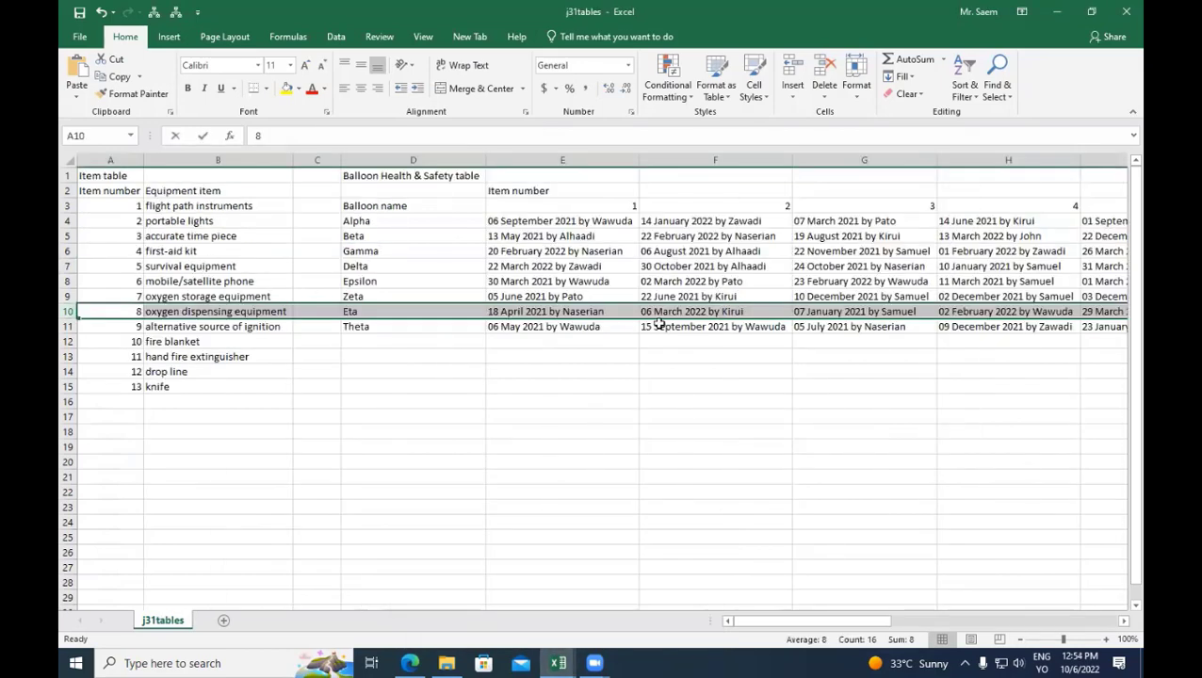
left_click_drag(784, 621, 933, 624)
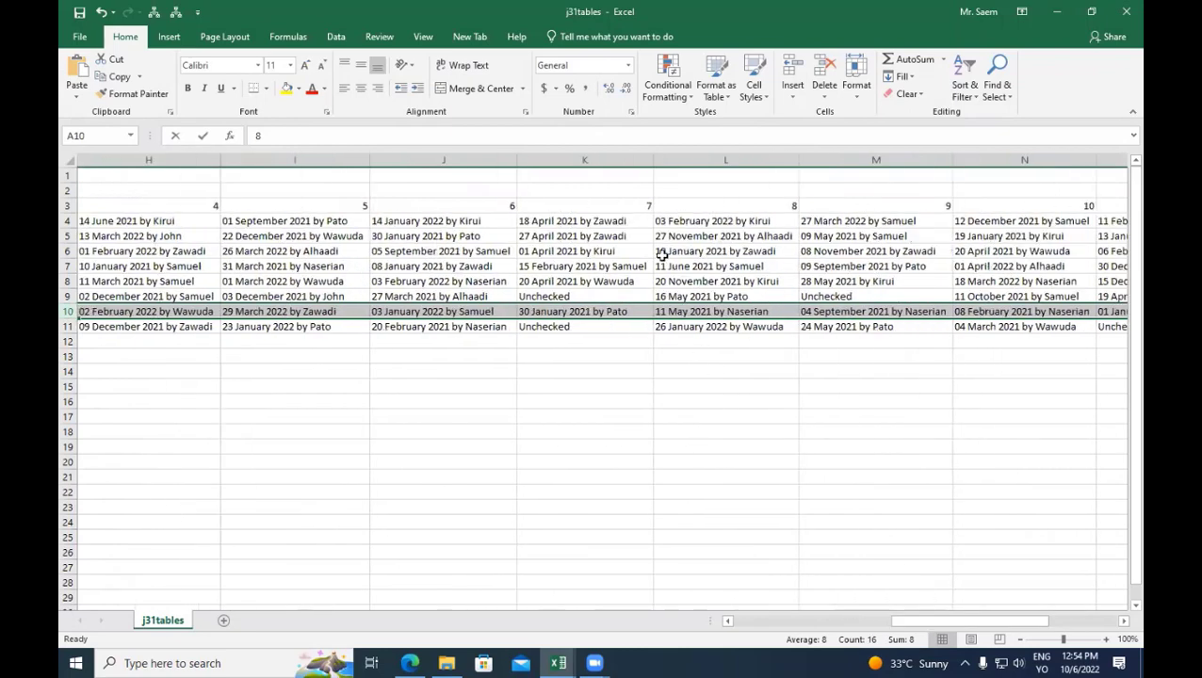
left_click(571, 314)
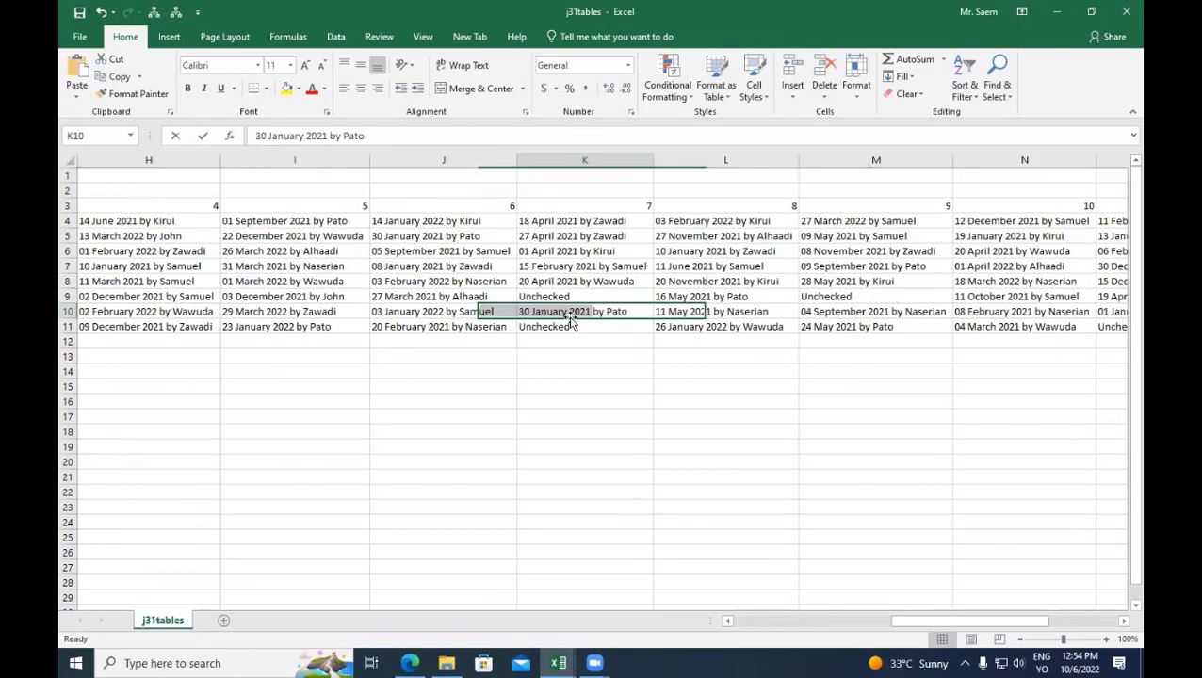
left_click(594, 663)
left_click(467, 589)
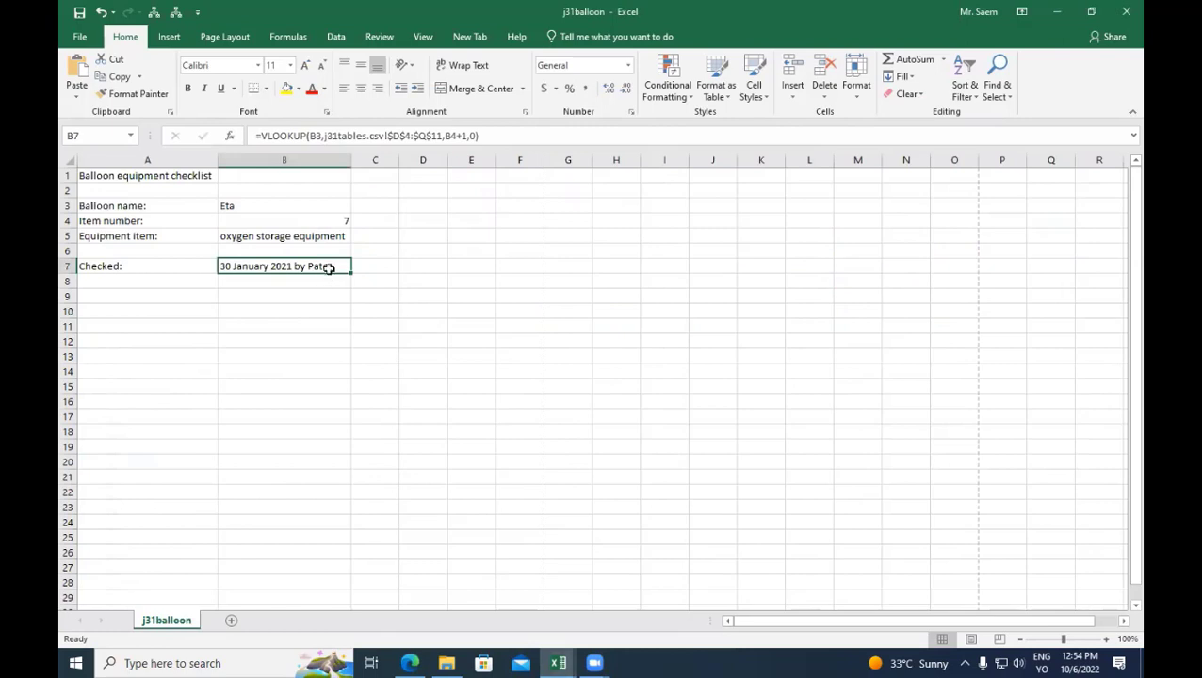
Set the item number in B4 to 5 and check the lookup results in B5 and B7
left_click(323, 221)
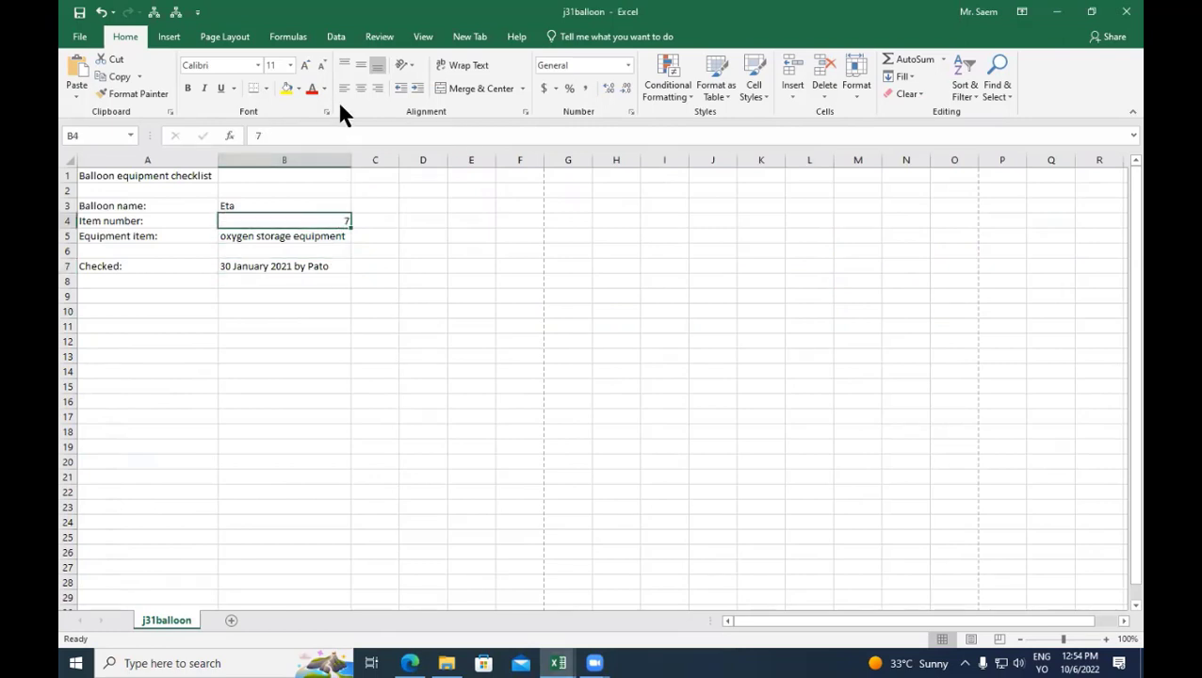
left_click(295, 135)
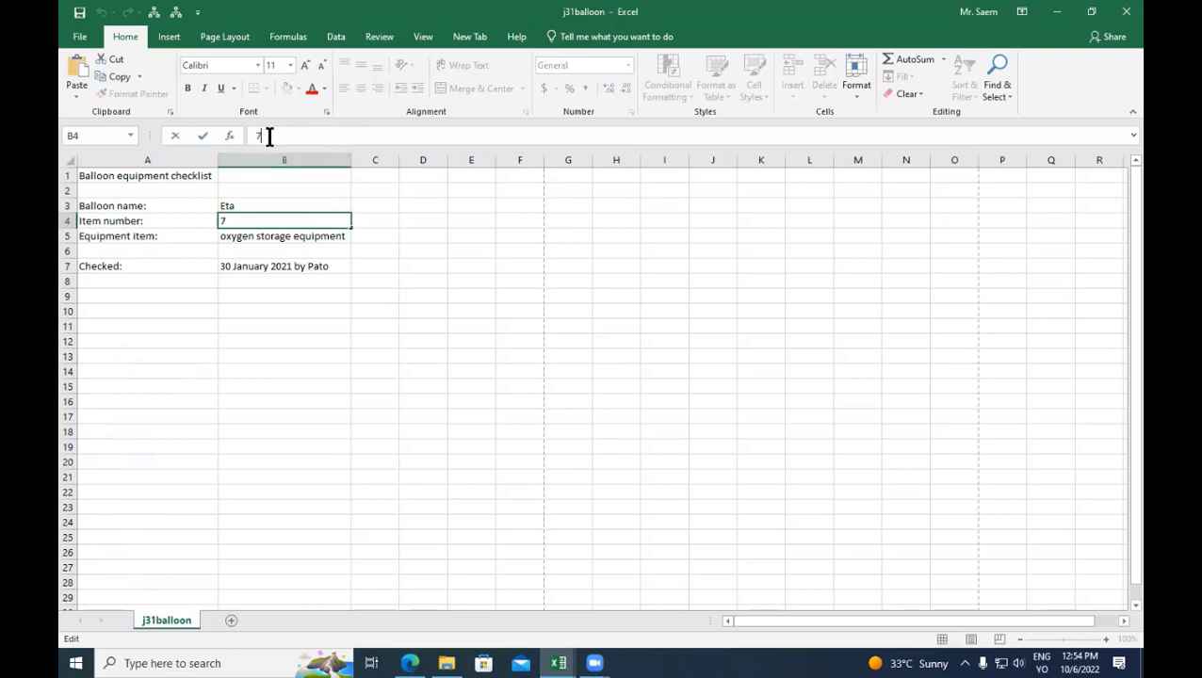
left_click_drag(268, 138, 158, 135)
type("5")
left_click(202, 136)
left_click(296, 236)
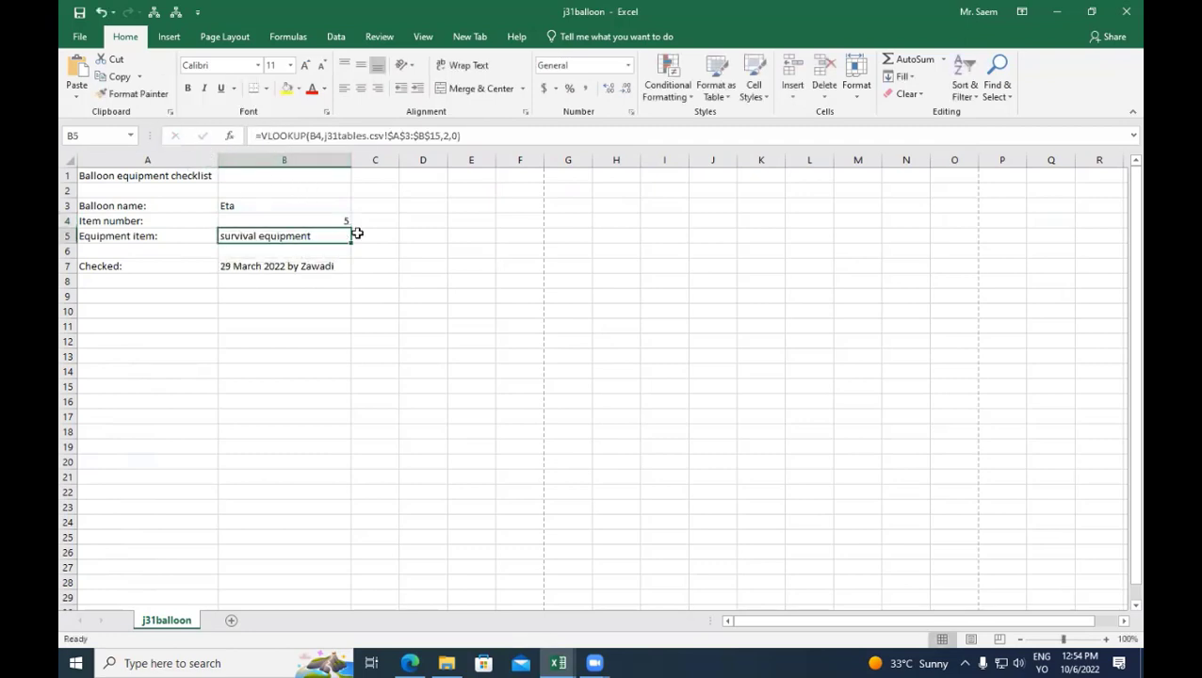
left_click(309, 267)
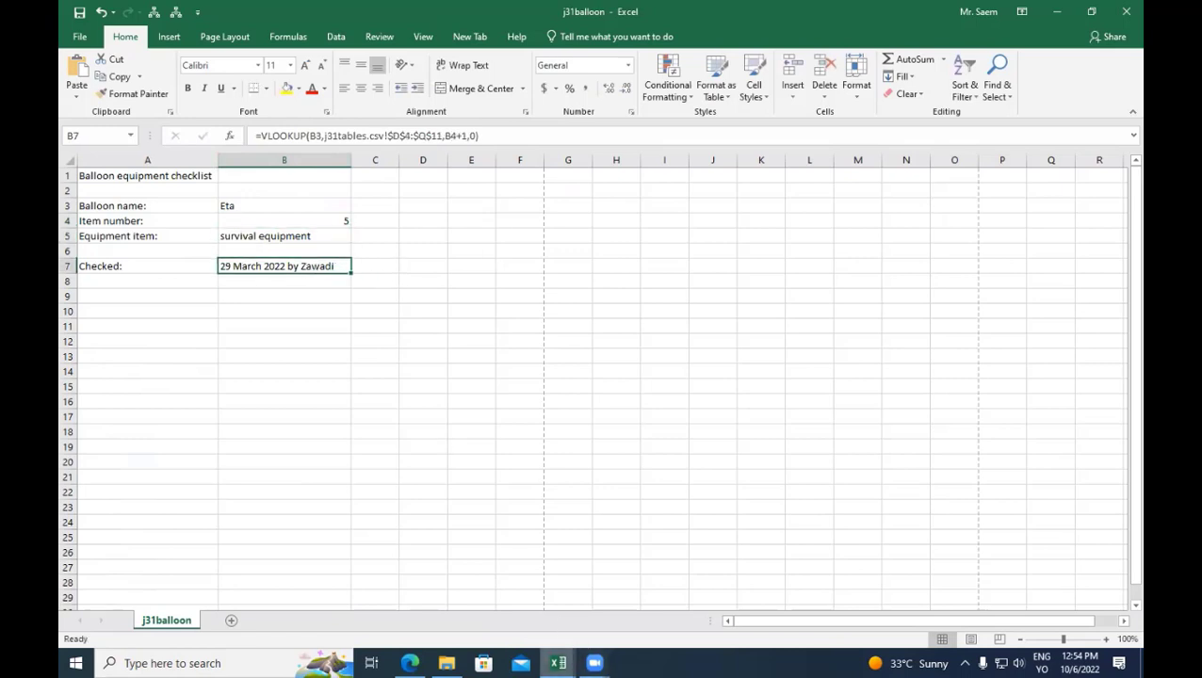
Examine the lookup range in j31tables that starts at D4 and covers the balloon names and check records
left_click(557, 663)
left_click(490, 584)
left_click(557, 663)
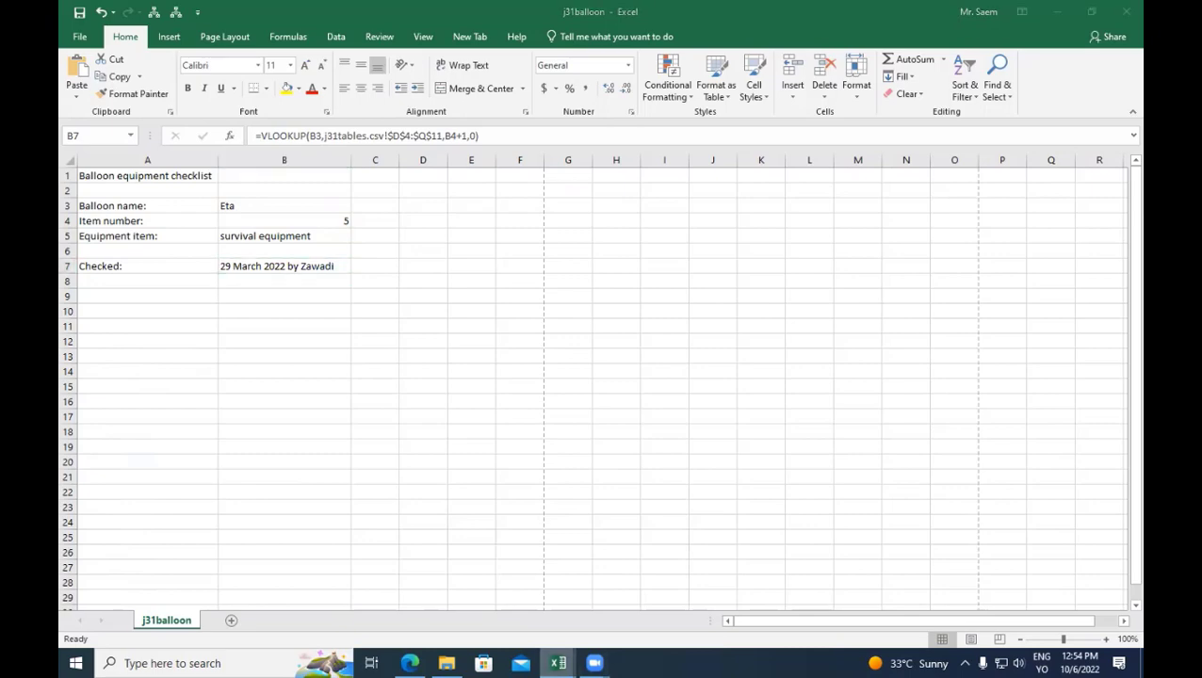
left_click(601, 621)
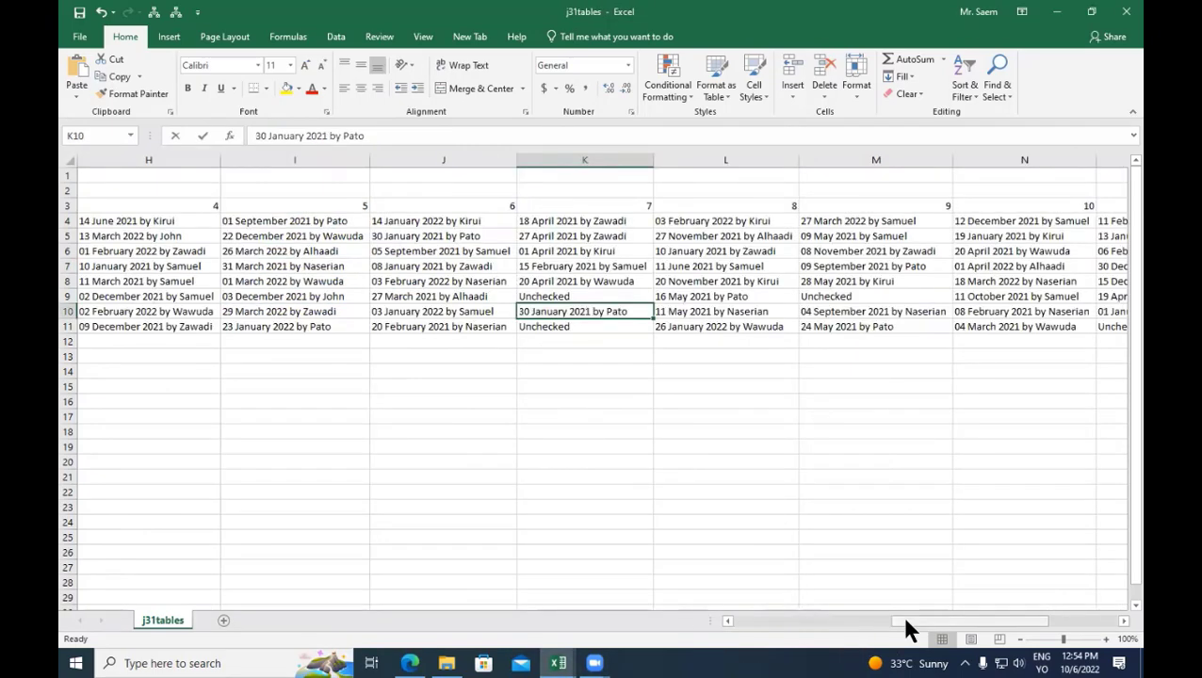
left_click_drag(904, 622, 703, 620)
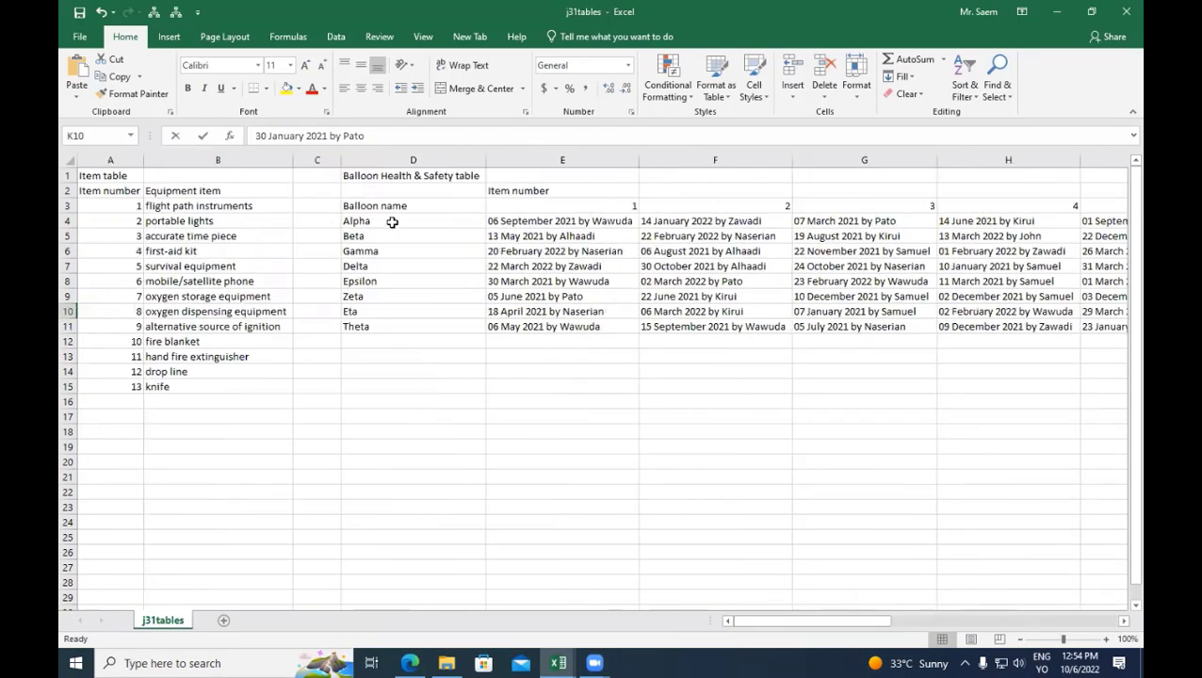
left_click_drag(393, 222, 872, 345)
left_click(525, 296)
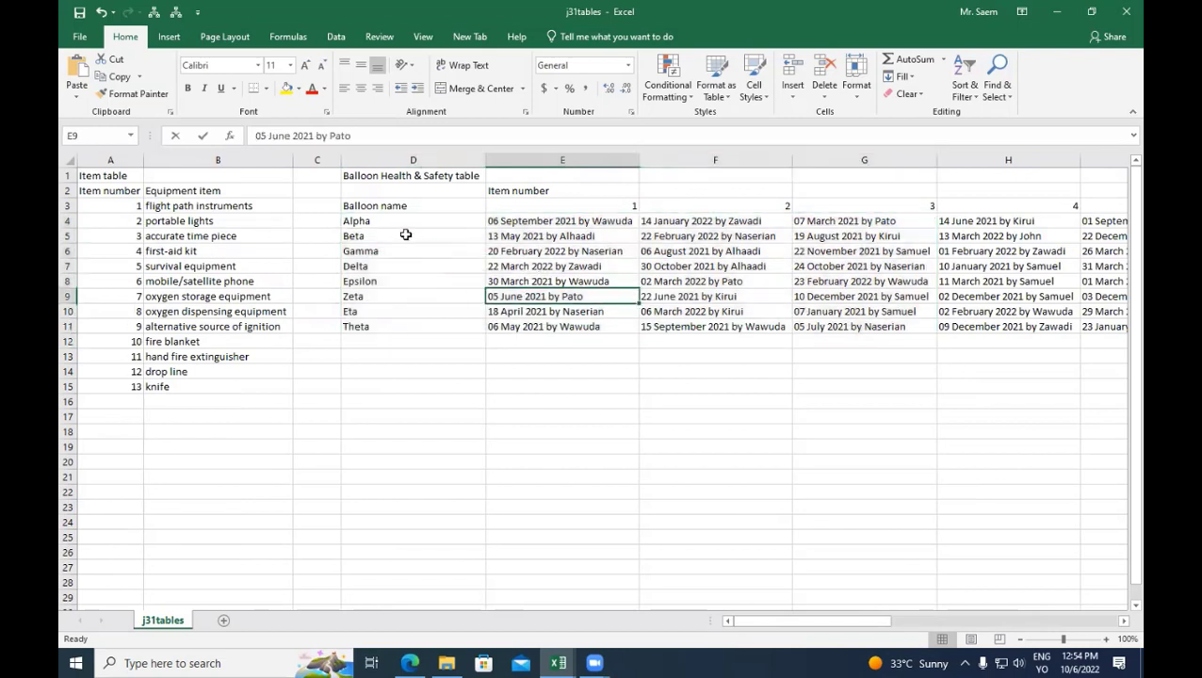
left_click_drag(396, 222, 914, 327)
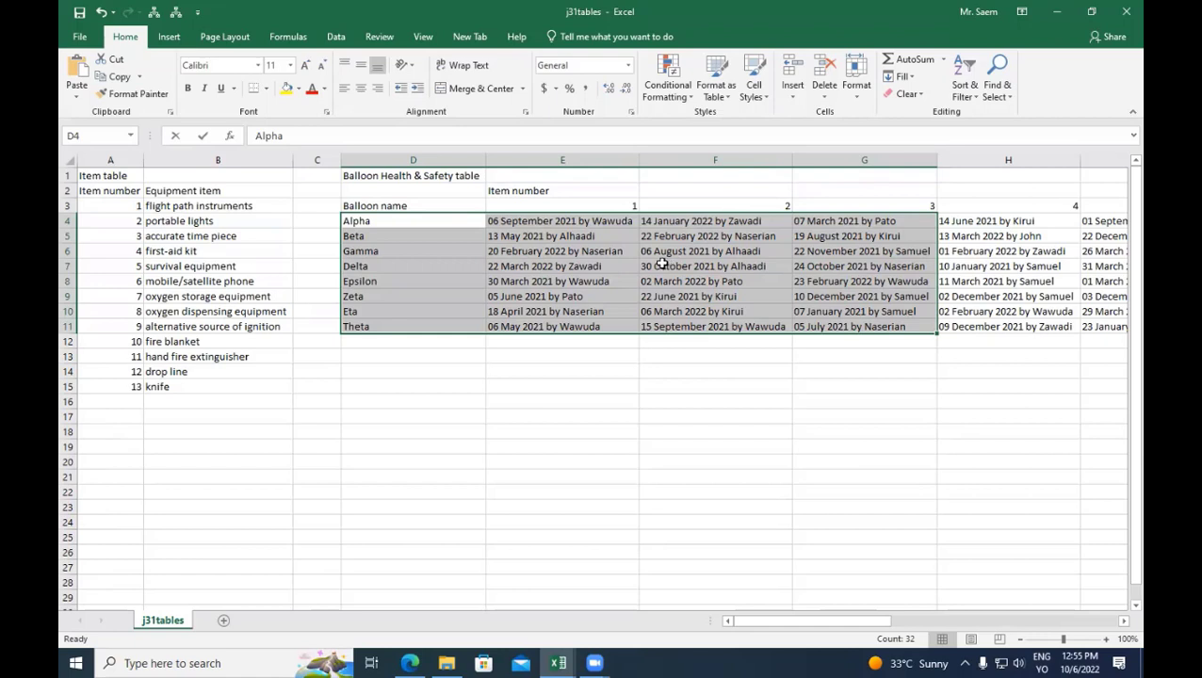
left_click(690, 339)
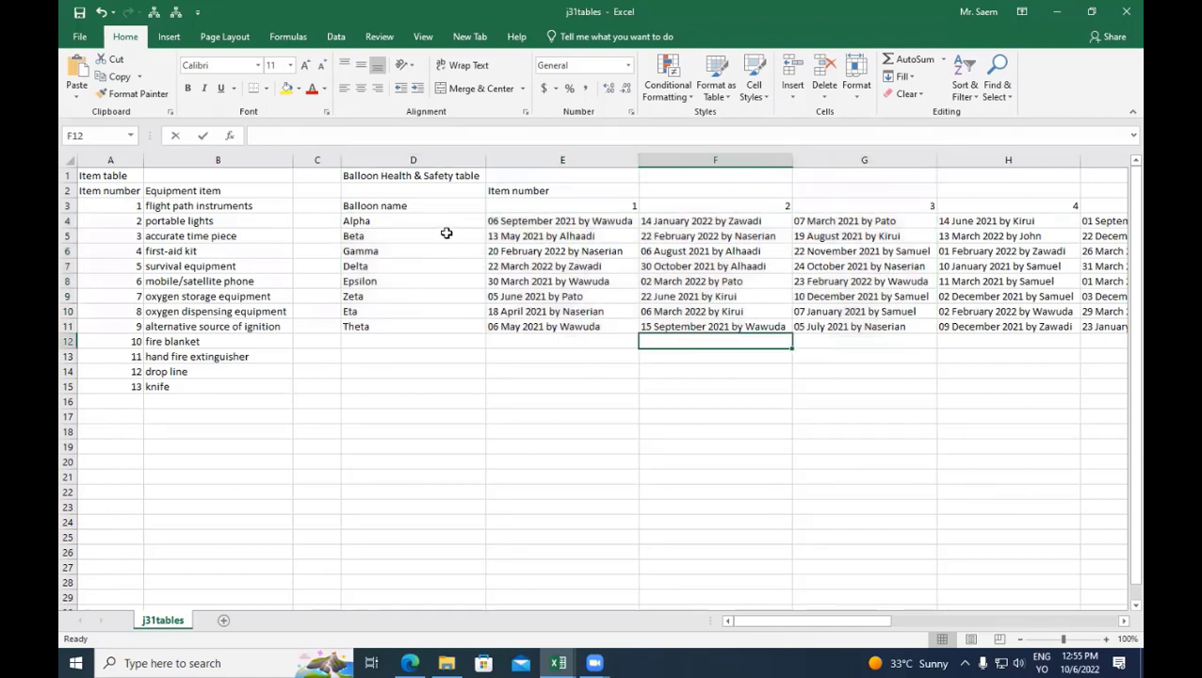
Return to j31balloon and review the item number in B4 against the B4+1 column index in B7
left_click(432, 584)
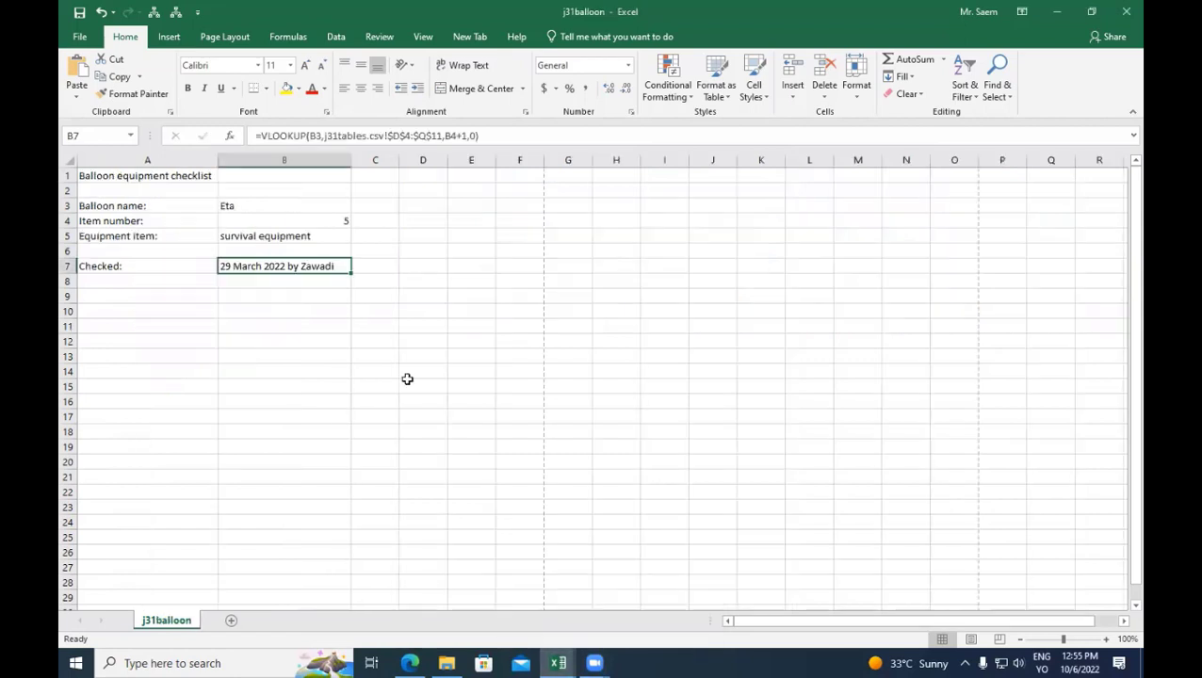
left_click(303, 222)
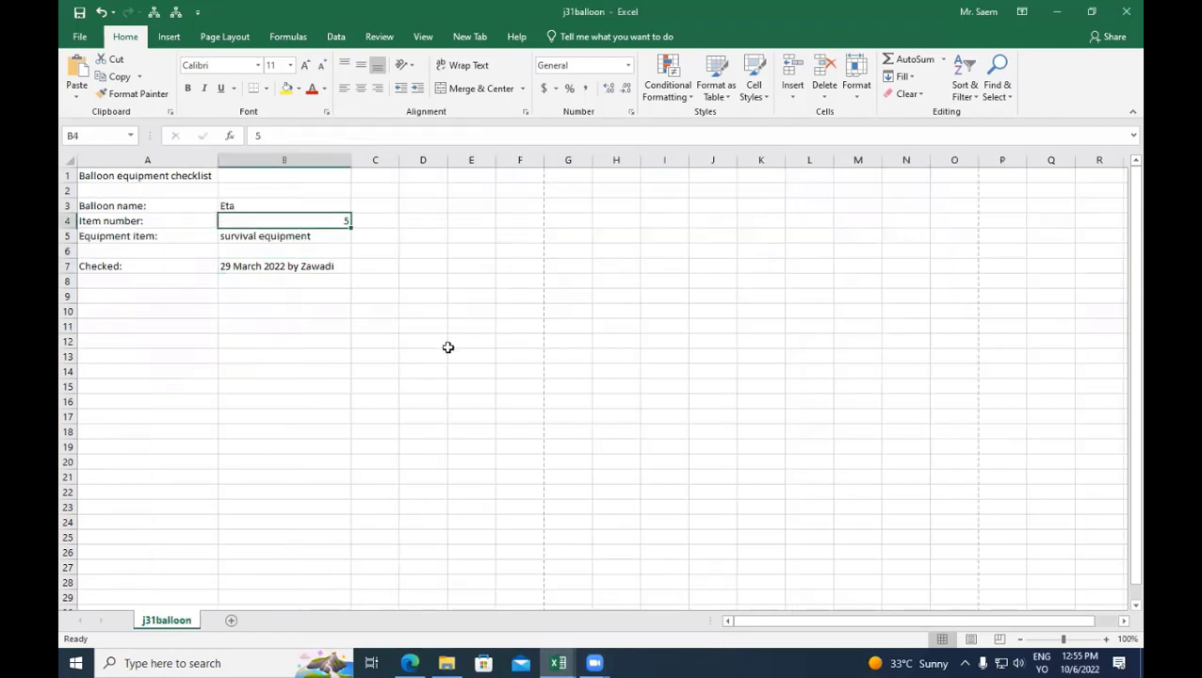
left_click(322, 267)
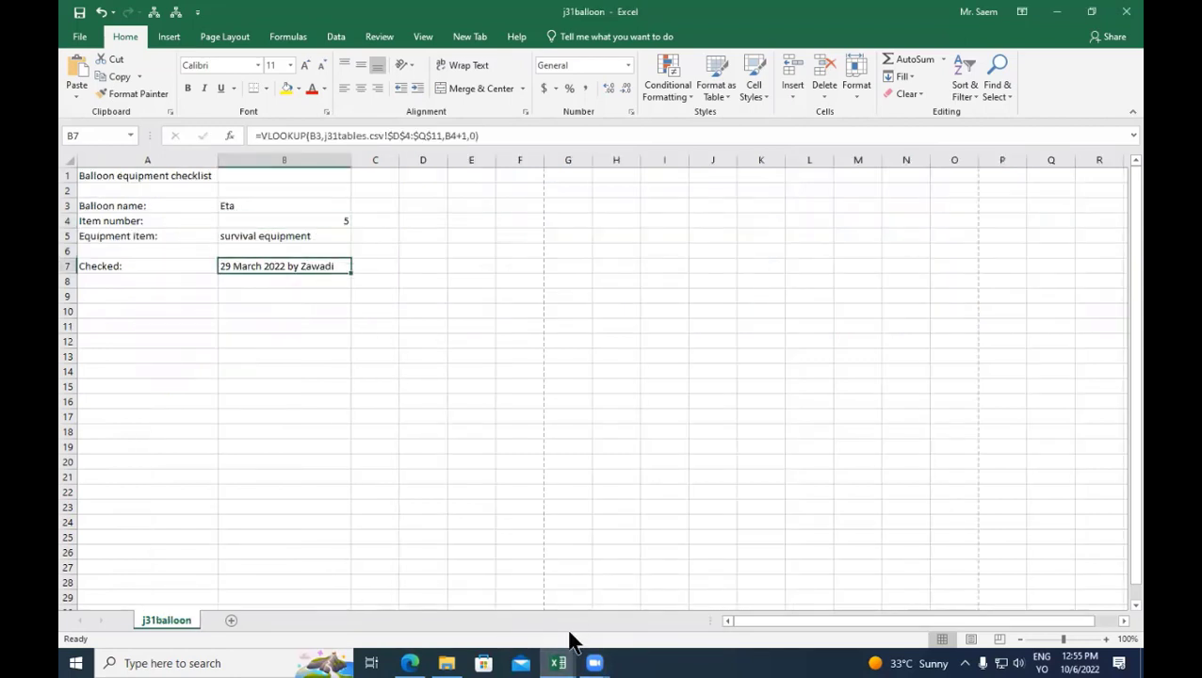
In j31tables, compare the check-record columns for items 1 to 3 with the balloon name column that begins the lookup range
mouse_move(559, 662)
left_click(676, 608)
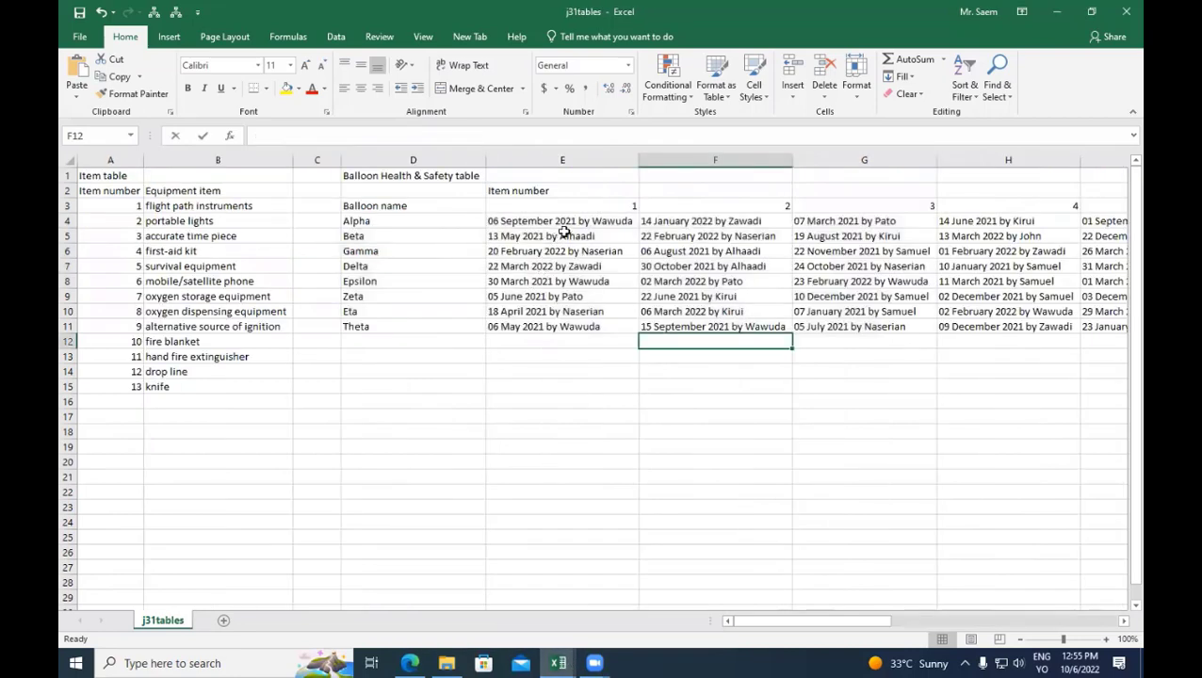
left_click_drag(584, 223, 593, 311)
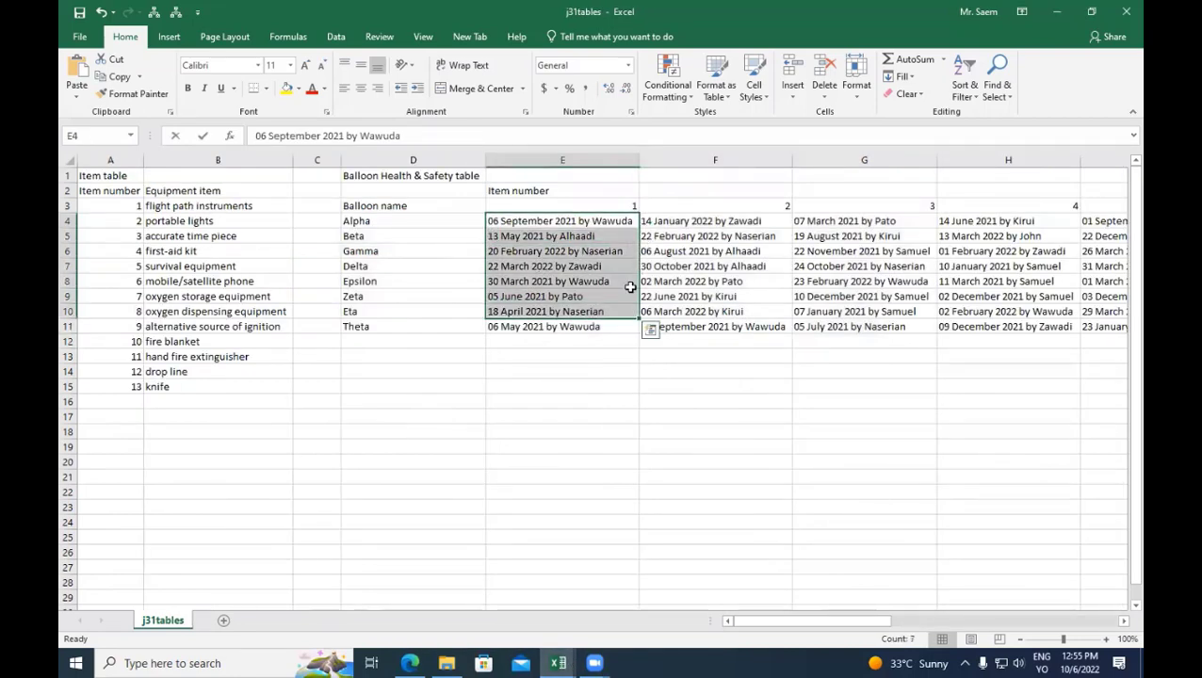
left_click(598, 207)
left_click_drag(598, 226, 602, 326)
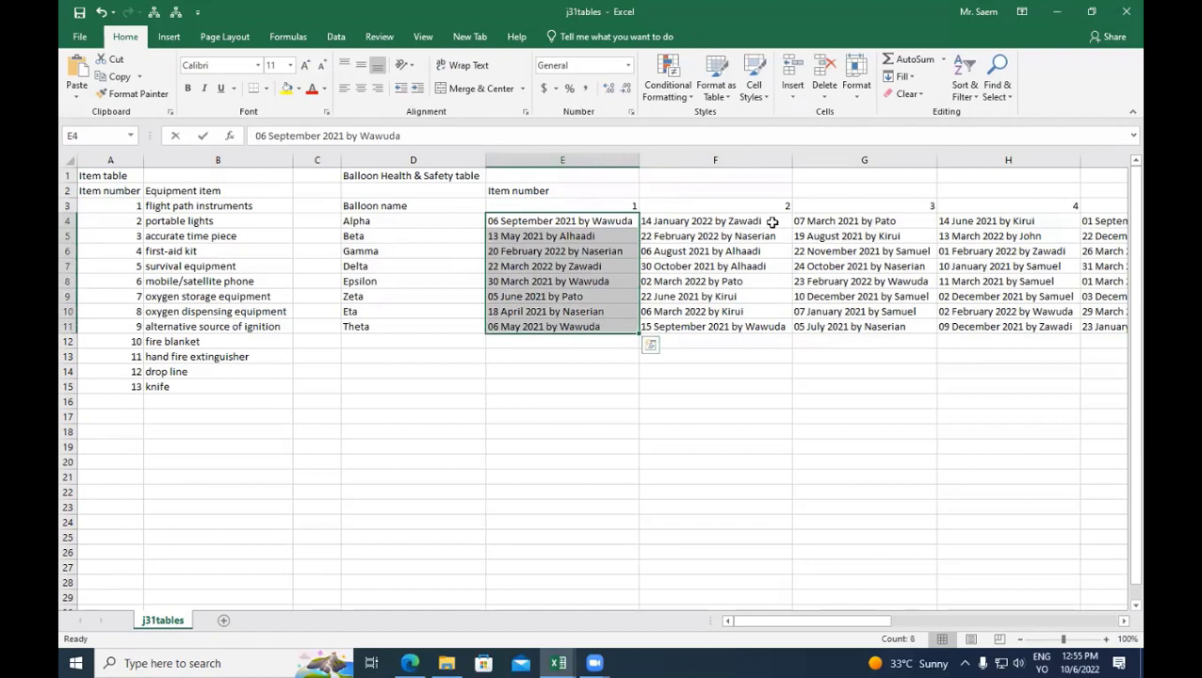
left_click_drag(771, 222, 772, 327)
left_click_drag(888, 223, 886, 327)
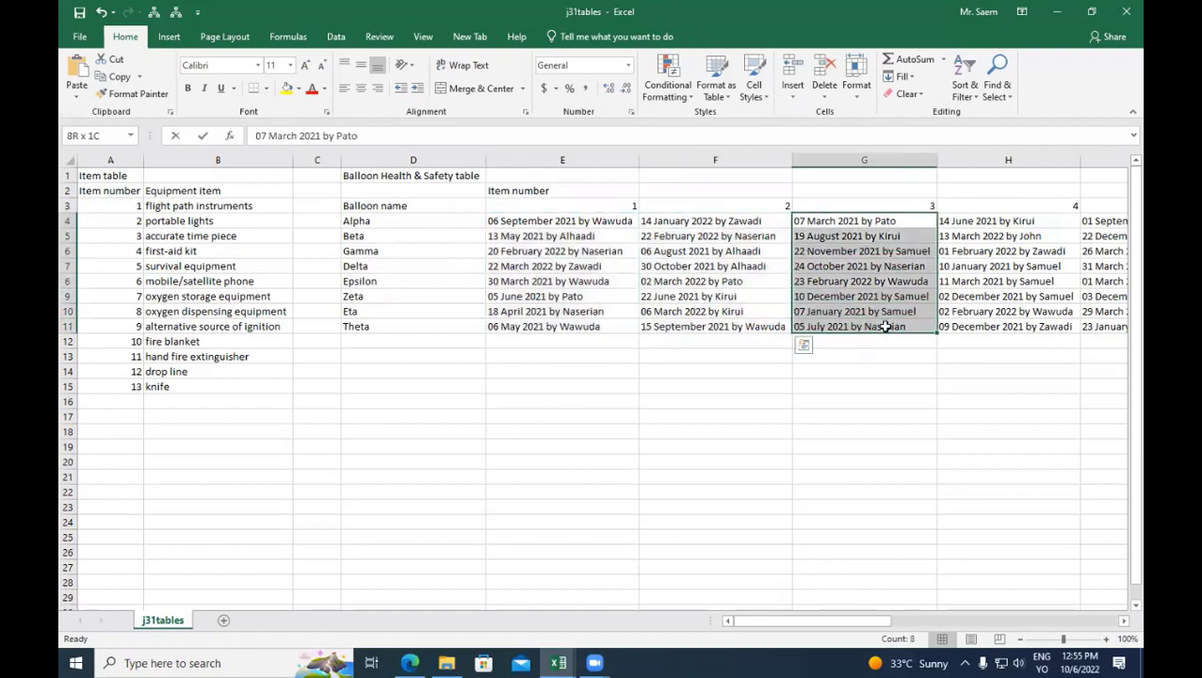
left_click_drag(406, 220, 421, 328)
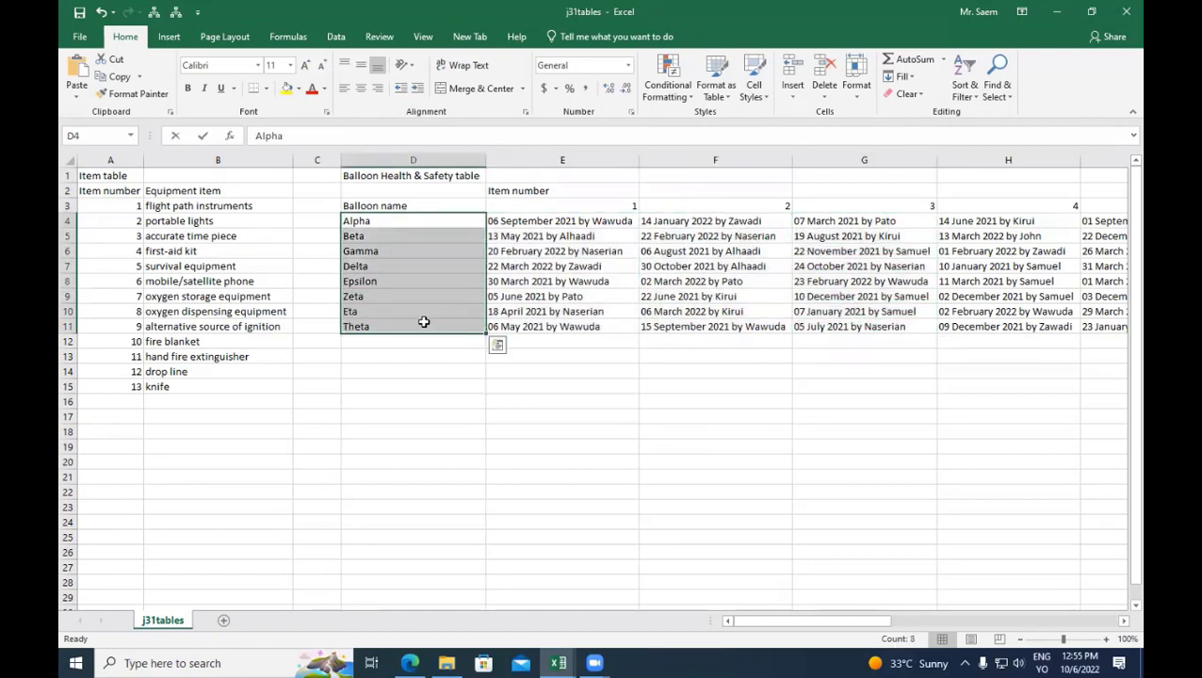
left_click(525, 325)
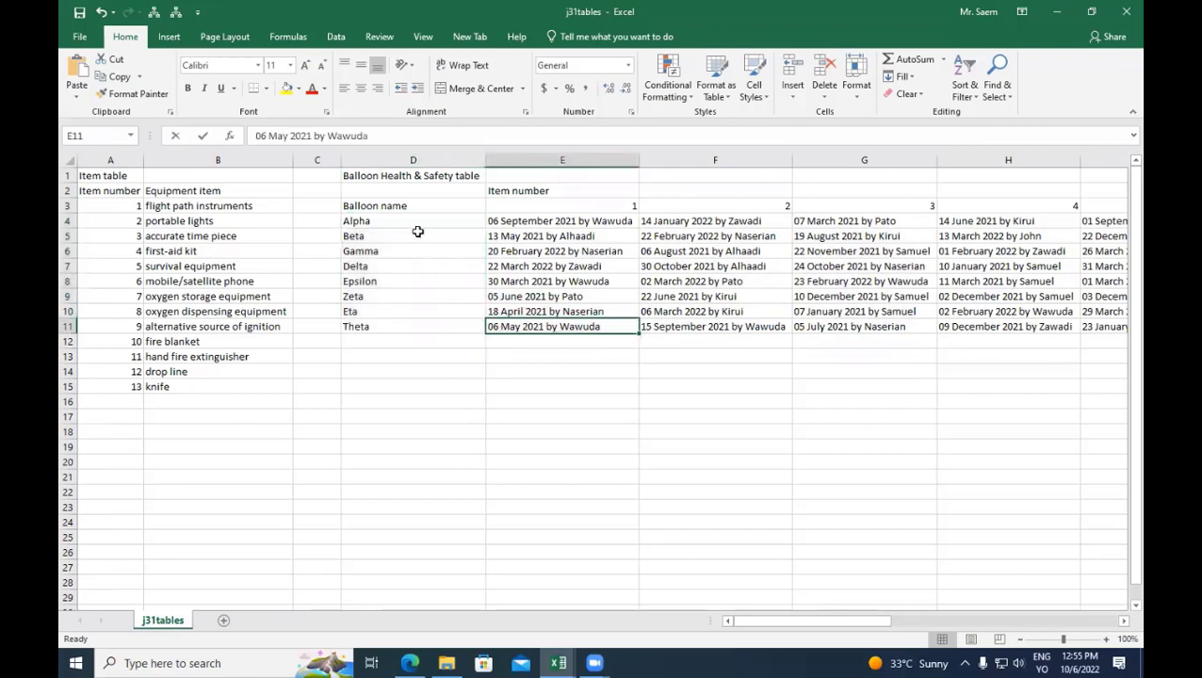
left_click_drag(414, 222, 946, 343)
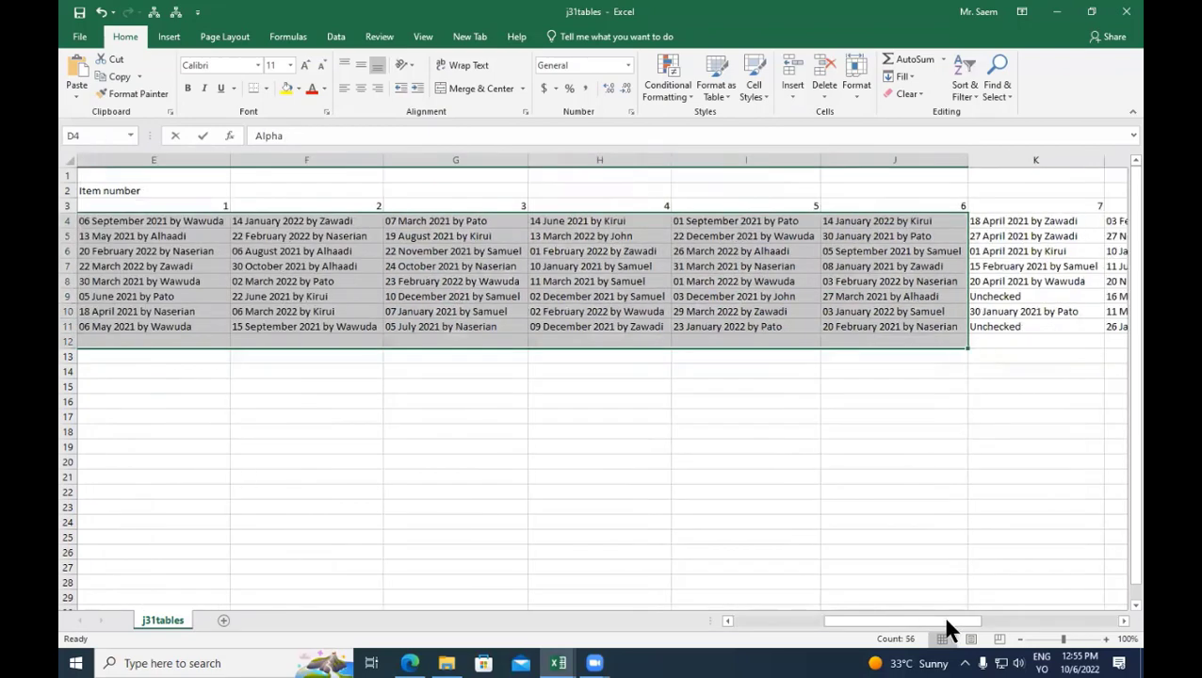
left_click_drag(945, 630, 796, 639)
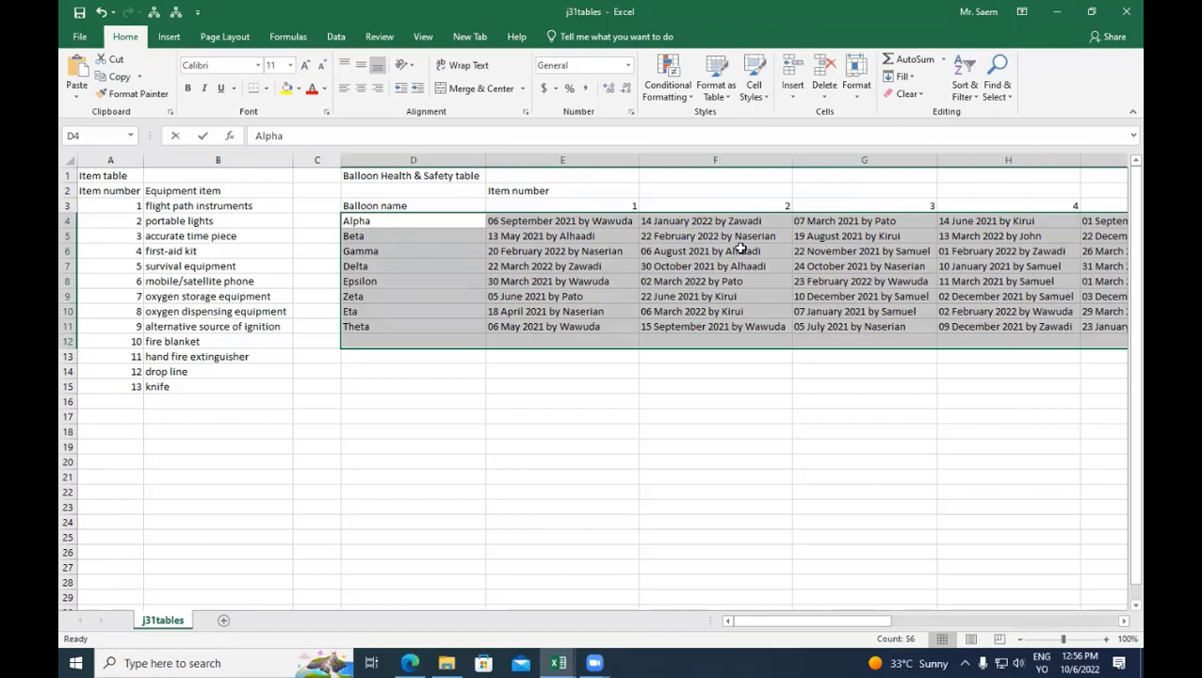
Examine how the balloon name column shifts each item's column position by one within the j31tables lookup range
left_click(451, 403)
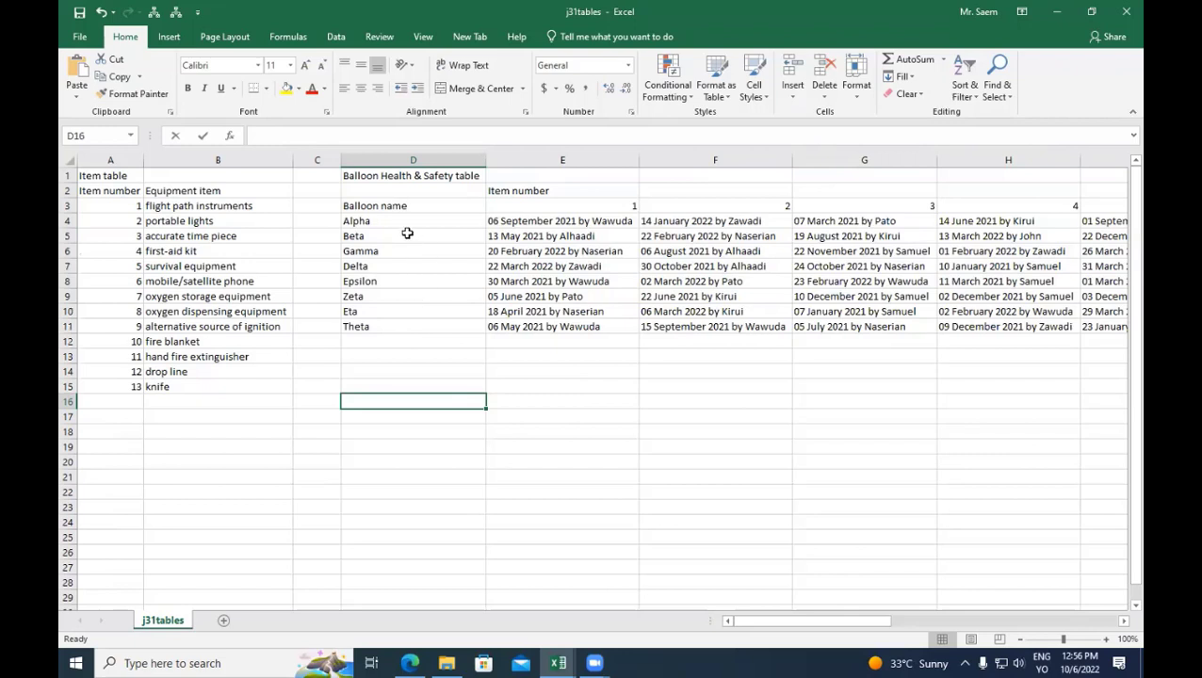
left_click_drag(401, 223, 1036, 324)
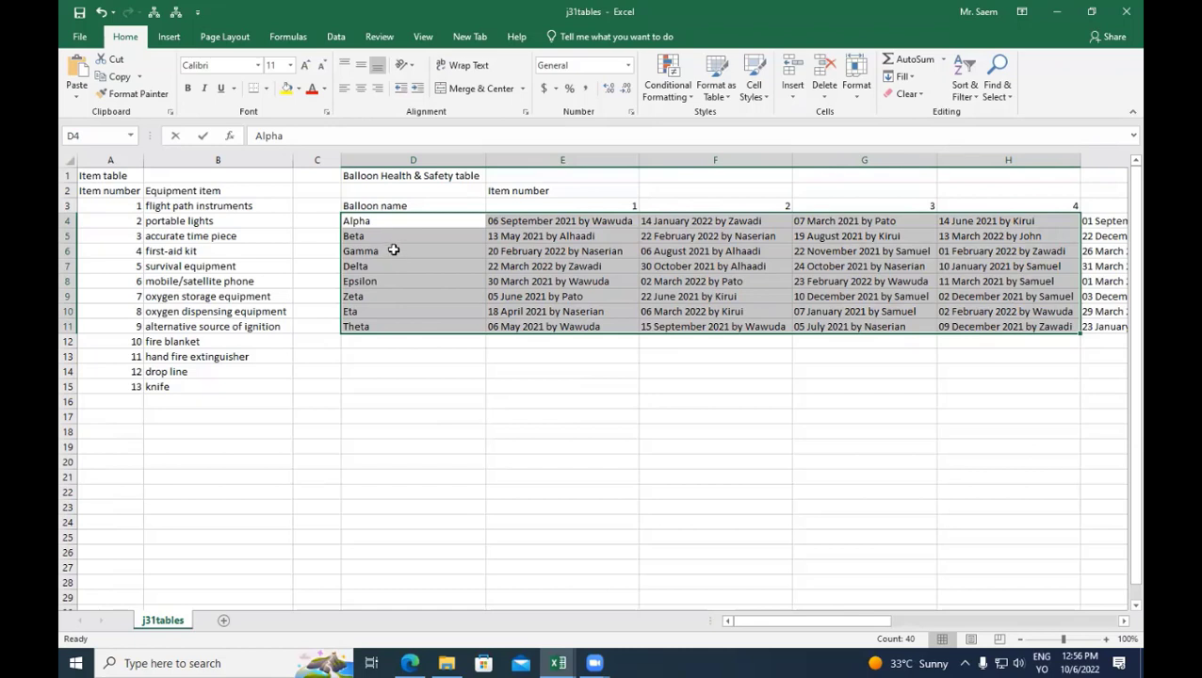
left_click_drag(389, 223, 390, 327)
left_click(391, 339)
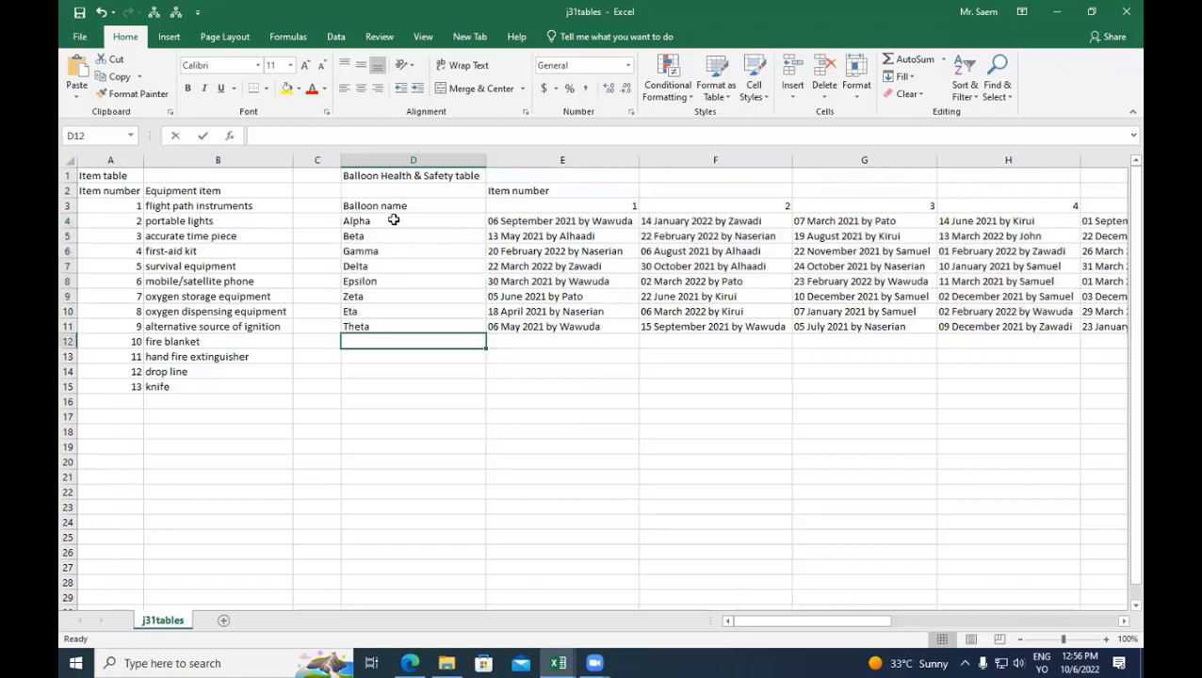
left_click_drag(389, 223, 411, 327)
left_click_drag(537, 223, 537, 326)
left_click_drag(408, 219, 414, 327)
left_click_drag(688, 222, 690, 326)
left_click_drag(415, 227, 434, 323)
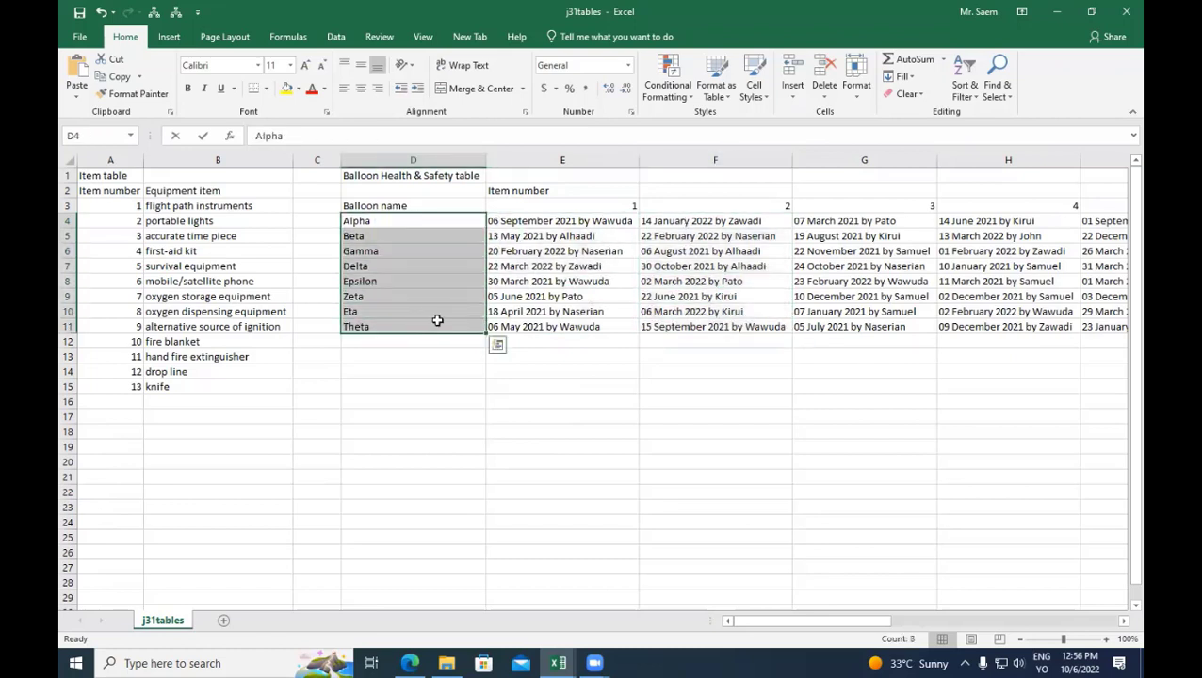
left_click_drag(882, 223, 871, 312)
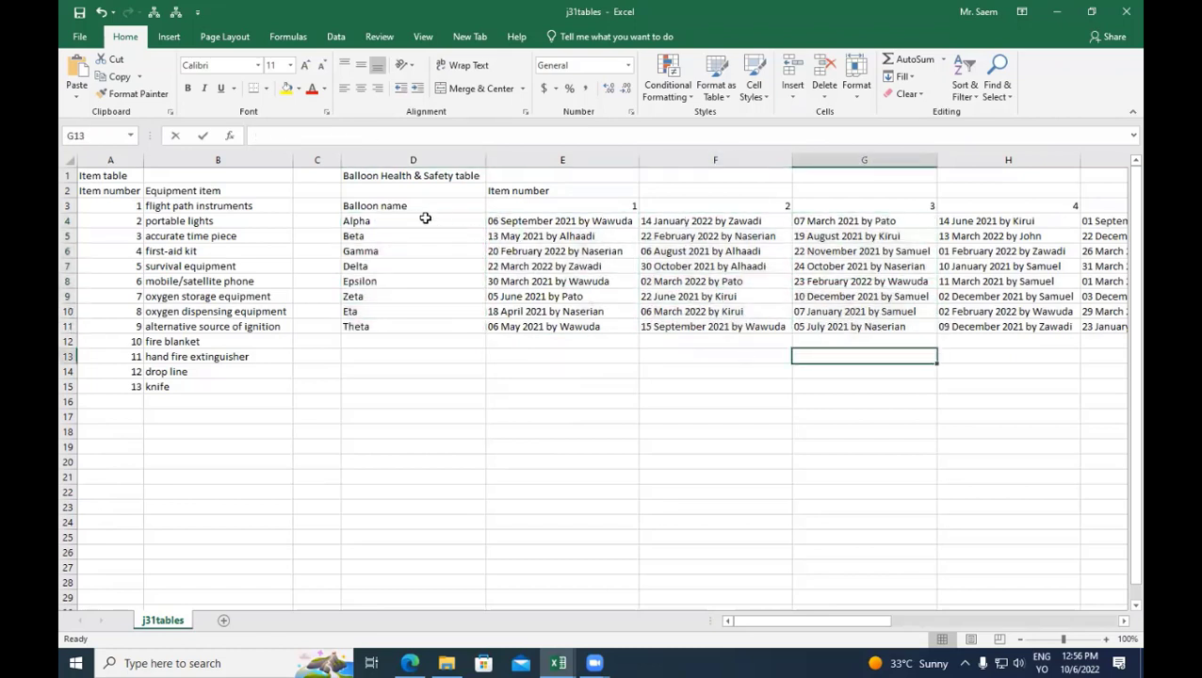
left_click_drag(424, 218, 1026, 328)
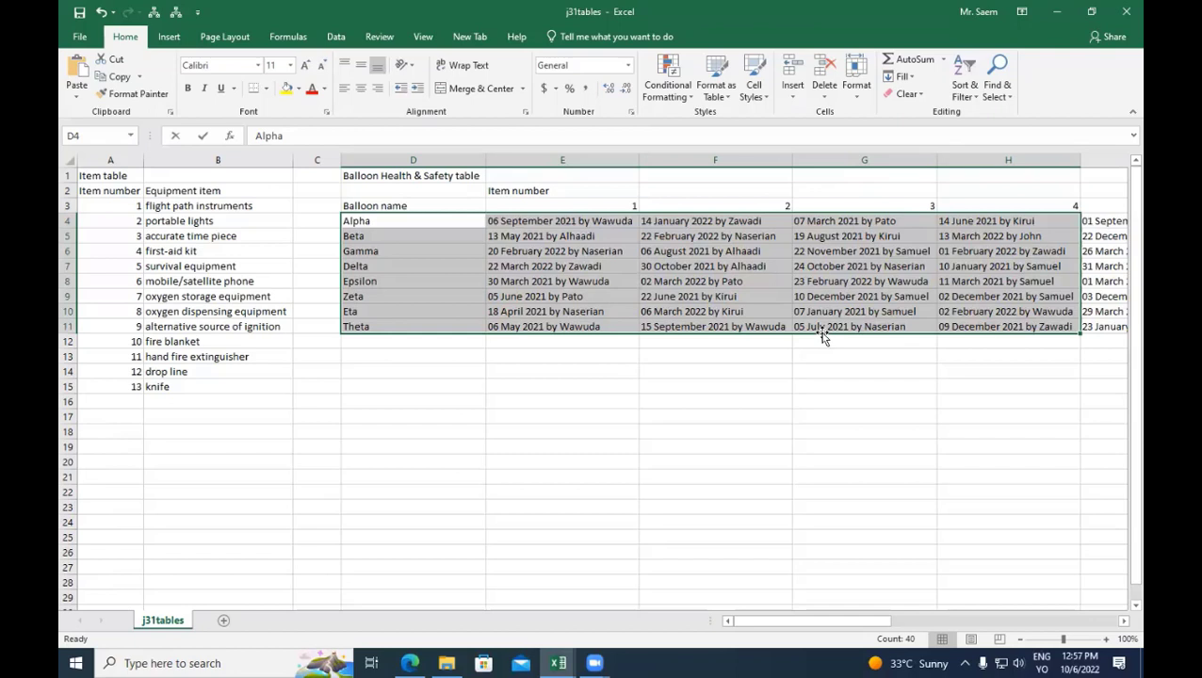
Switch back to j31balloon and set the item number in B4 to 2
left_click(557, 663)
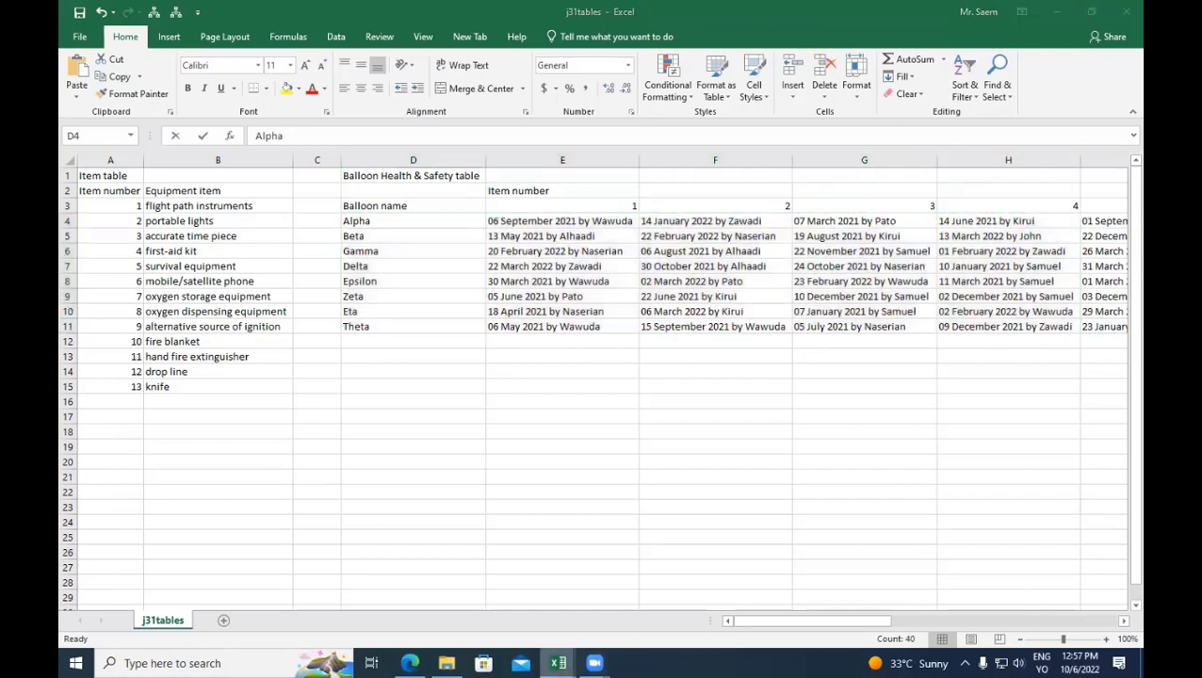
left_click(461, 606)
left_click(357, 405)
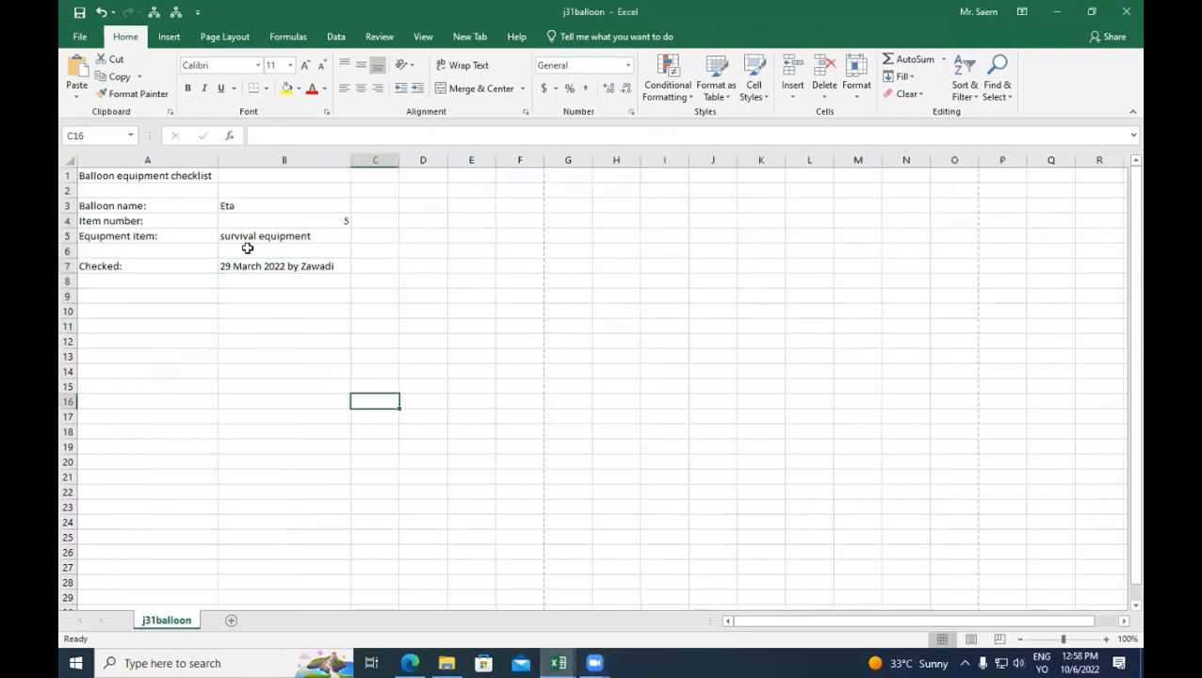
left_click(161, 219)
left_click(290, 221)
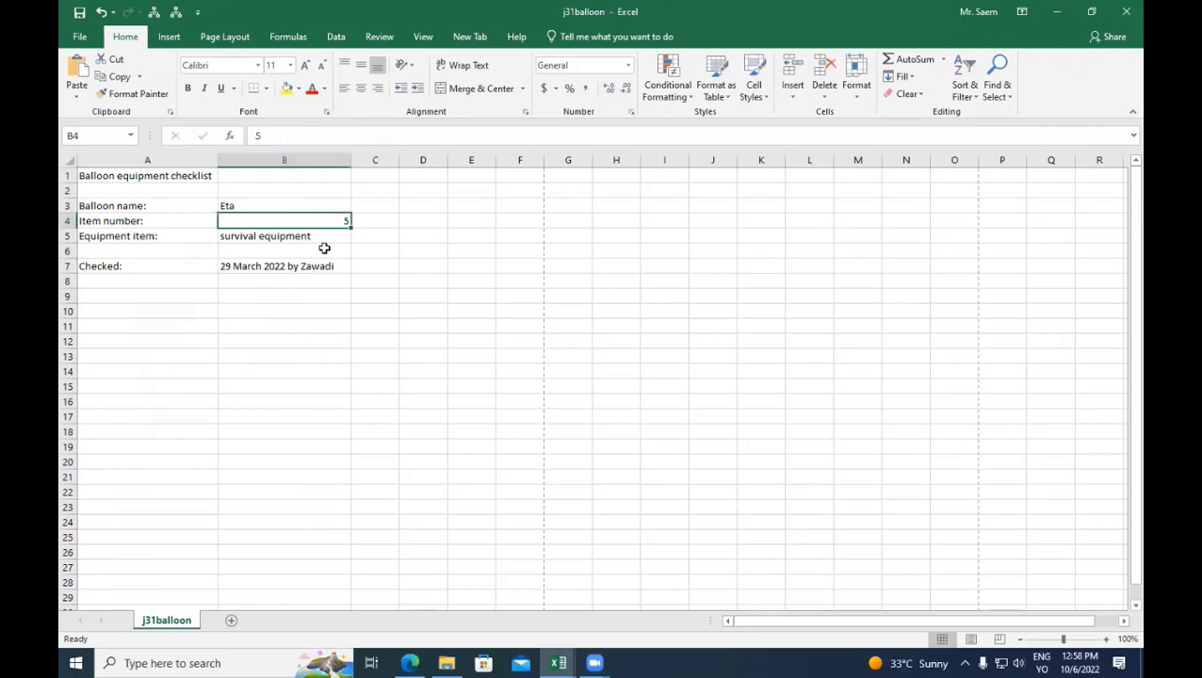
left_click(316, 261)
left_click(315, 224)
left_click(340, 135)
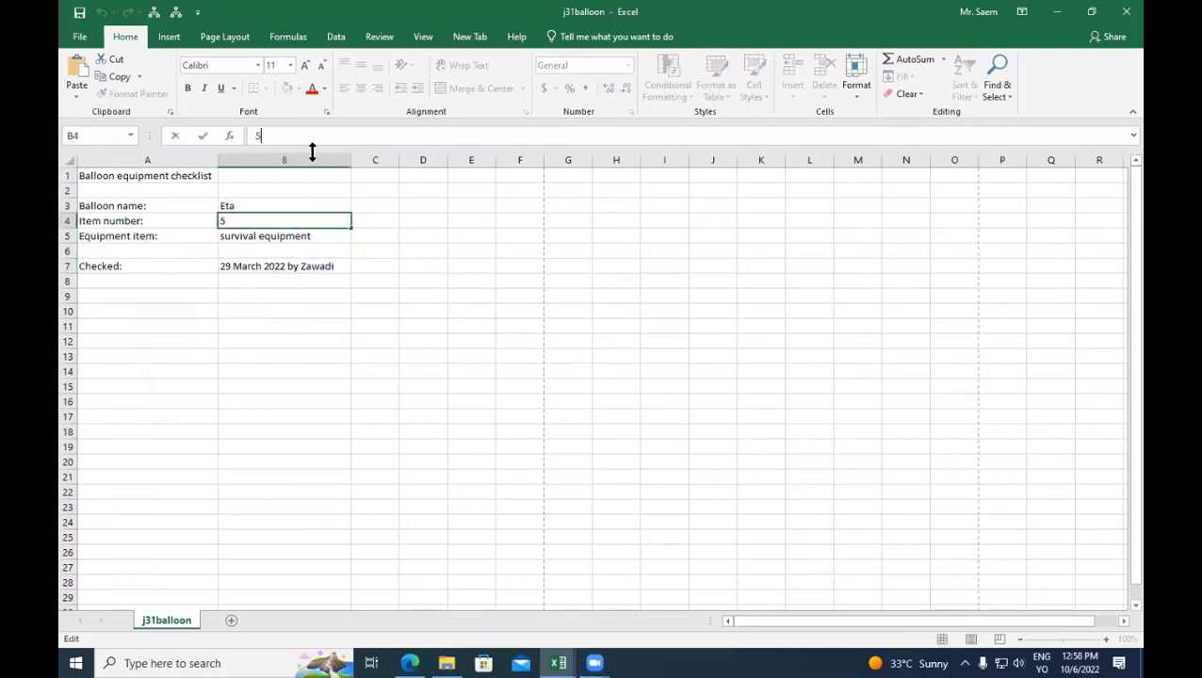
key("BackSpace")
type("2")
key("Return")
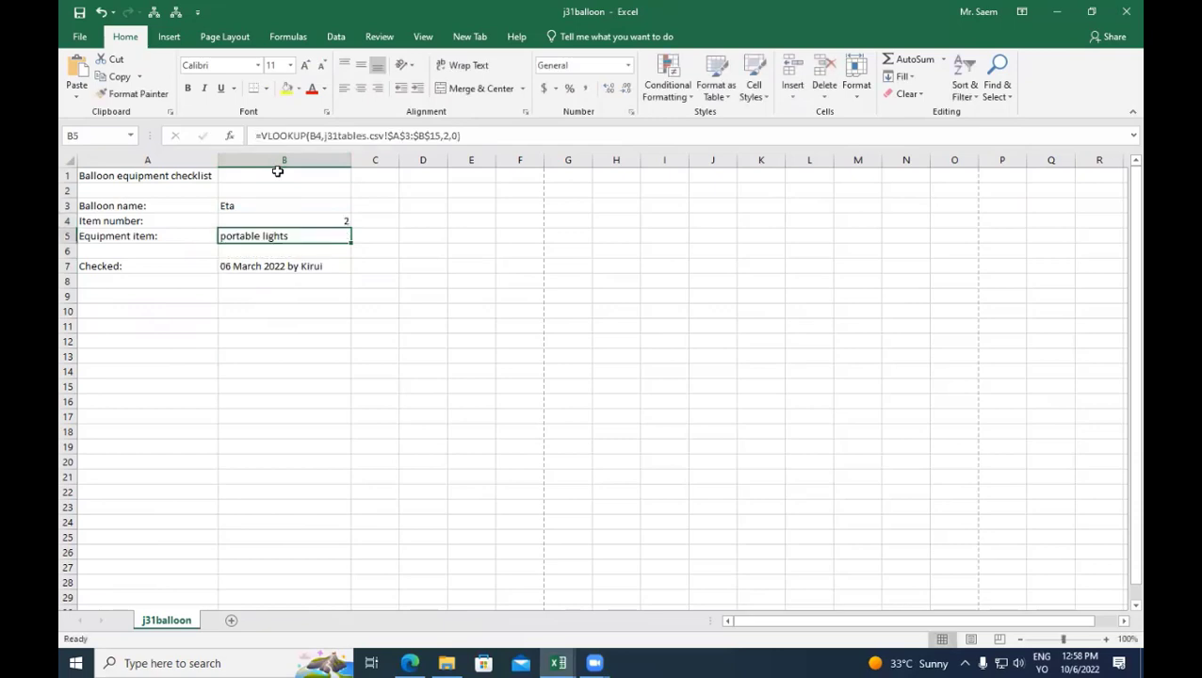
Review the B7 result for item 2 in j31balloon and return to the check records in j31tables
left_click(278, 271)
left_click(306, 221)
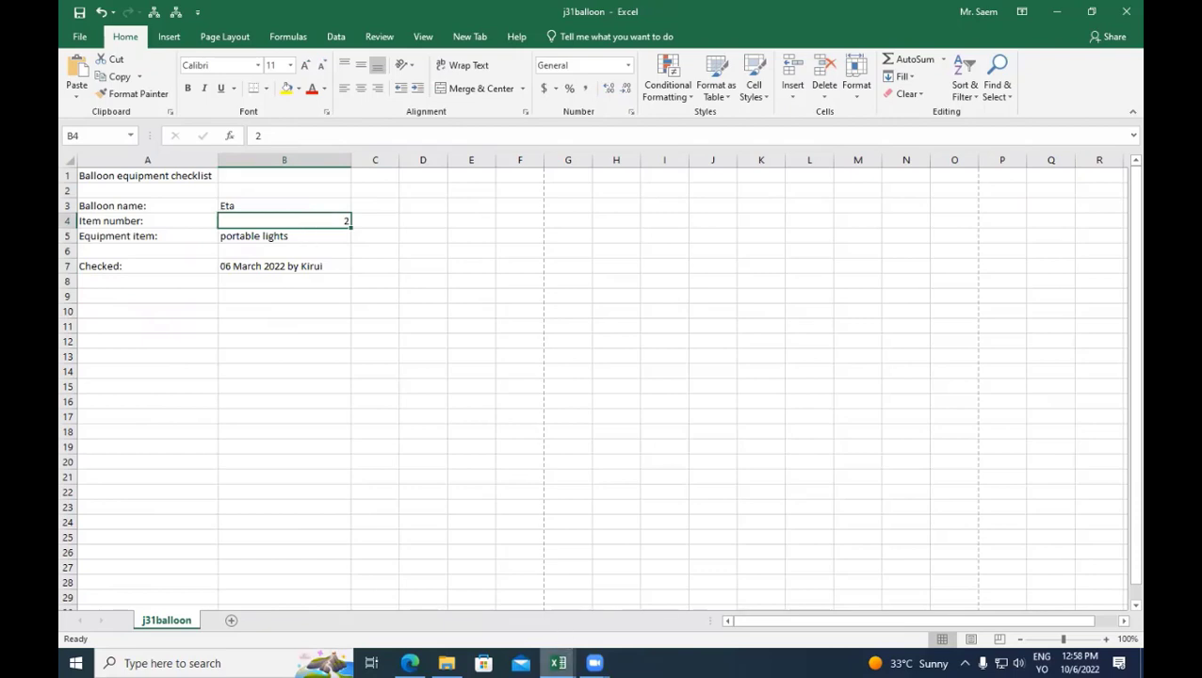
mouse_move(557, 663)
left_click(630, 614)
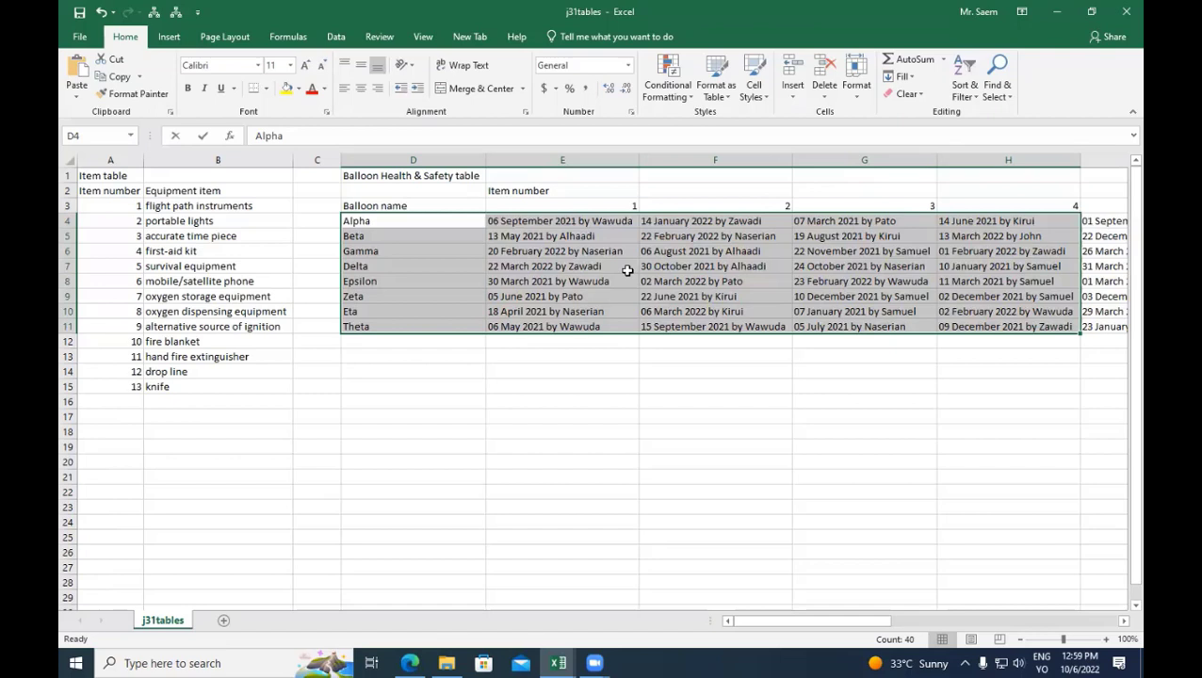
left_click(535, 420)
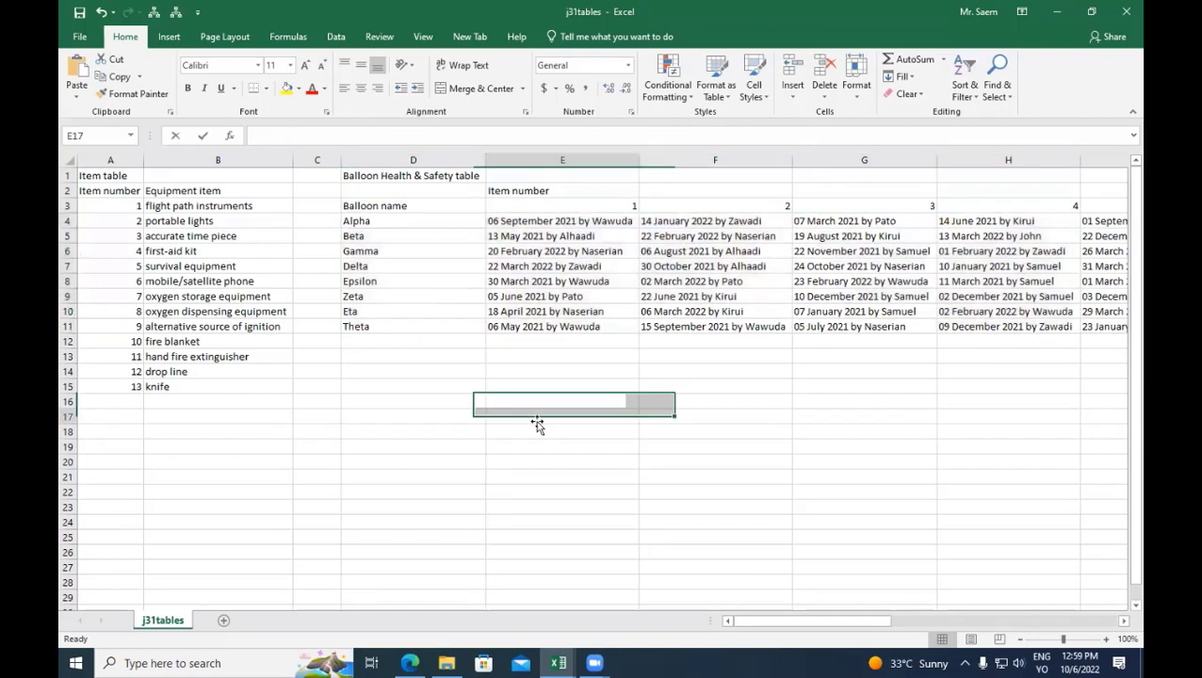
left_click(81, 38)
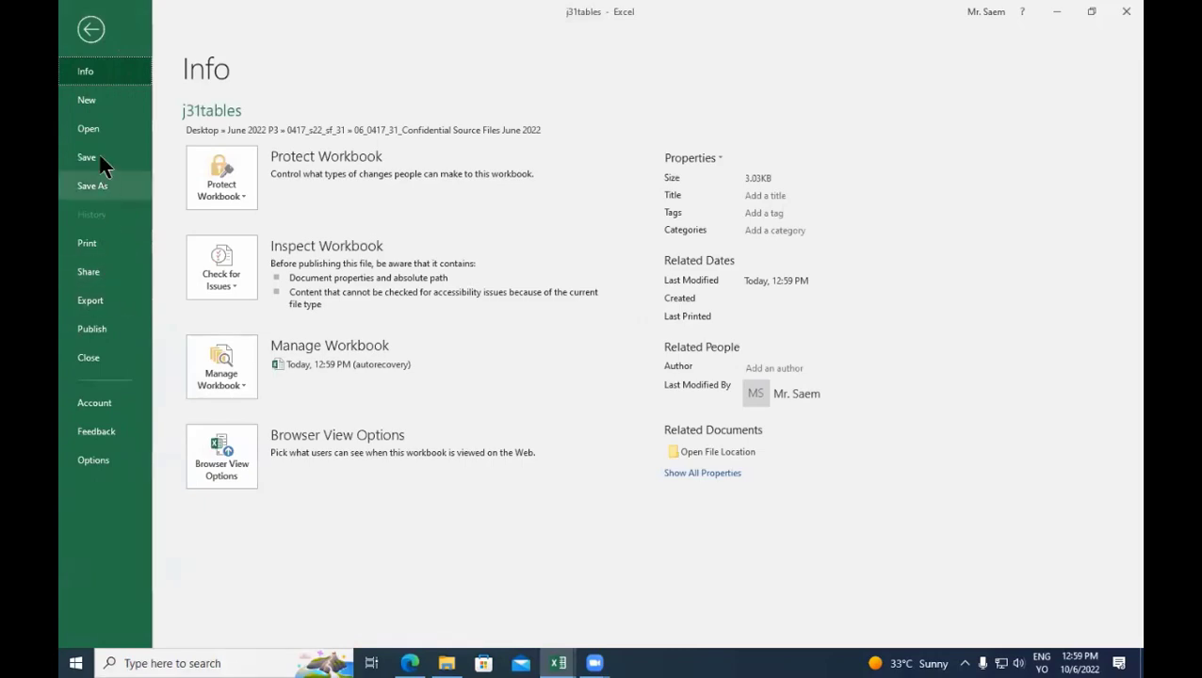
left_click(91, 31)
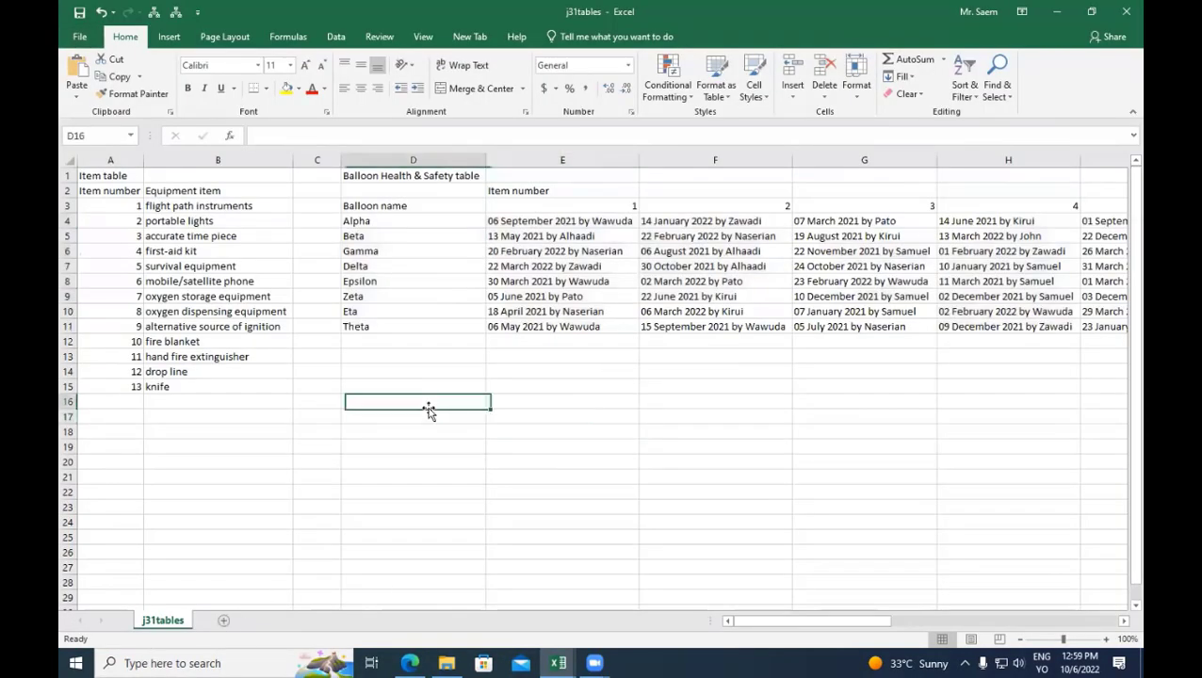
Copy the balloon names Alpha to Theta from j31tables into a new sheet starting at A3 and widen column A
left_click_drag(383, 225, 387, 326)
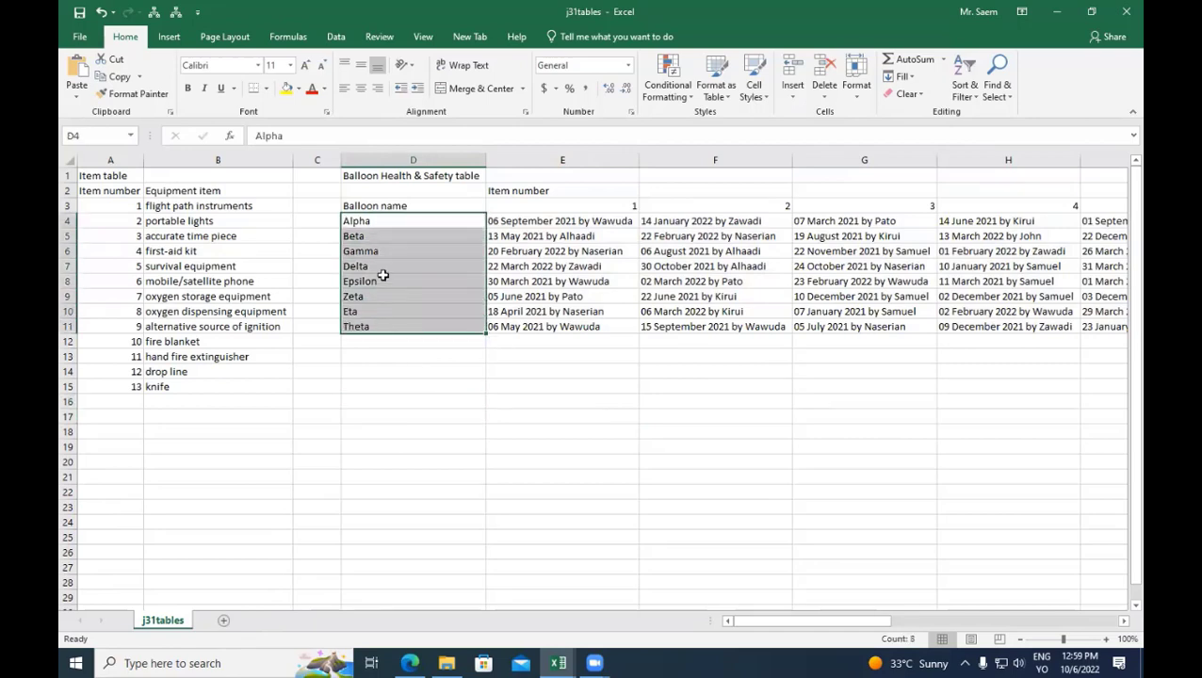
right_click(383, 279)
left_click(411, 298)
left_click(223, 622)
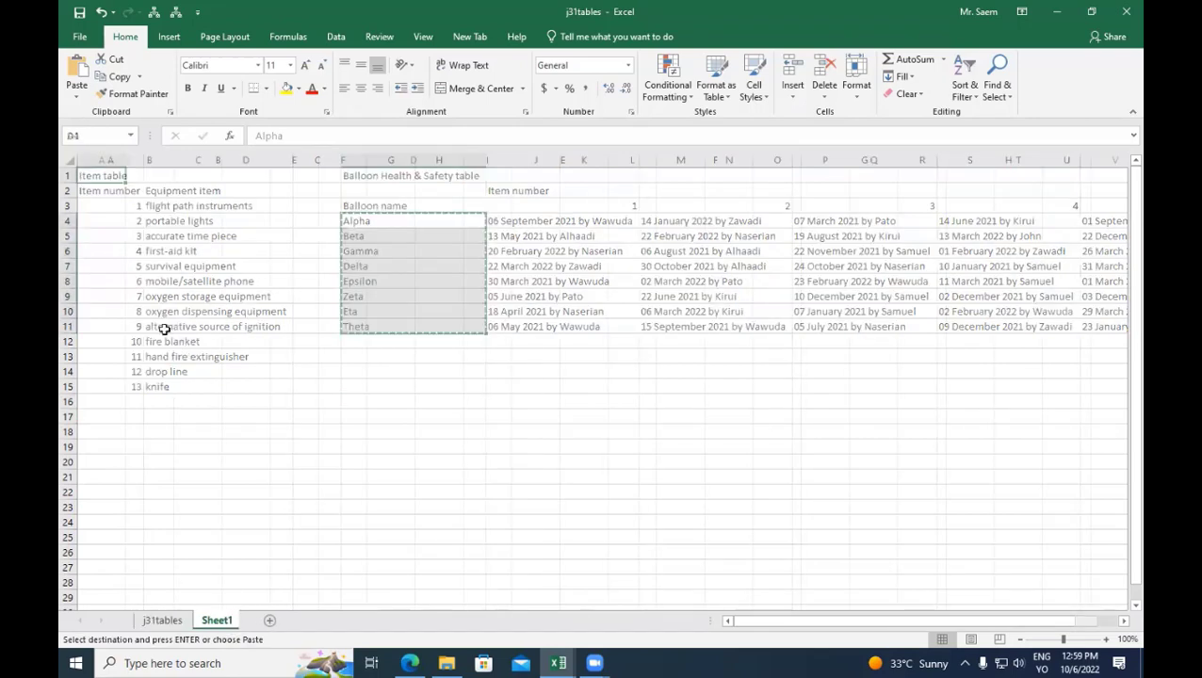
right_click(113, 201)
left_click(145, 267)
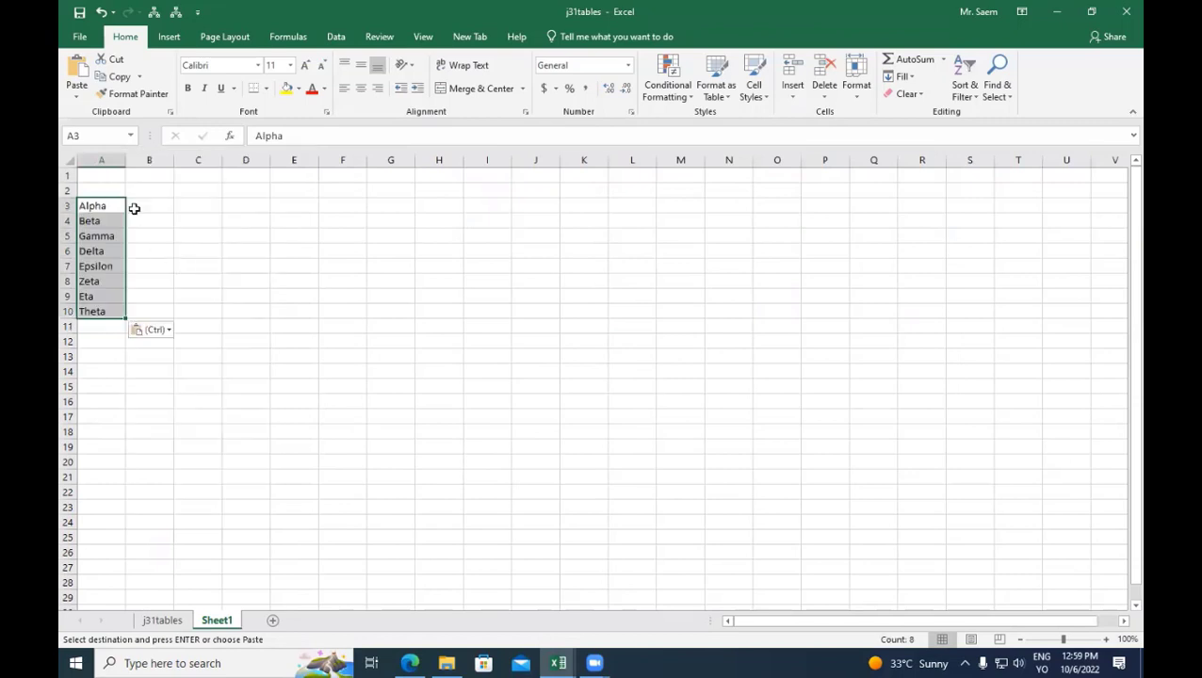
left_click_drag(125, 159, 147, 160)
left_click(182, 237)
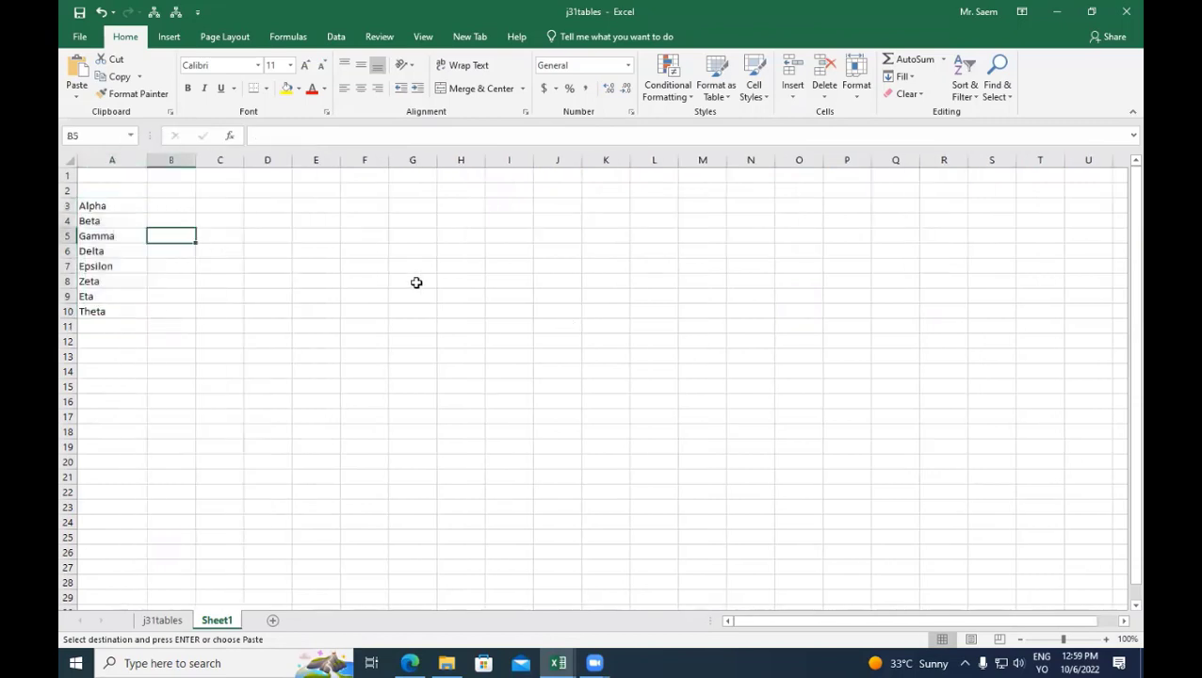
left_click(224, 219)
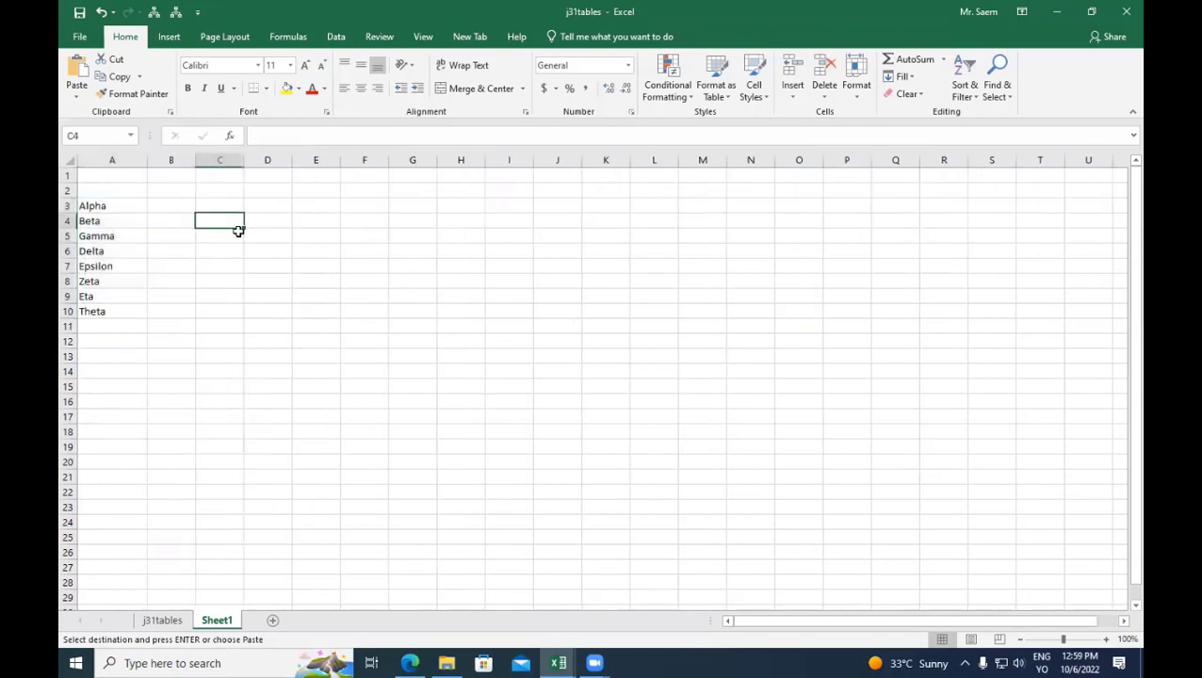
Copy the balloon names together with their item 1 check records, D4:E11, from j31tables
left_click(162, 621)
left_click(487, 340)
left_click(332, 418)
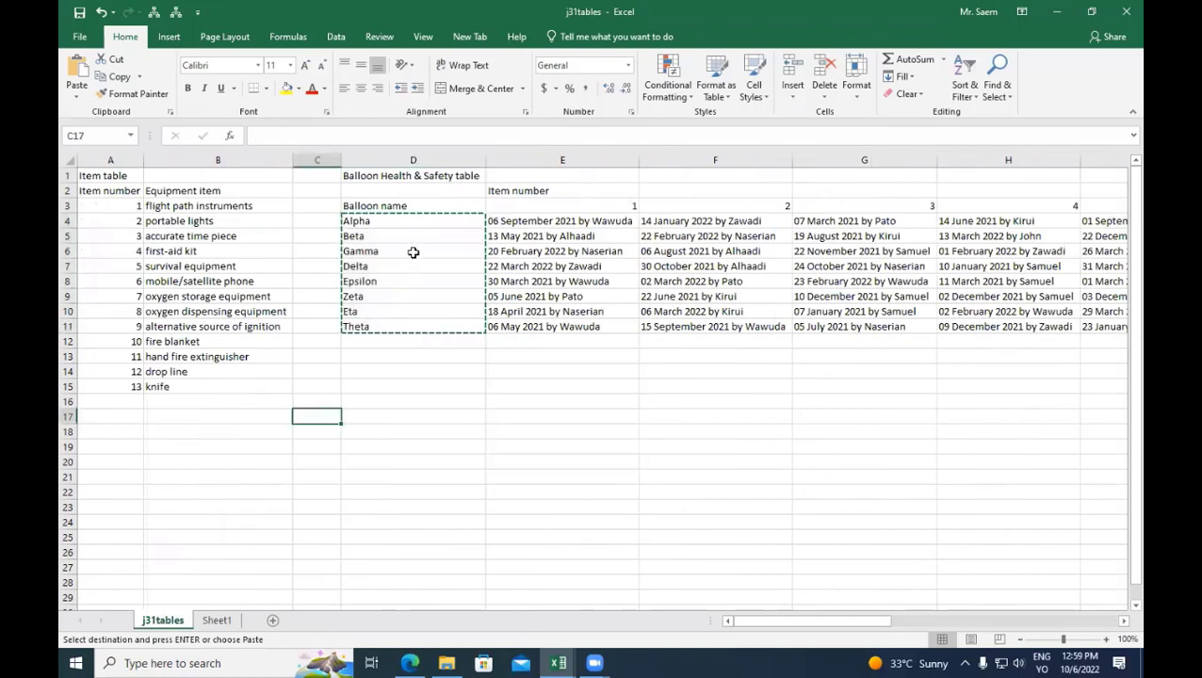
left_click_drag(405, 220, 585, 327)
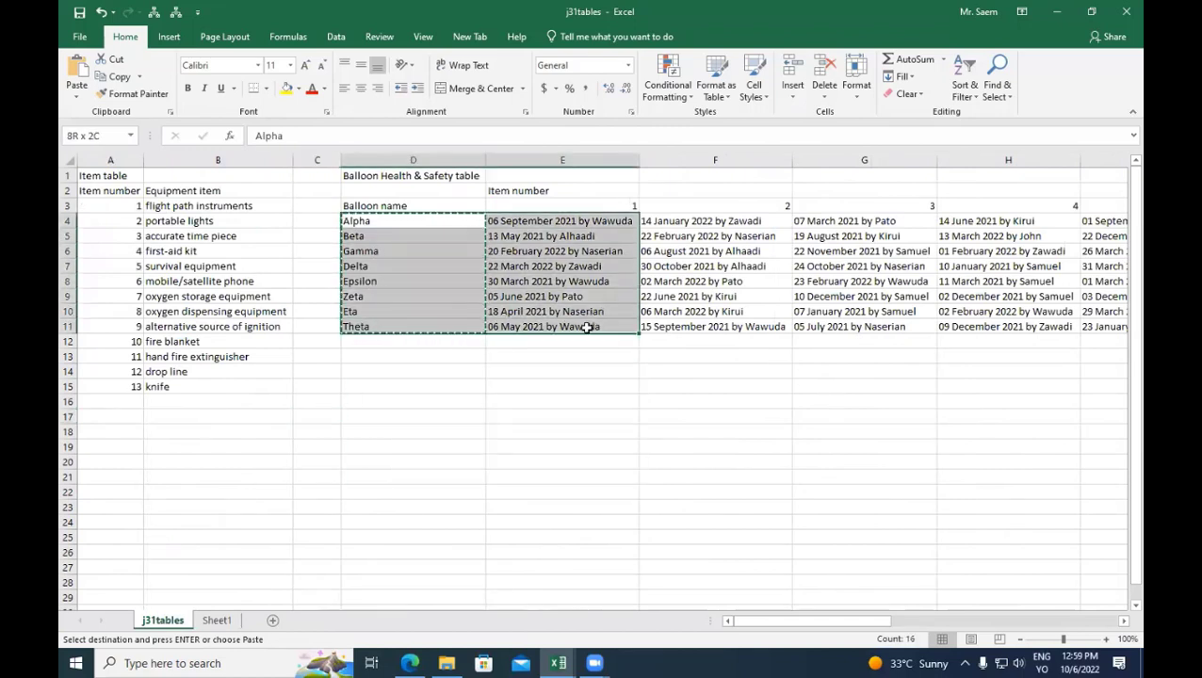
right_click(552, 281)
left_click(570, 301)
right_click(524, 275)
left_click(554, 302)
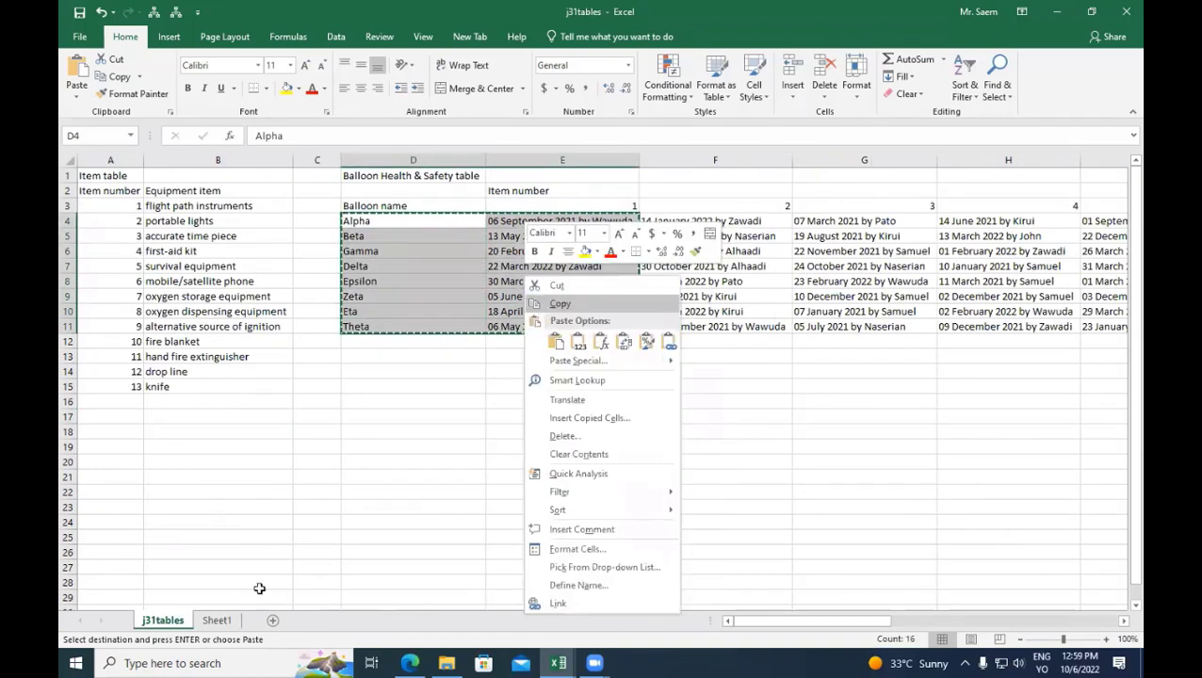
Paste the copied names and check records over A3:B10 in Sheet1 and fit column B to its contents
left_click(216, 621)
left_click_drag(108, 205, 155, 312)
right_click(165, 293)
left_click(193, 356)
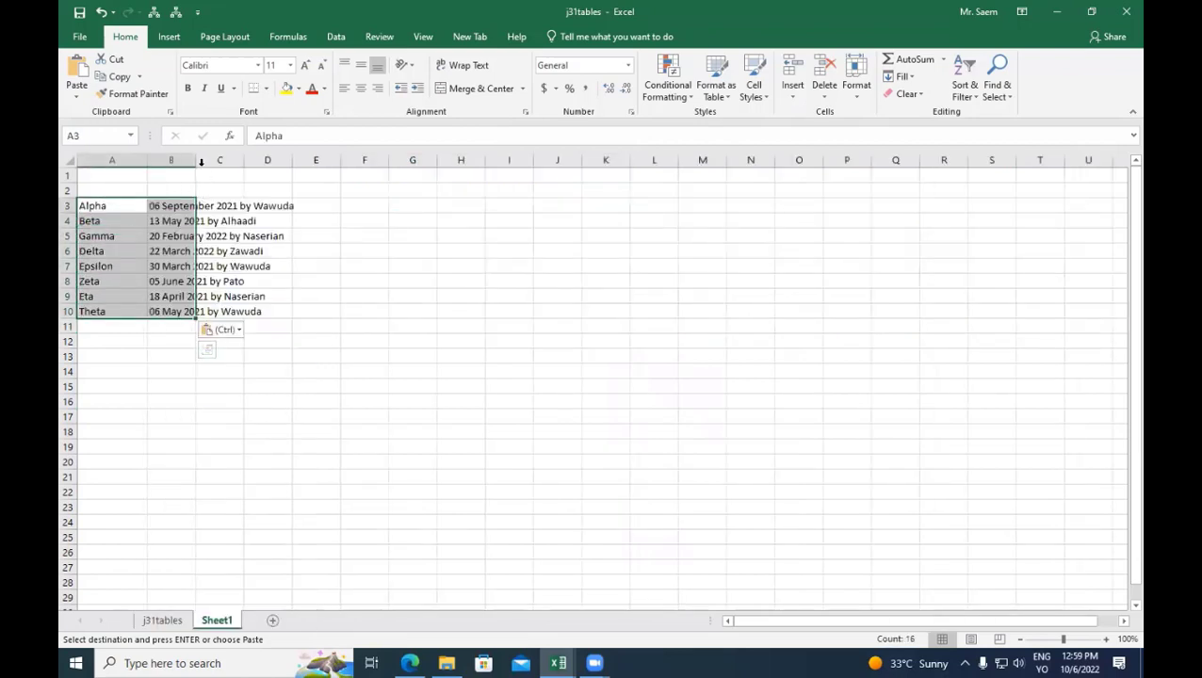
double_click(195, 160)
left_click(390, 221)
Set a data validation rule on D3 in Sheet1 allowing whole numbers between 2 and 12
left_click(391, 207)
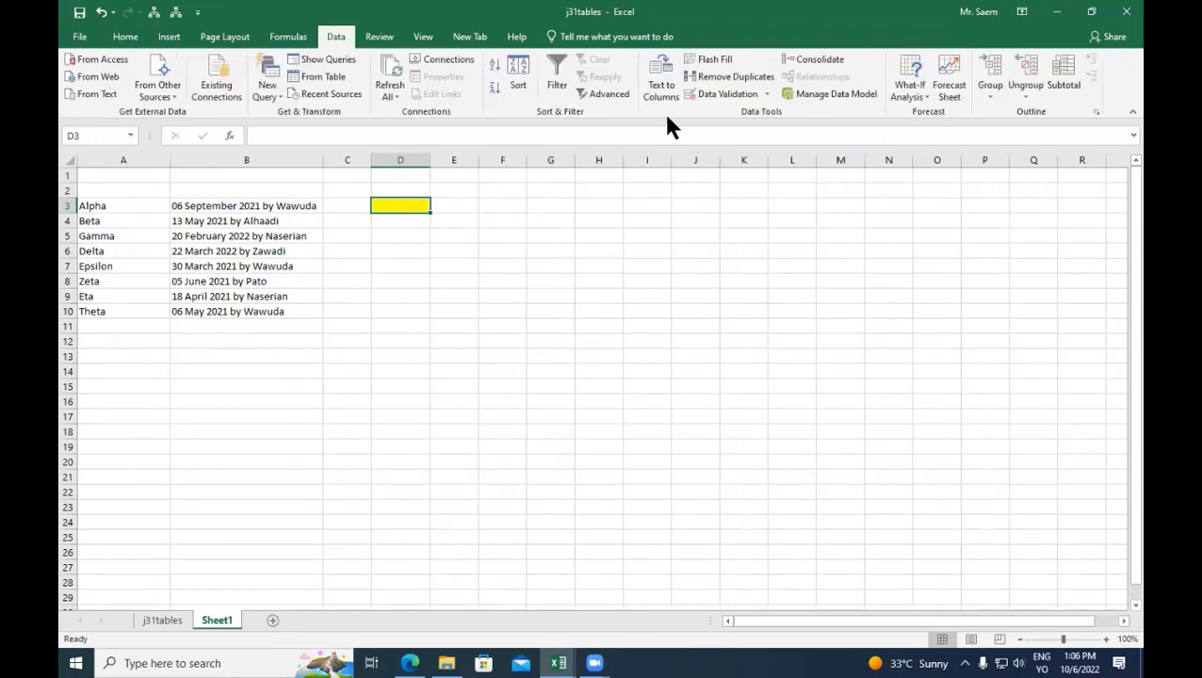
left_click(720, 92)
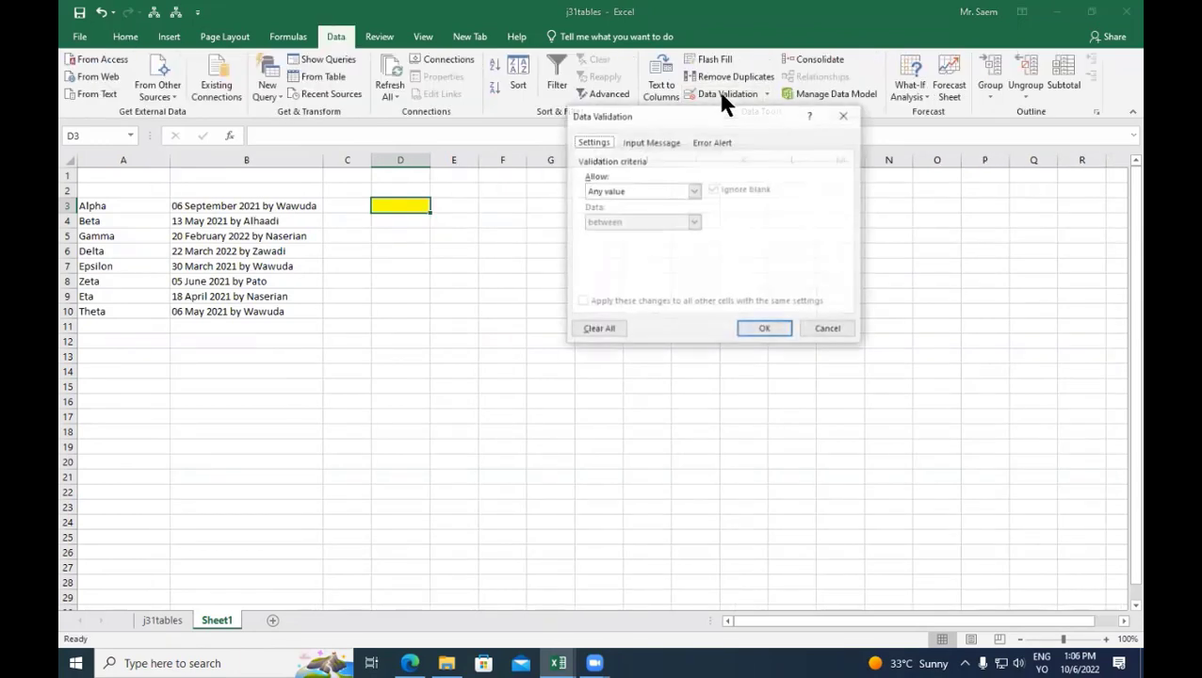
left_click(634, 188)
left_click(630, 214)
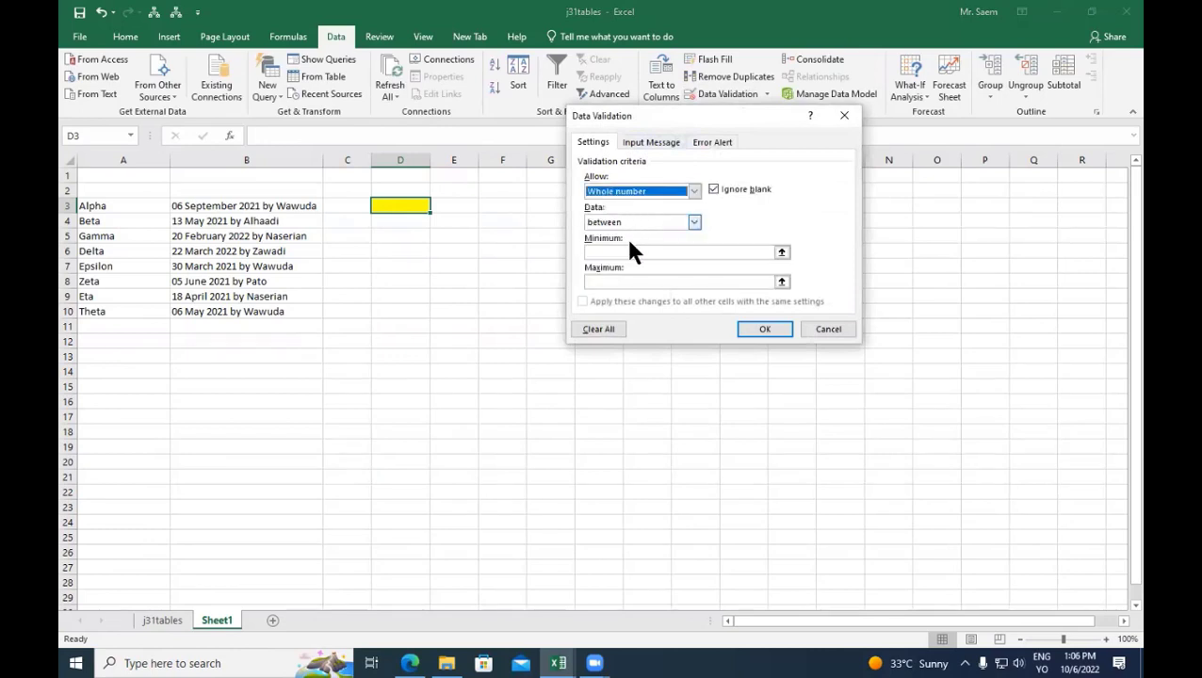
left_click(623, 251)
type("2")
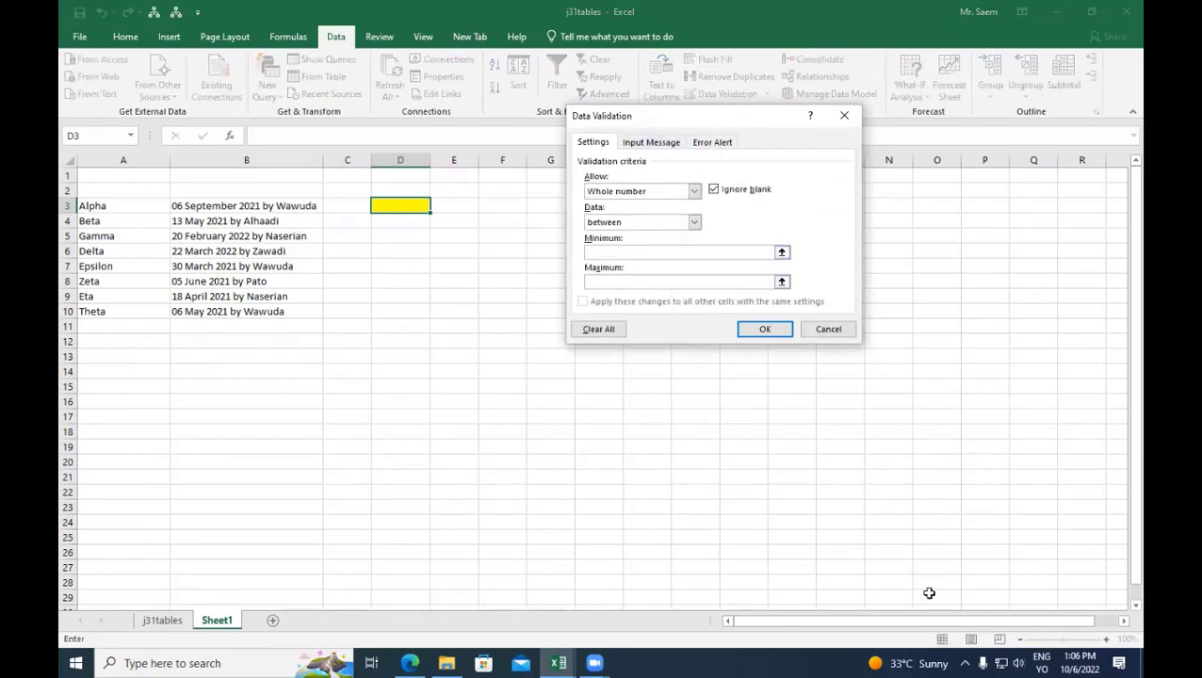
left_click(628, 281)
type("12")
Give the D3 validation an input message titled "Enter no" with the text "Betweeen 2 ad n12"
left_click(650, 143)
left_click(646, 209)
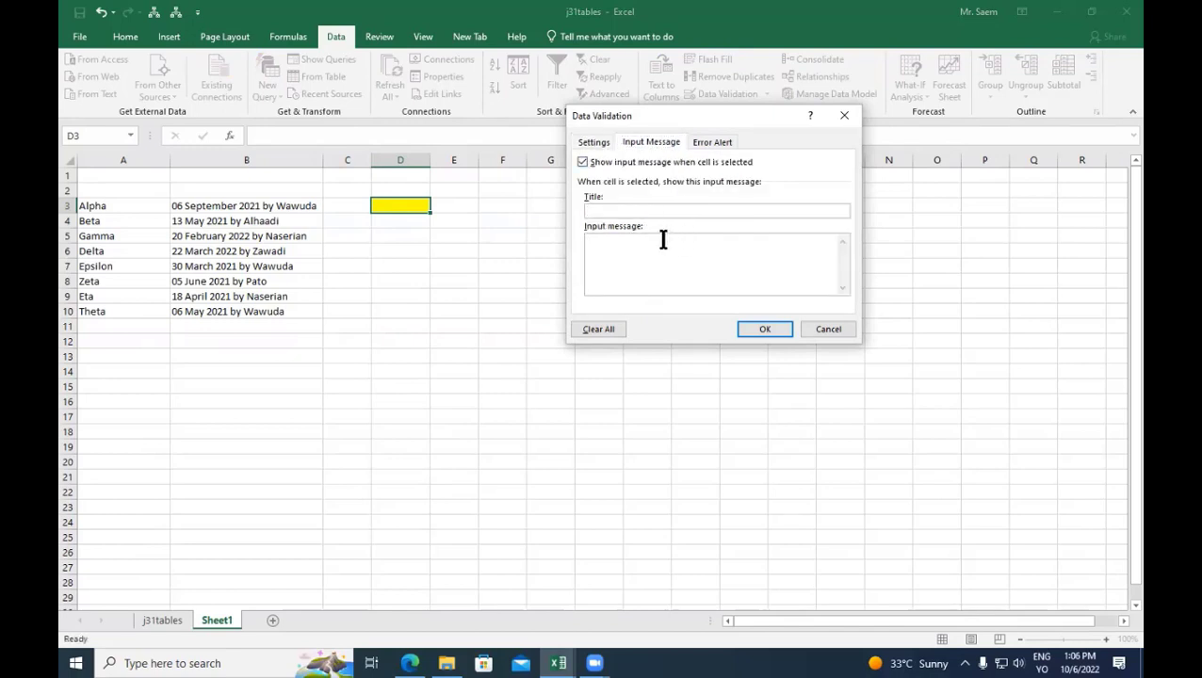
type("Enter no")
type("Betweeen ")
type("2 ad n12")
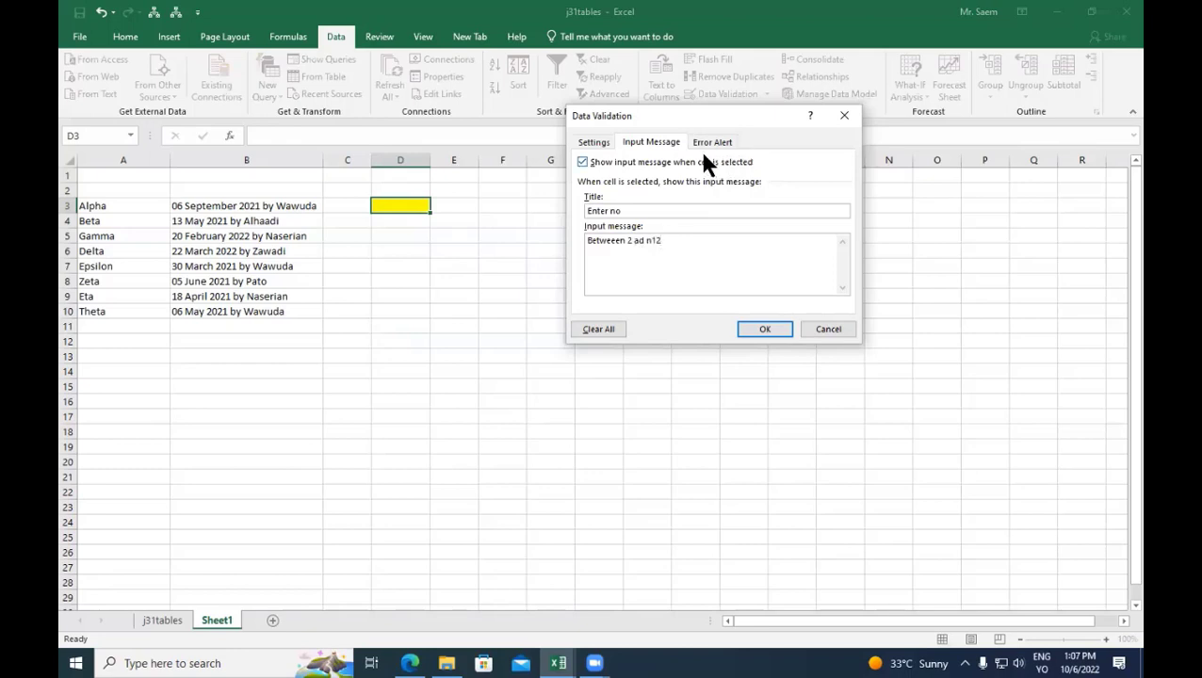
Add a Stop error alert titled "Enter again" with the message "Between 2 and 12" and apply the validation to D3
left_click(707, 142)
left_click(730, 209)
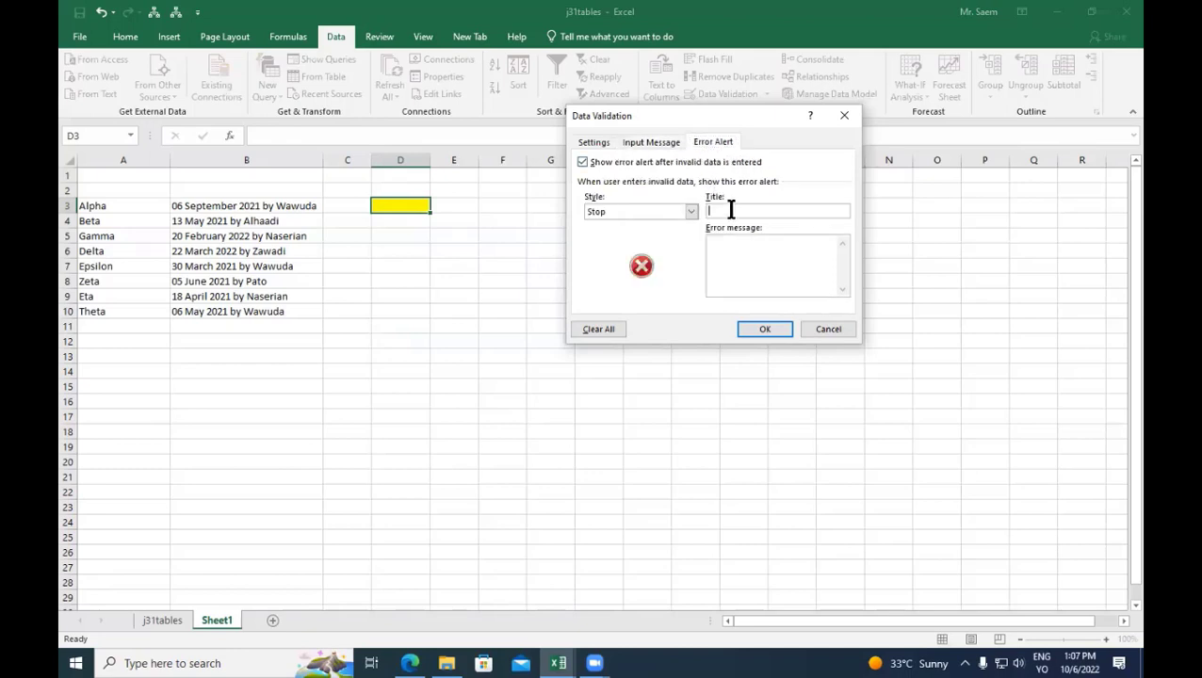
type("Enter again")
left_click(720, 251)
type("Between 2 and 12")
left_click(646, 143)
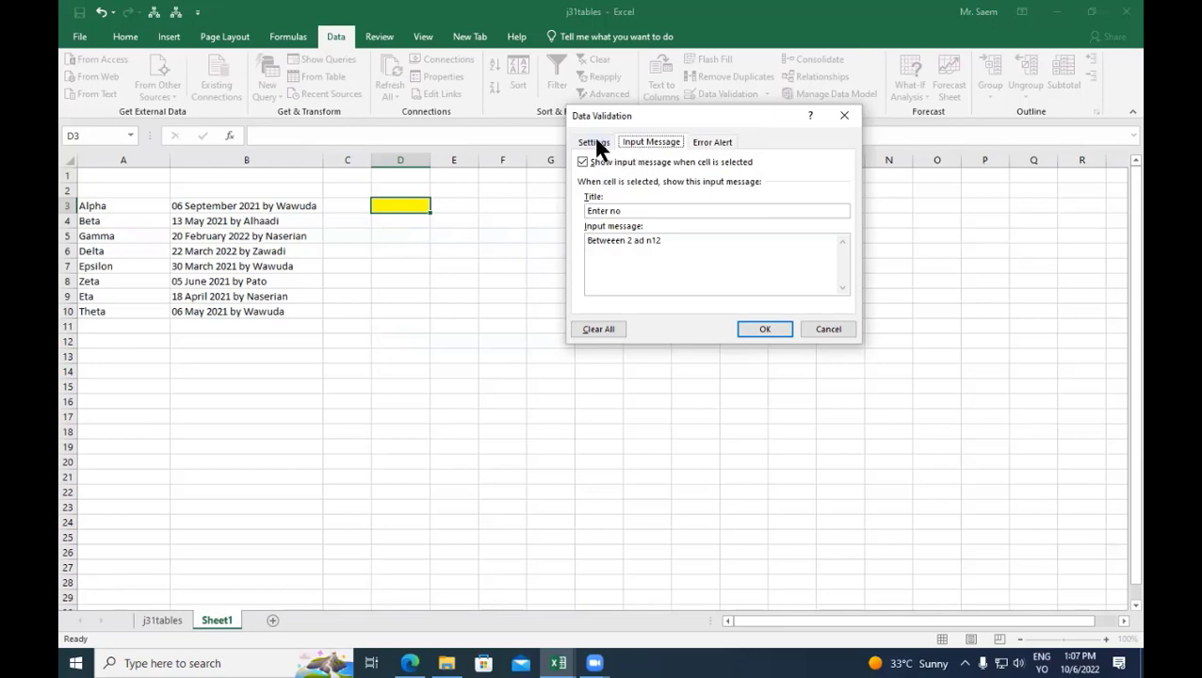
left_click(593, 141)
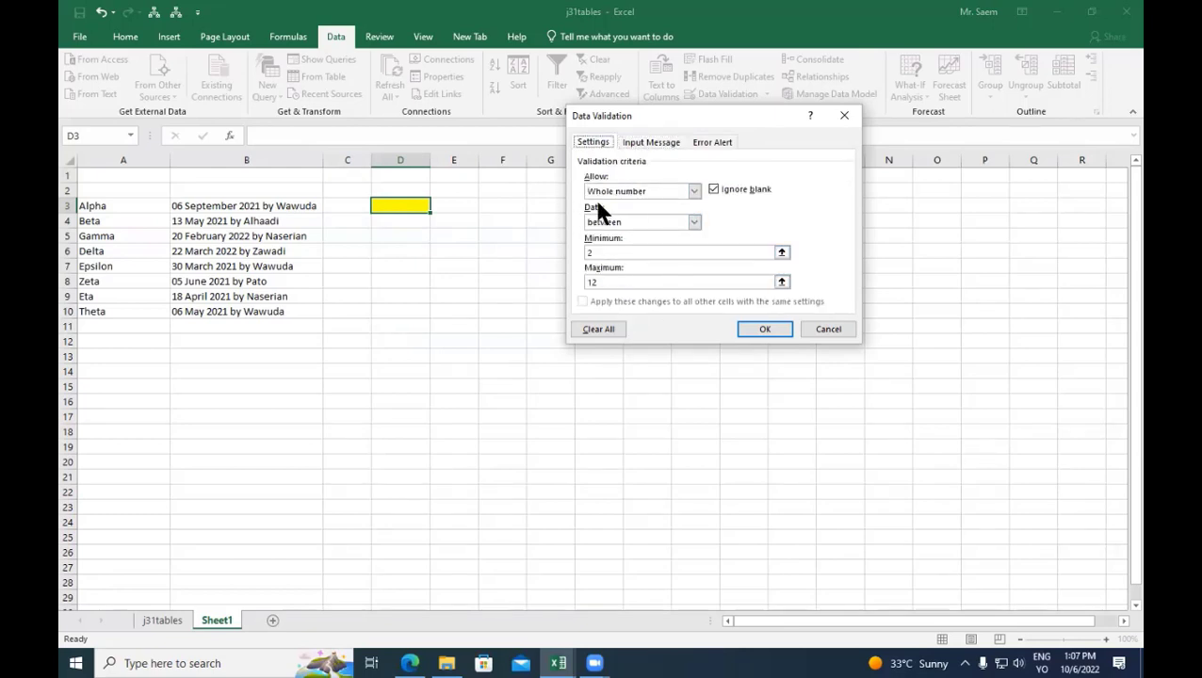
left_click(759, 329)
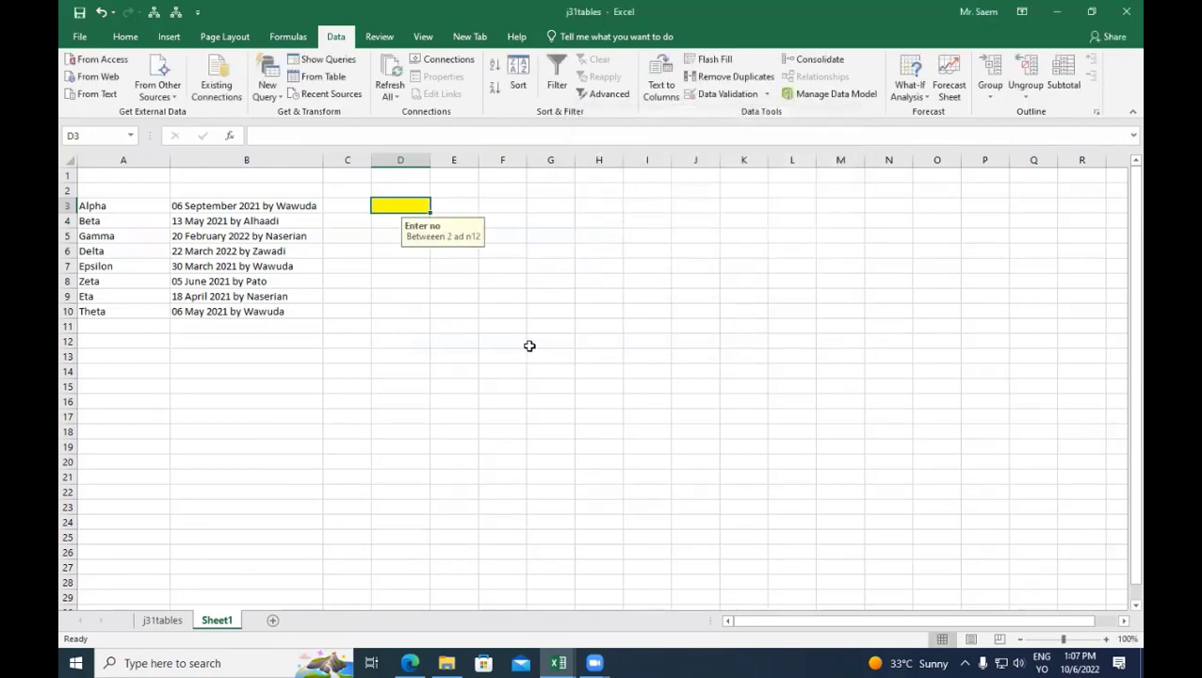
Test the validation rule by trying to enter the out-of-range value 17 in D3
left_click(481, 326)
left_click(398, 205)
type("17")
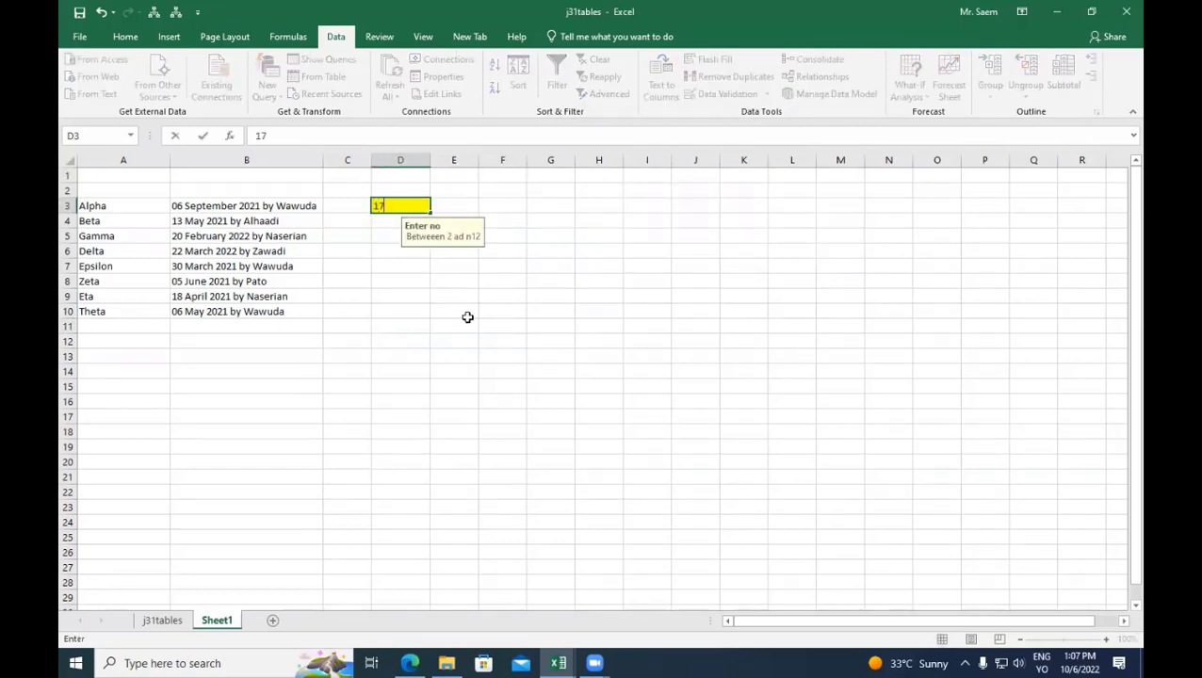
key("Return")
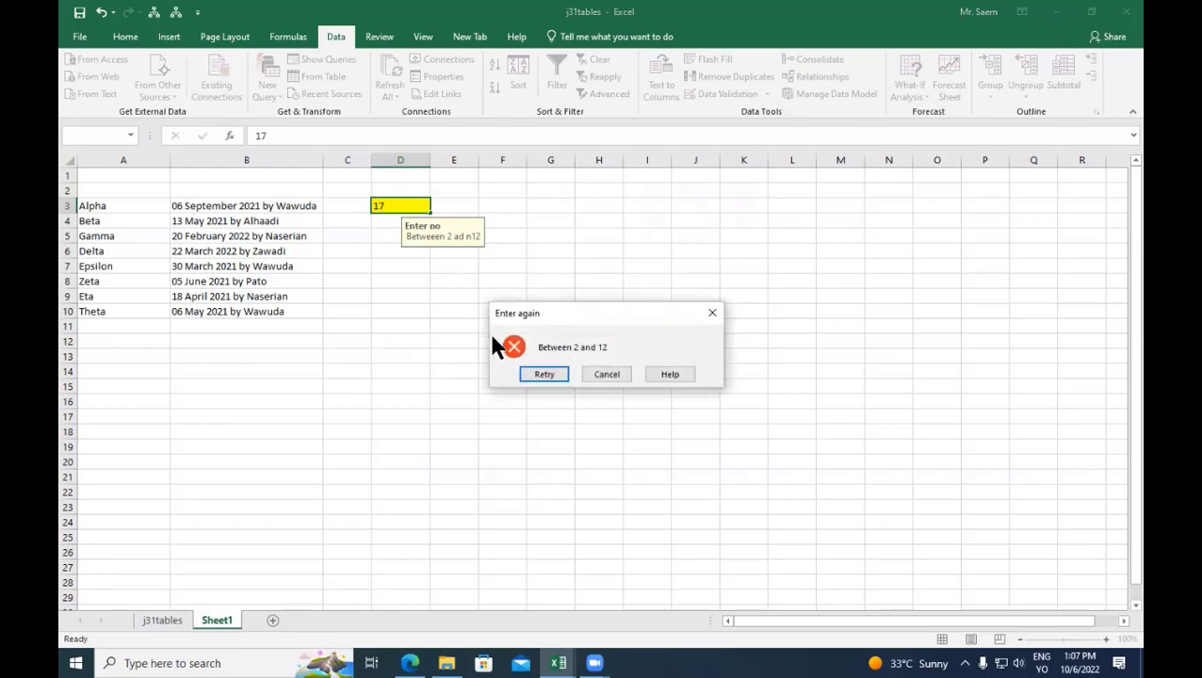
Retry the D3 entry with the value 7 and reselect the cell to check its input message
left_click(536, 374)
type("7")
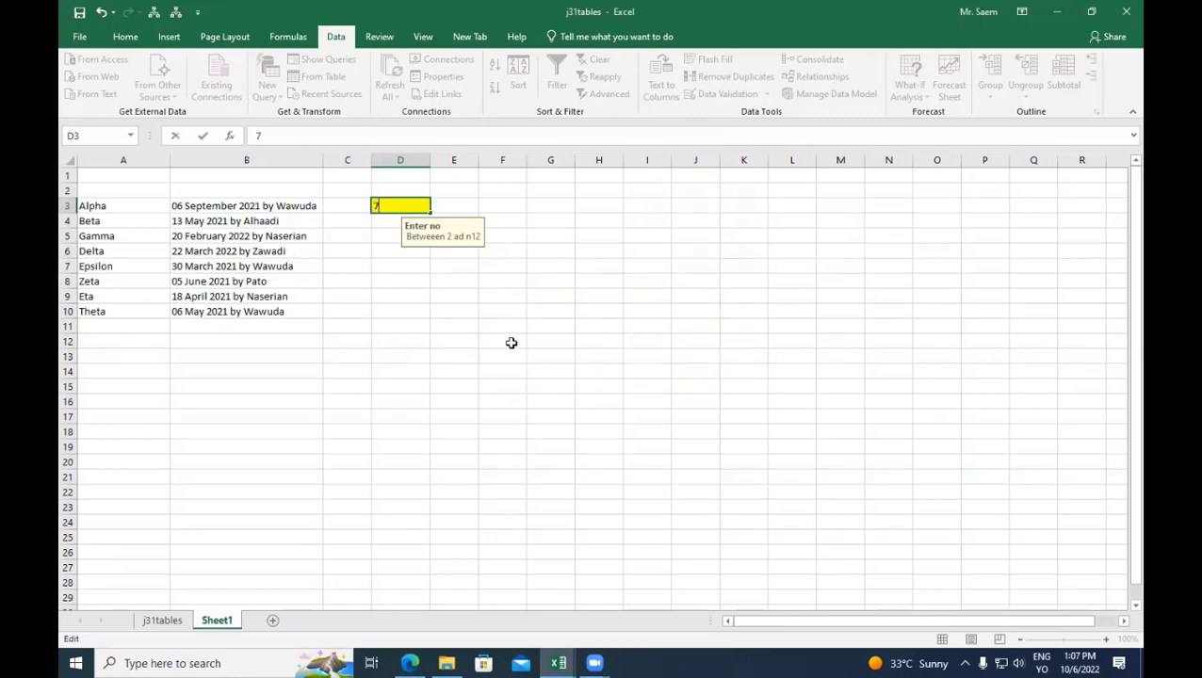
left_click(512, 343)
left_click(408, 205)
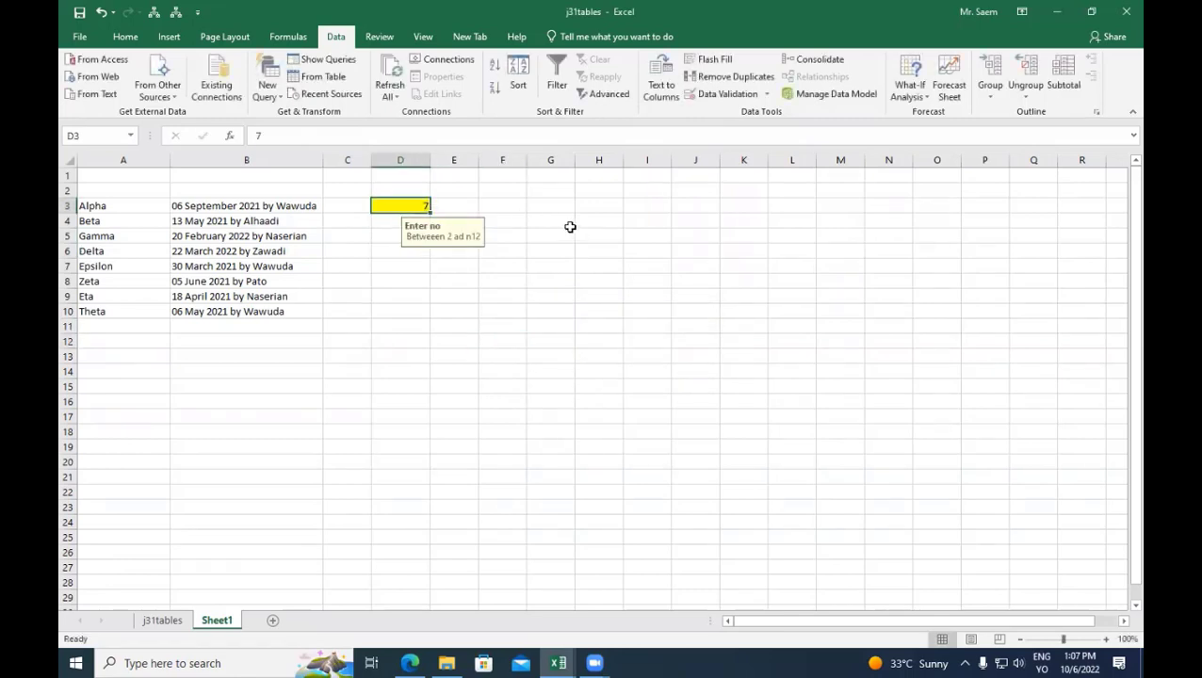
left_click(570, 227)
Open data validation for D4 and examine the limit fields offered by the Decimal and Date criteria
left_click(411, 220)
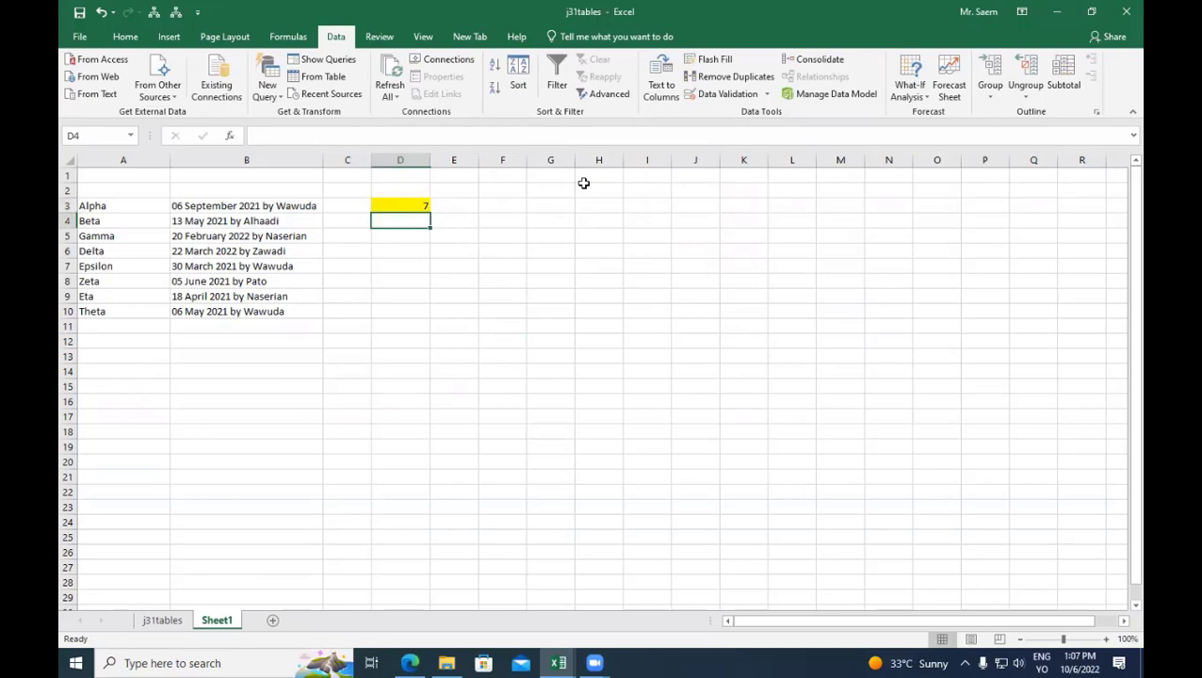
left_click(716, 93)
left_click(641, 192)
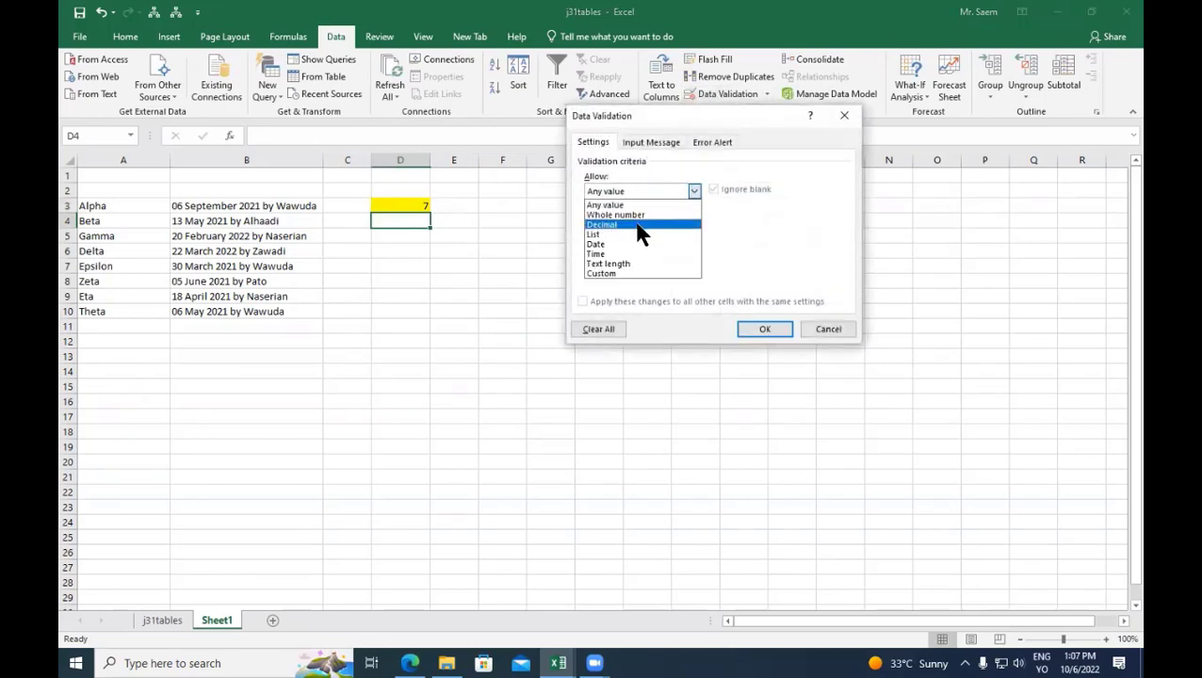
left_click(612, 225)
left_click(616, 255)
left_click(617, 281)
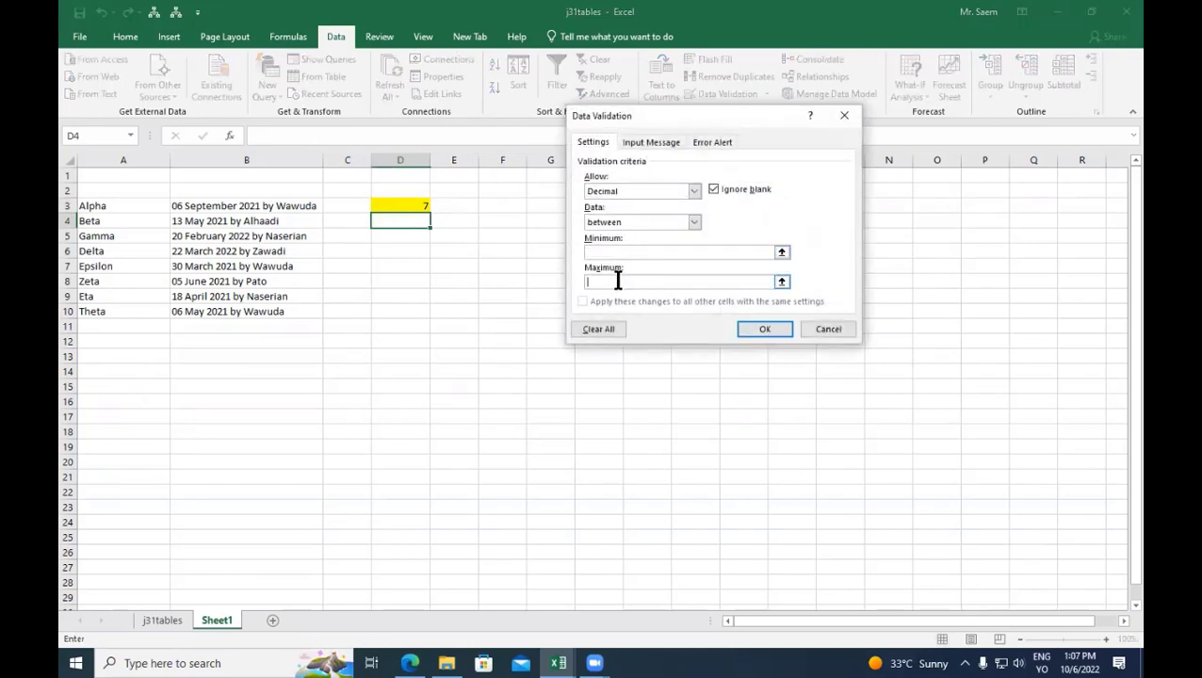
left_click(621, 189)
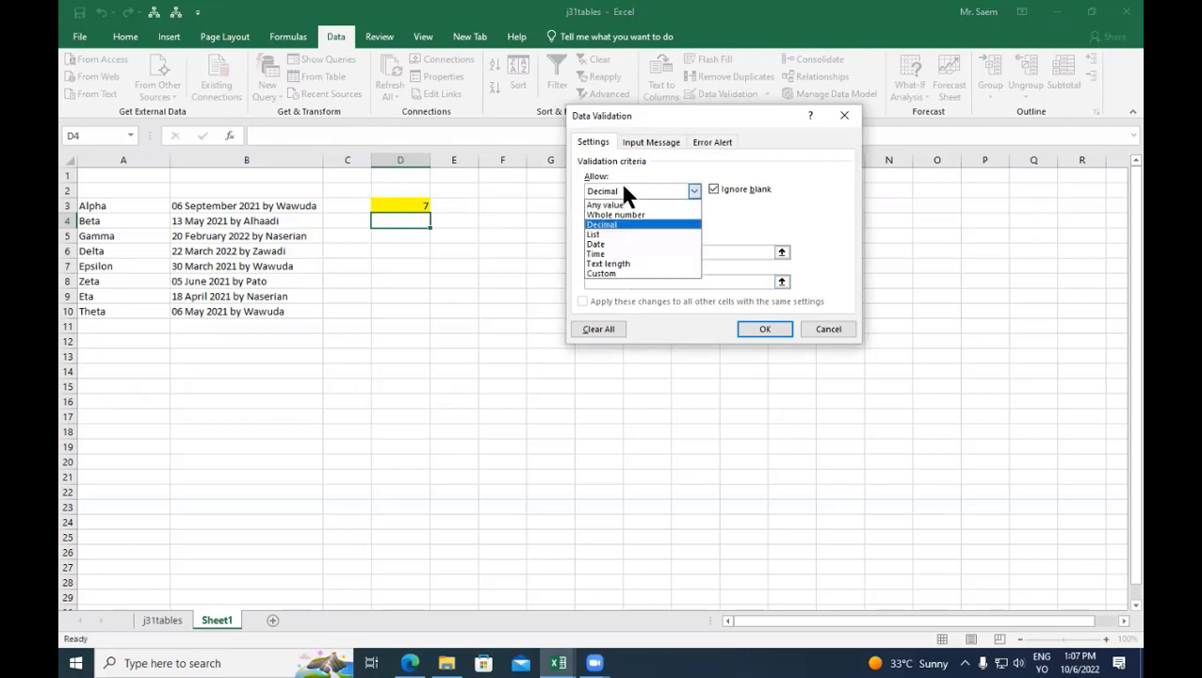
left_click(622, 244)
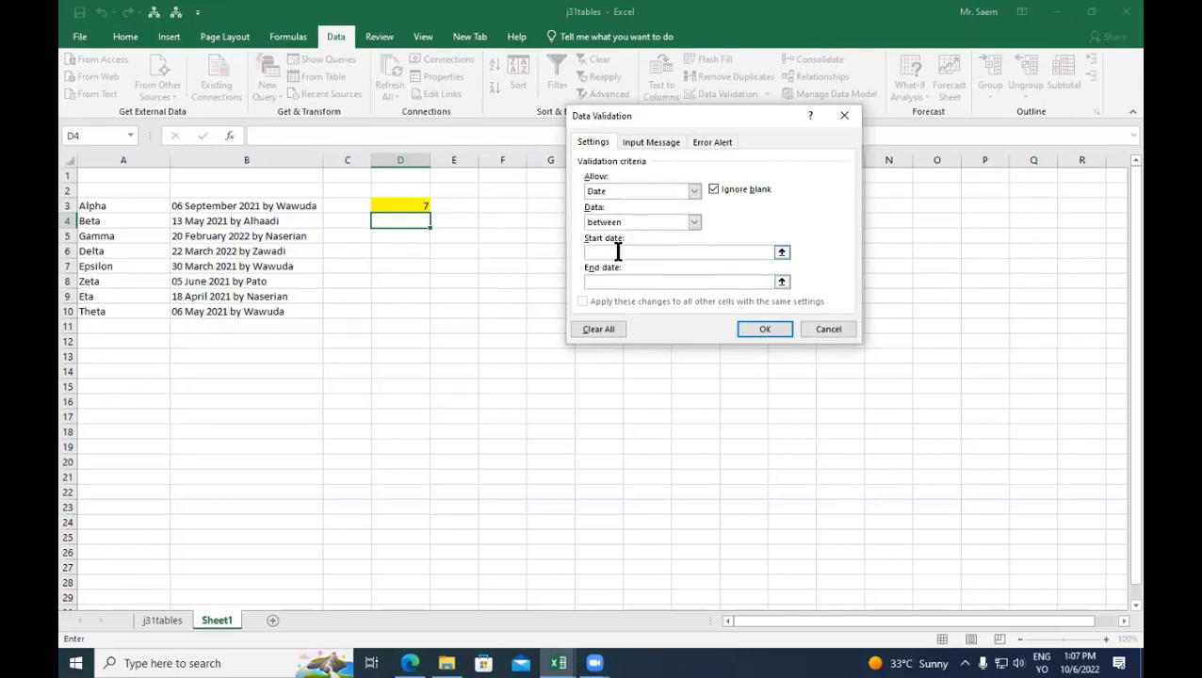
Switch the D4 validation criteria to Time and examine its start and end time fields
left_click(622, 188)
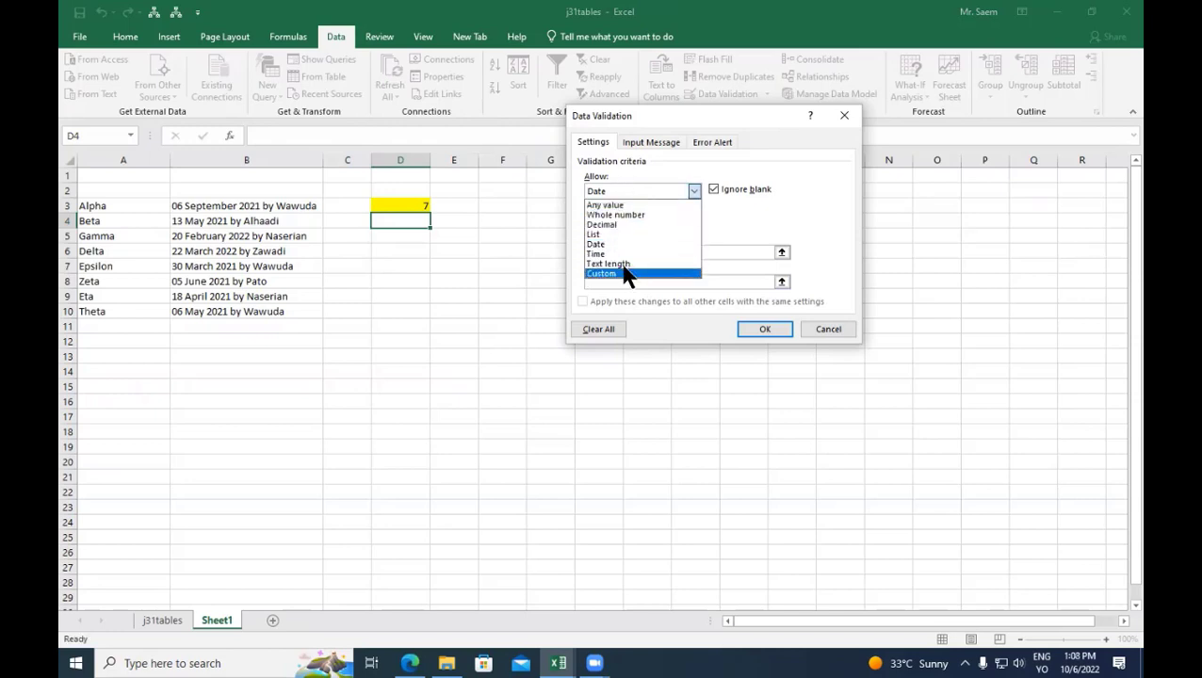
left_click(620, 254)
left_click(611, 253)
left_click(614, 280)
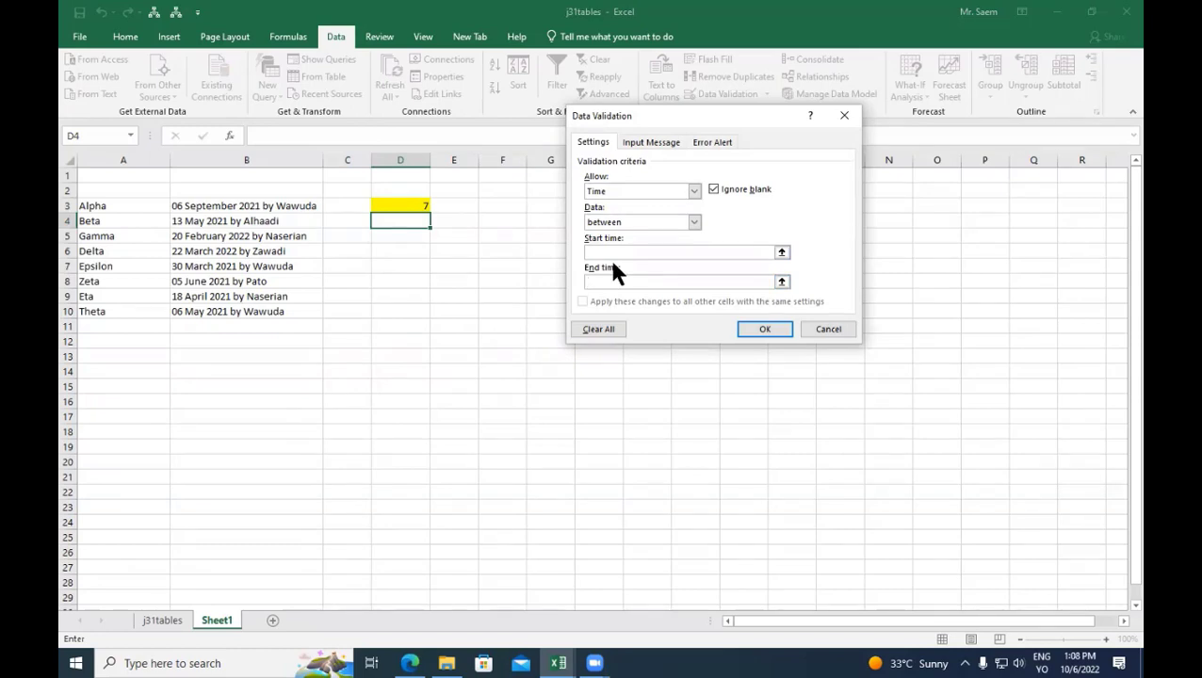
Restrict D4 to a text length between a minimum of 2 and a maximum of 4
left_click(631, 190)
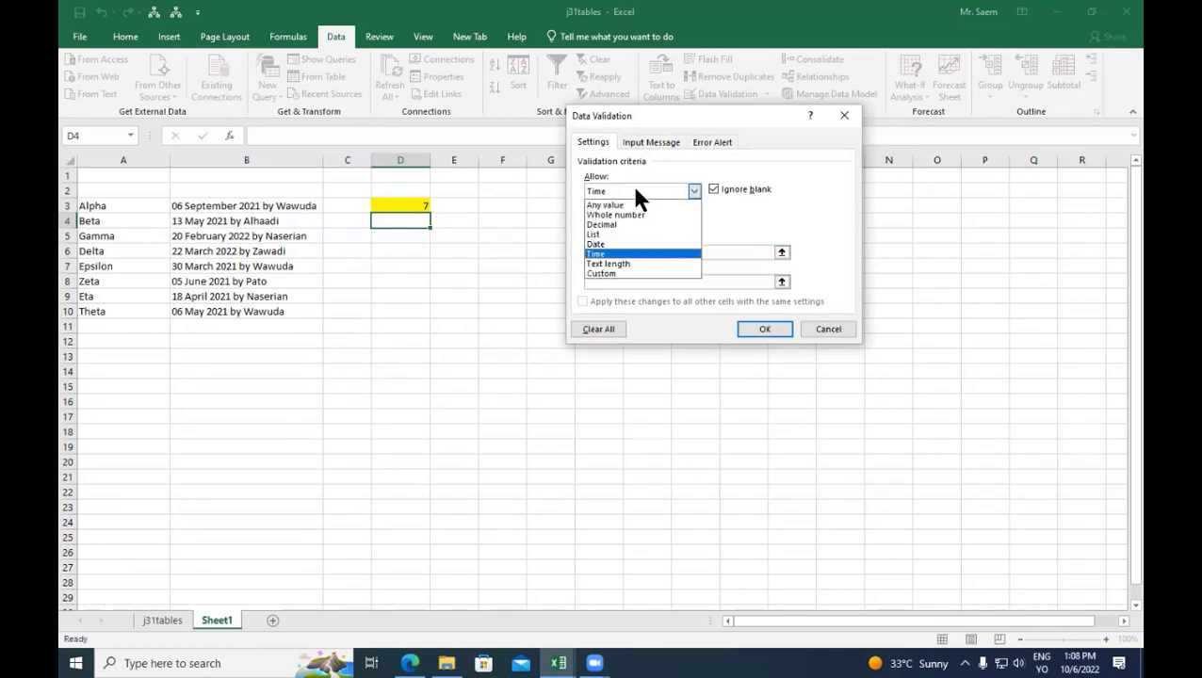
left_click(628, 267)
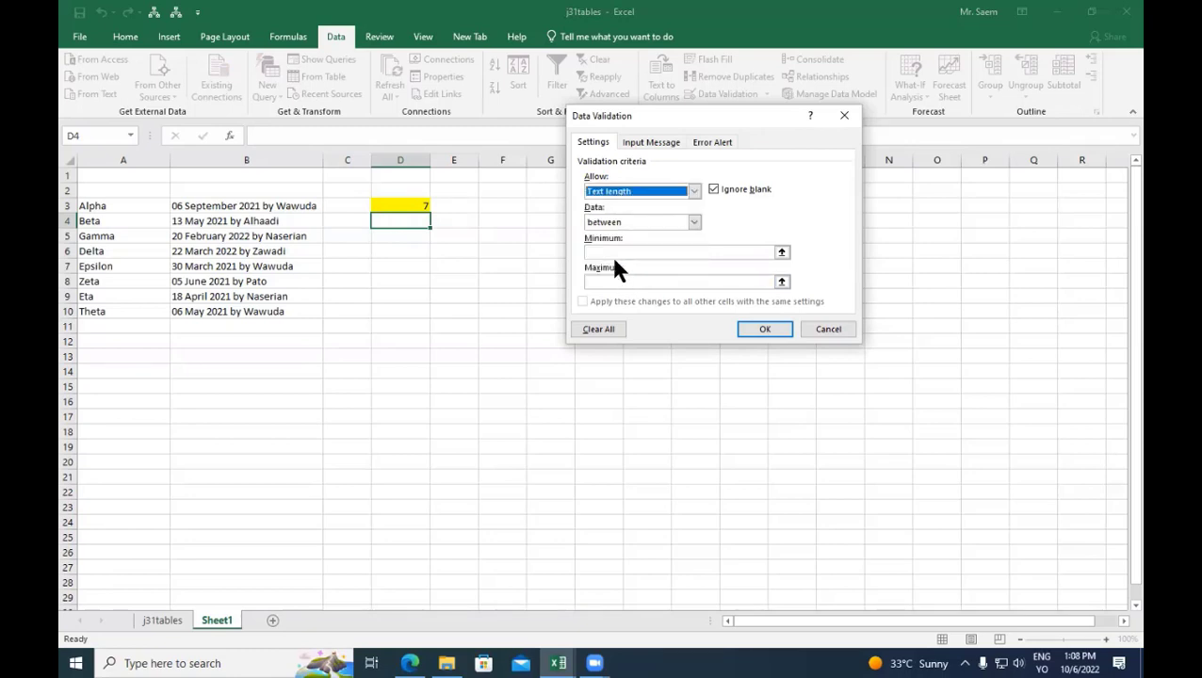
left_click(611, 253)
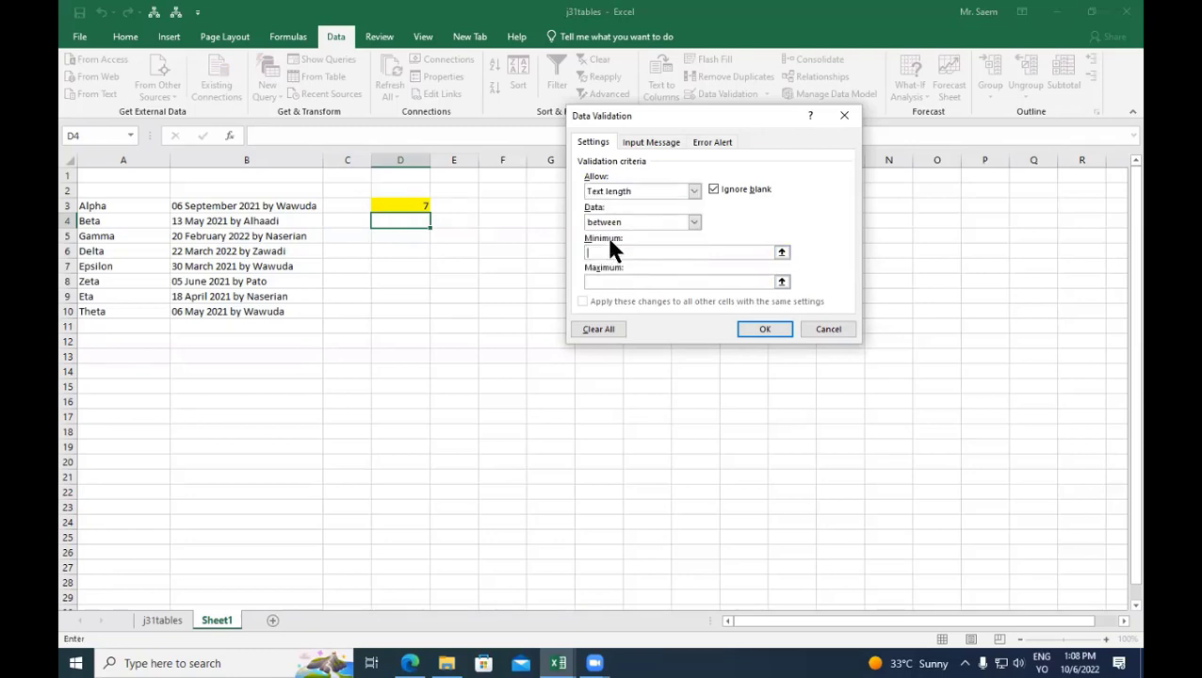
type("24")
left_click(758, 331)
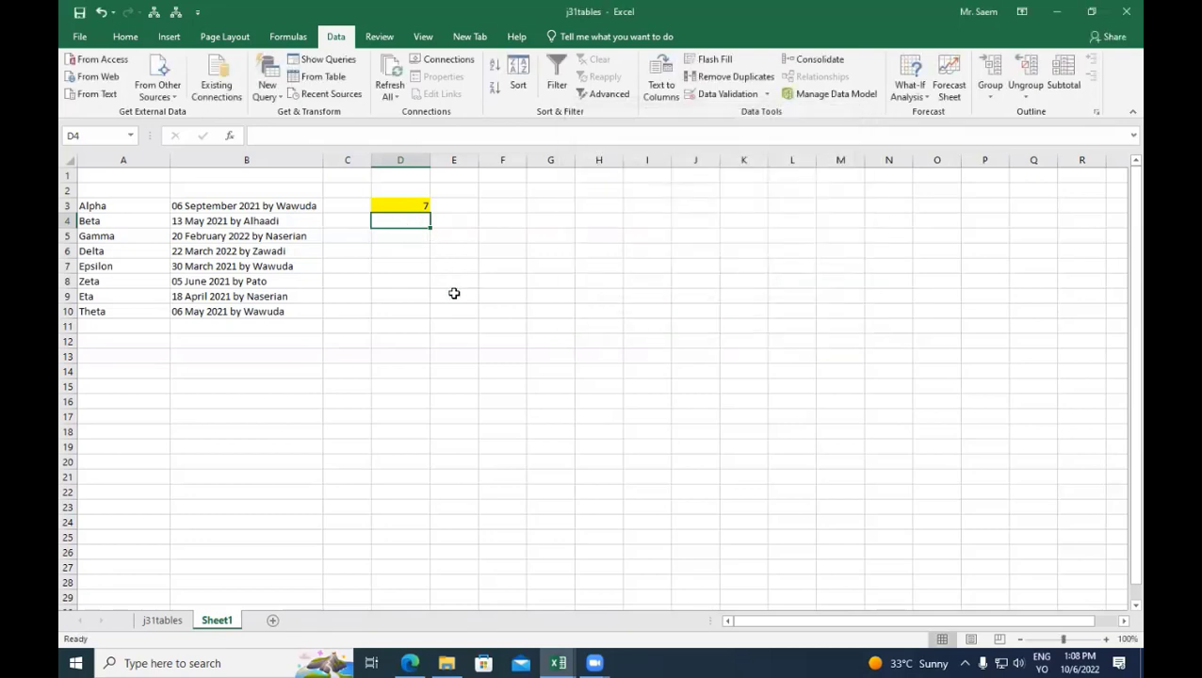
Test the text-length rule in D4 by trying the entry q and the longer entry qqqqqqqq
type("q")
key("Return")
left_click(533, 372)
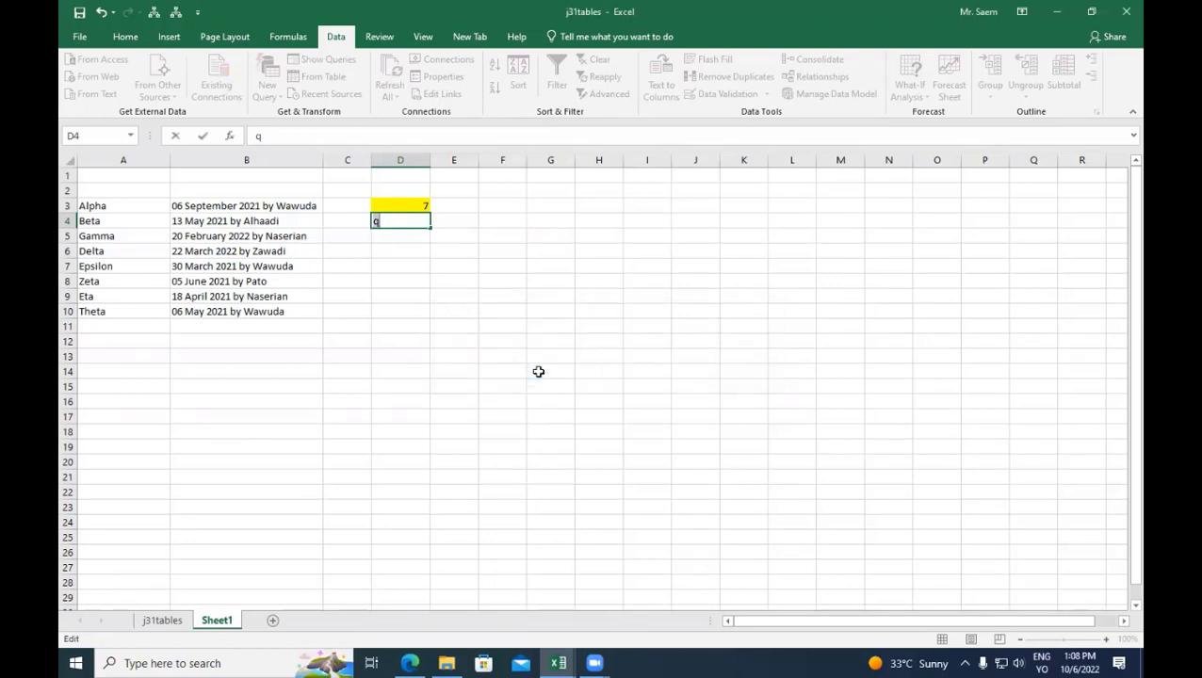
type("qqqqqqqq")
key("Return")
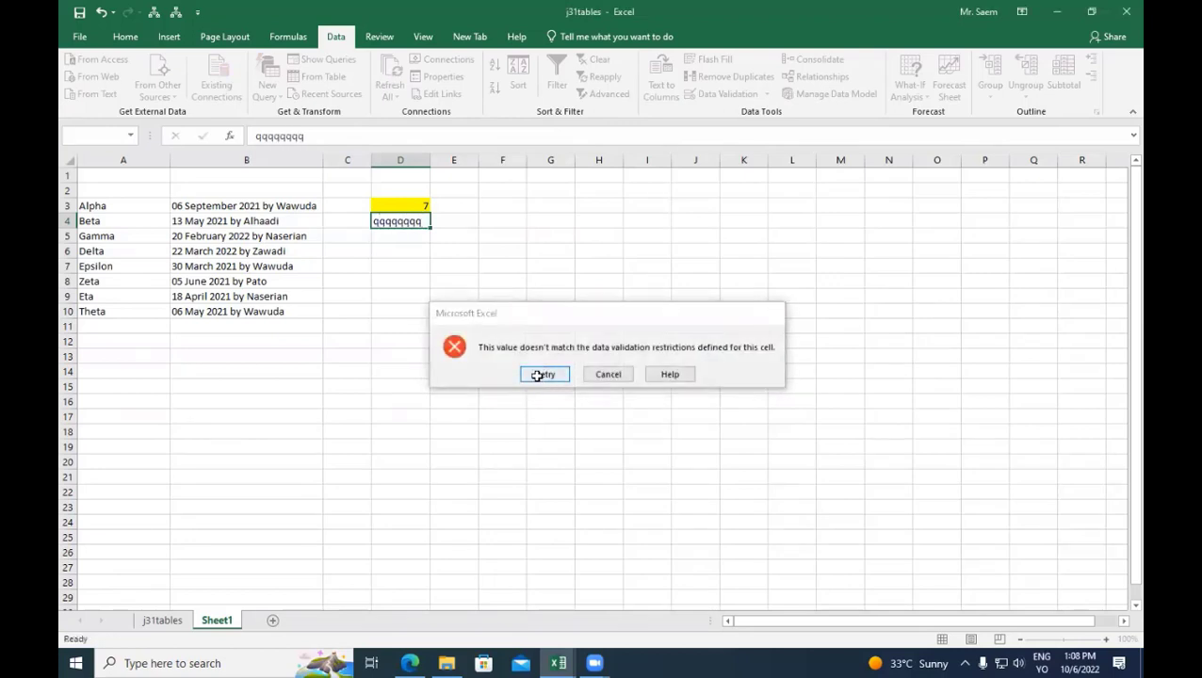
Retry the D4 entry with the text qqqq and reselect the cell to check it
left_click(535, 375)
type("qqqq")
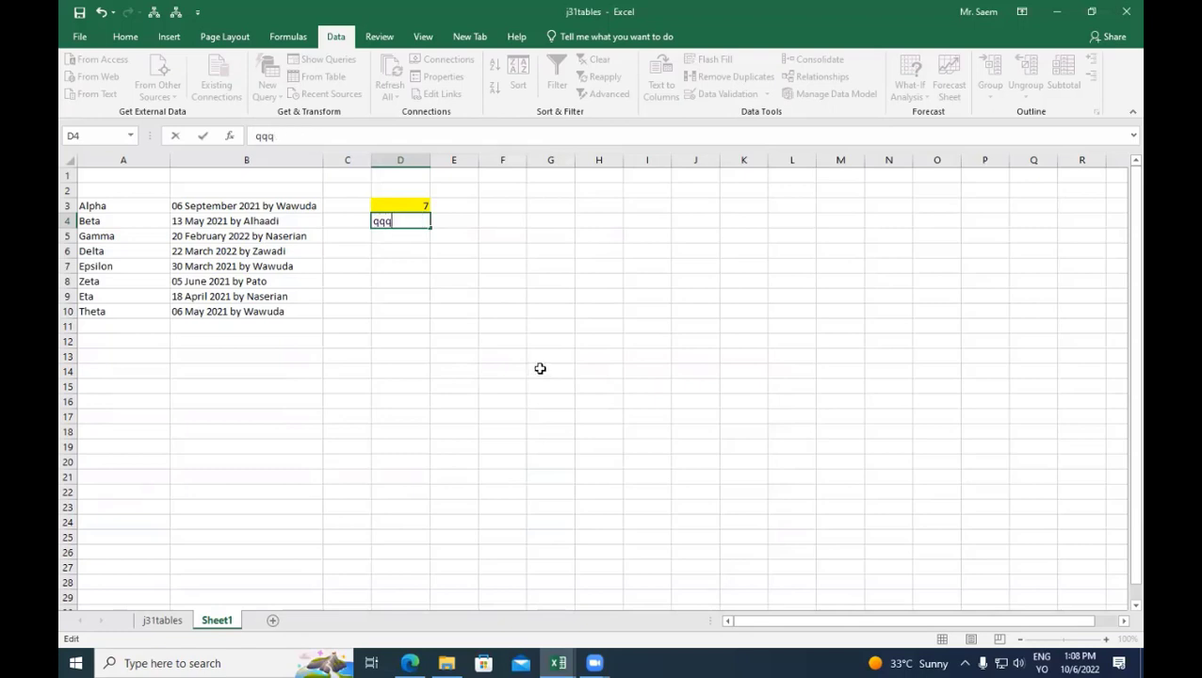
left_click(540, 368)
left_click(397, 223)
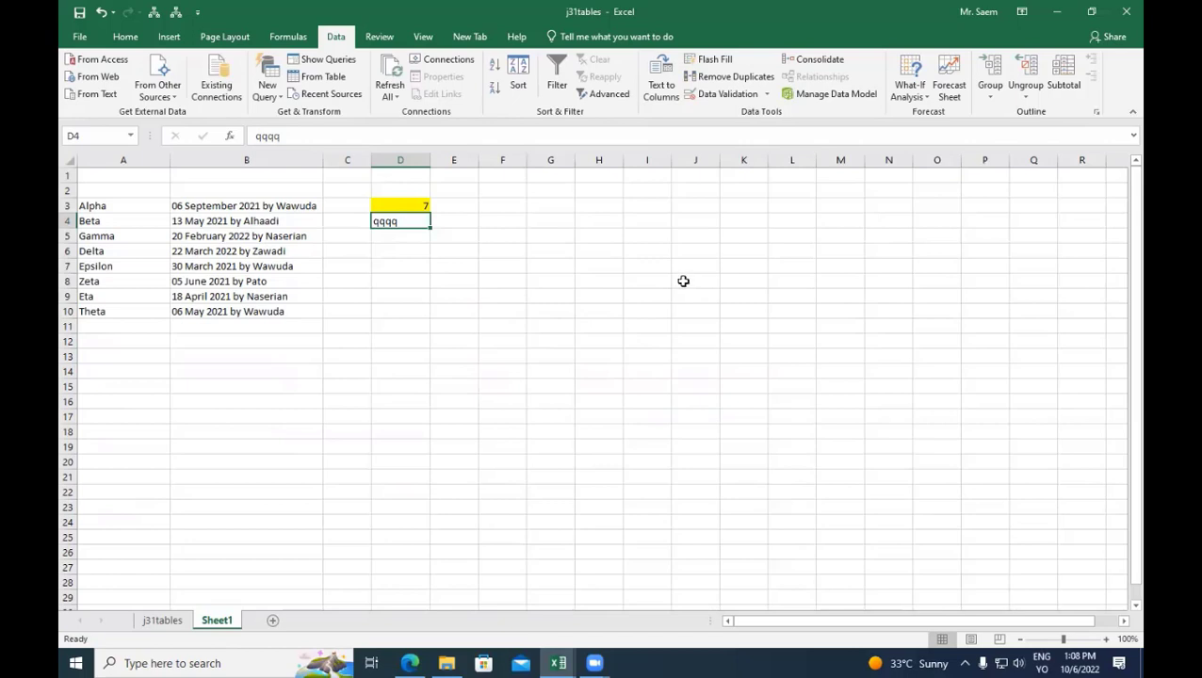
left_click(405, 236)
left_click(406, 221)
Clear the number from the yellow cell D3
left_click(410, 205)
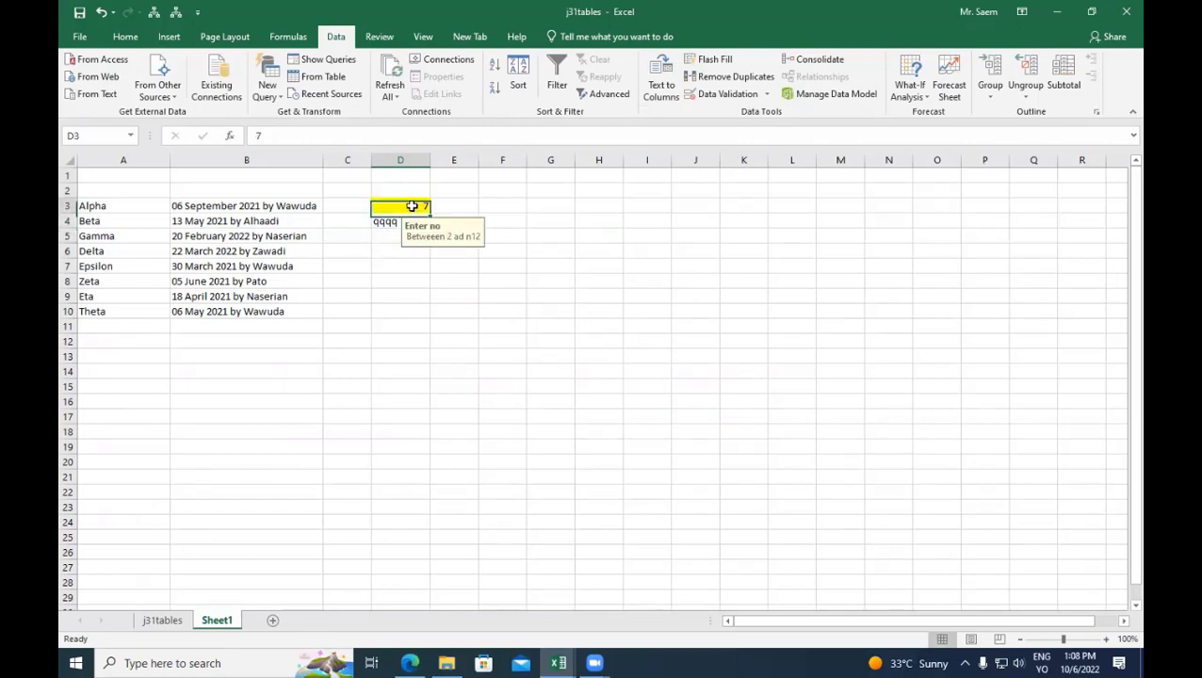
key("Delete")
left_click(461, 209)
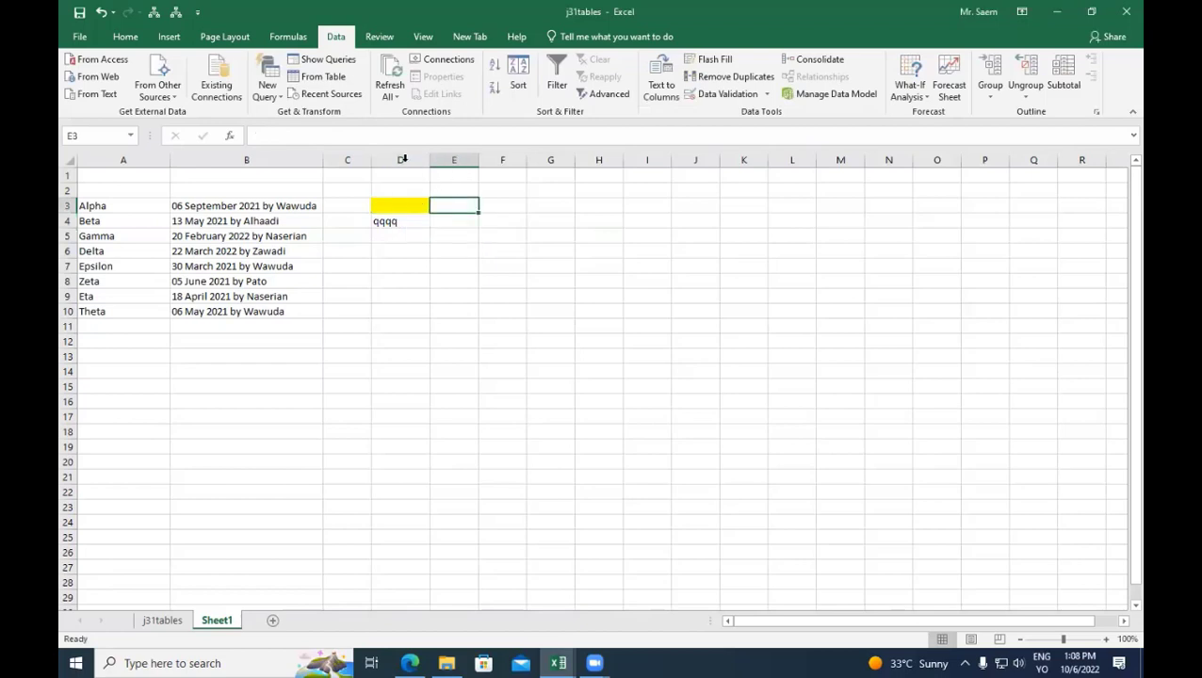
Apply List data validation to F3 with the Greek-letter names in =$A$3:$A$10 as the source
left_click(491, 209)
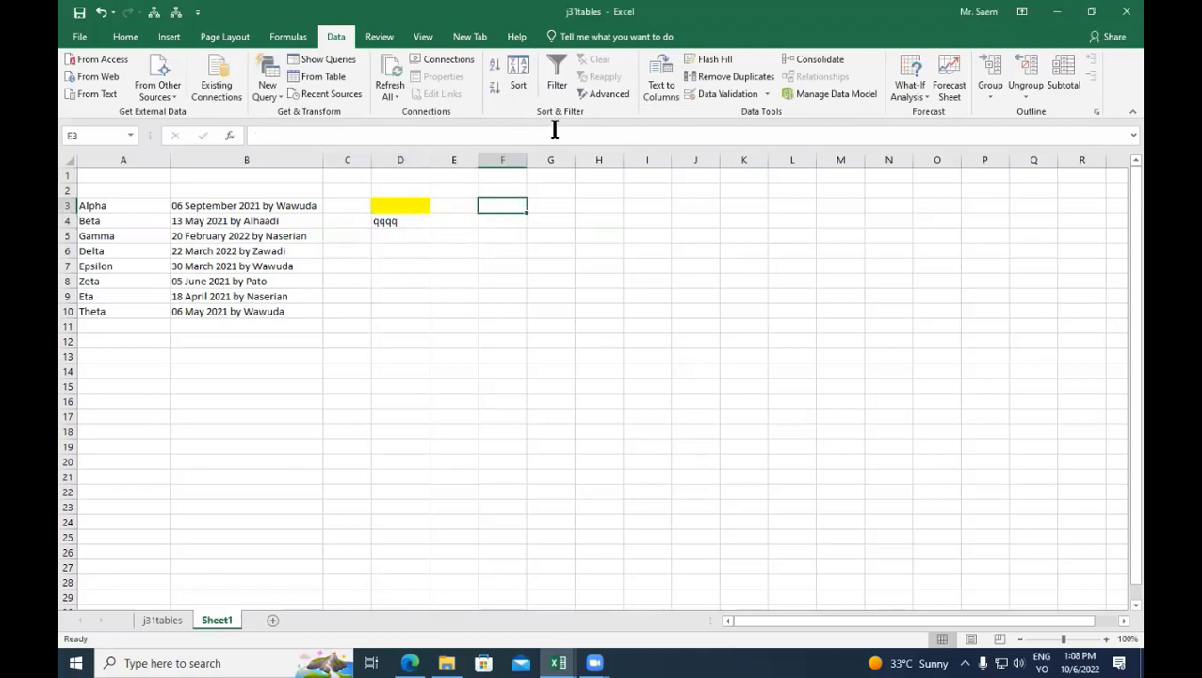
left_click(713, 96)
left_click(633, 194)
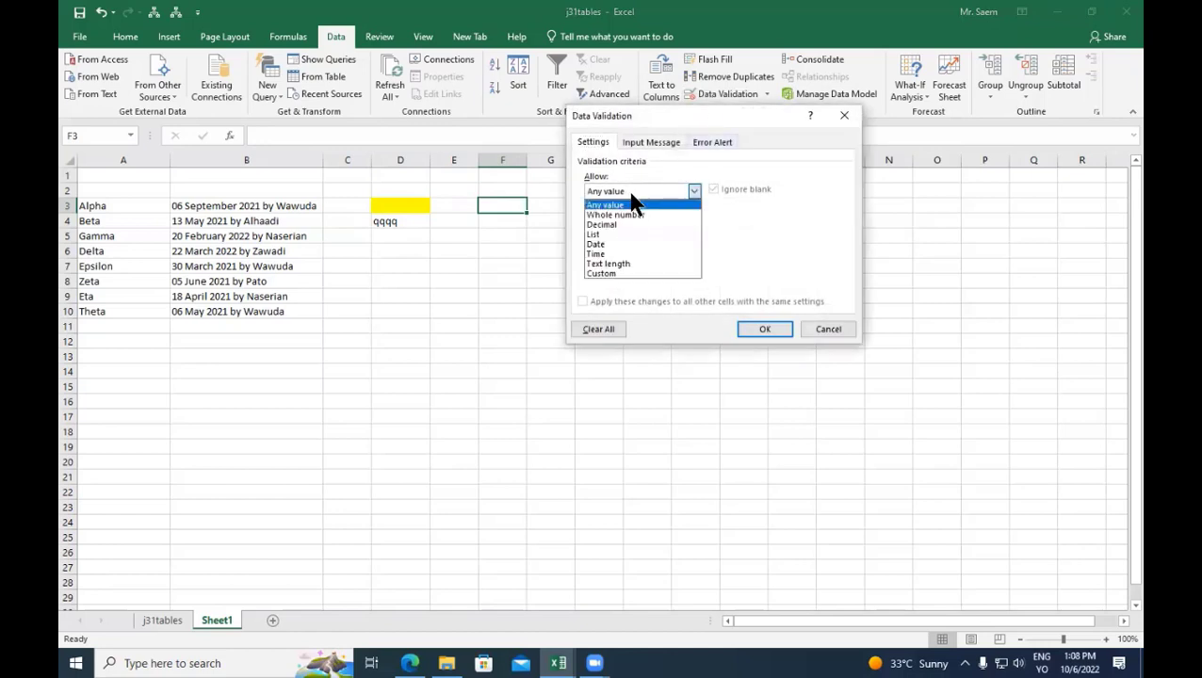
left_click(630, 236)
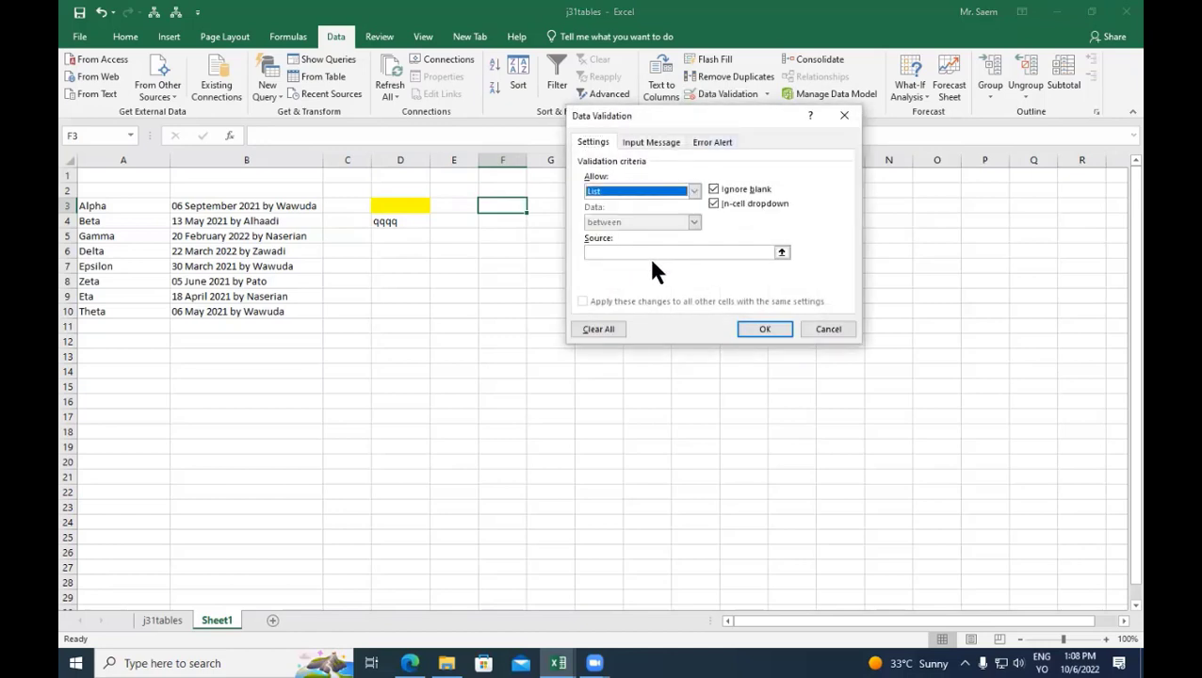
left_click(632, 251)
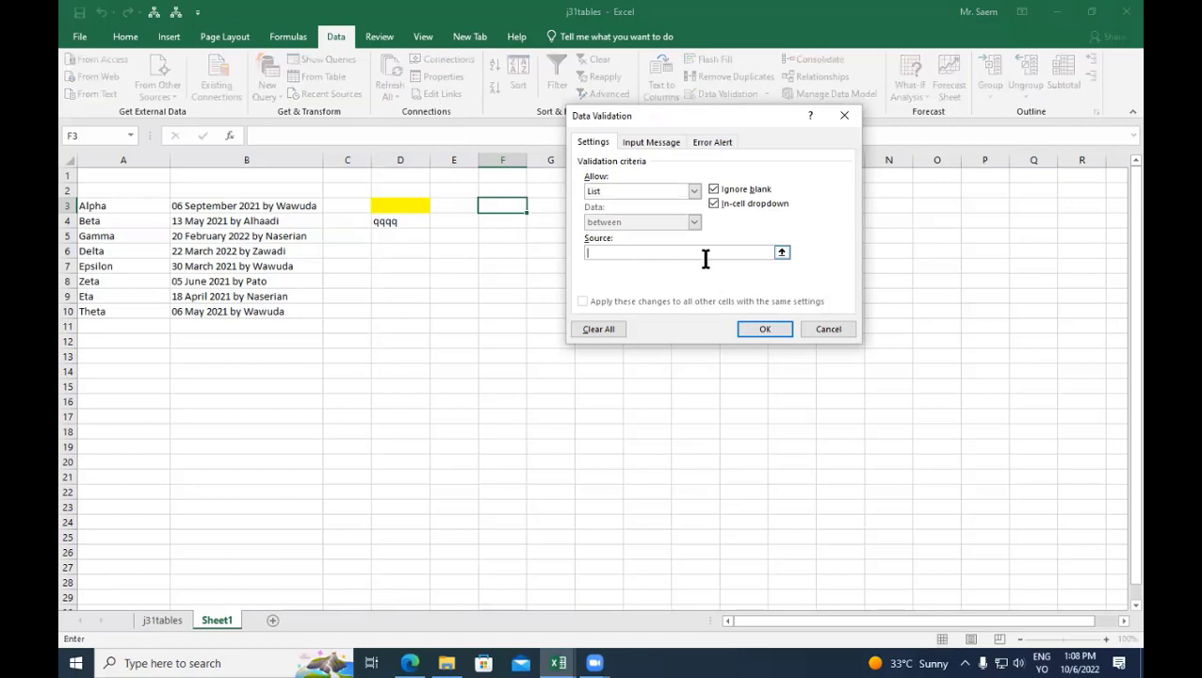
left_click(781, 253)
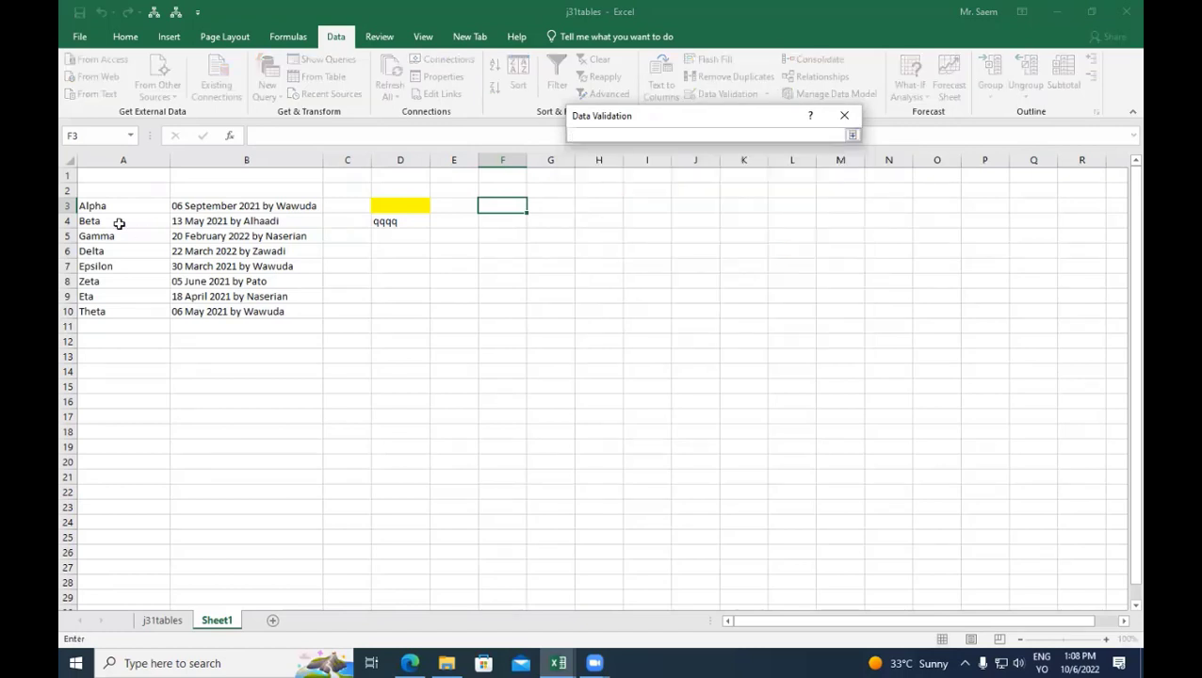
left_click_drag(92, 205, 92, 313)
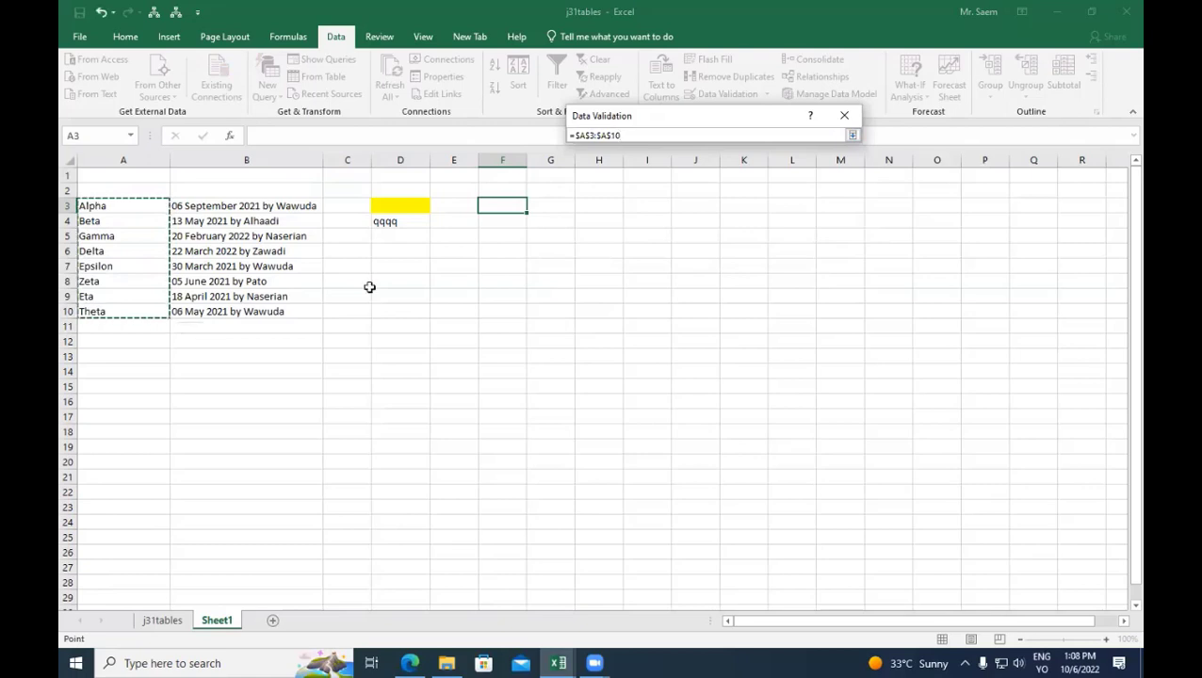
left_click(852, 137)
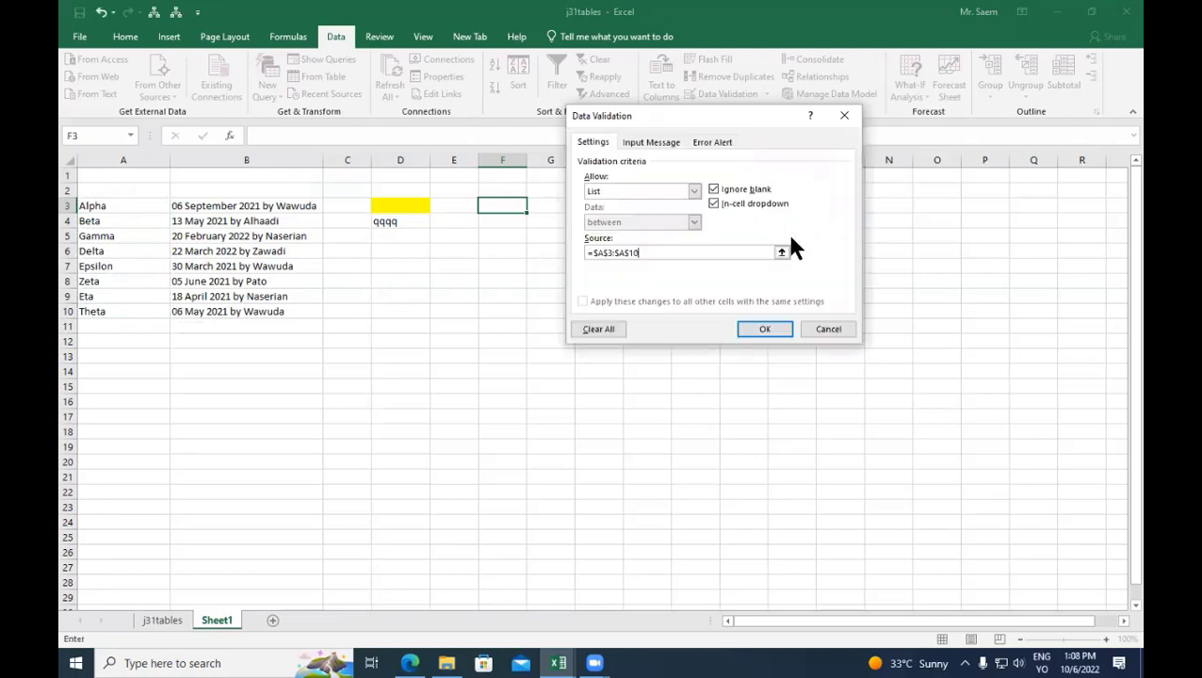
left_click(764, 333)
Try out the F3 drop-down list by choosing Delta, Eta and Delta again, finishing with Alpha
left_click(532, 205)
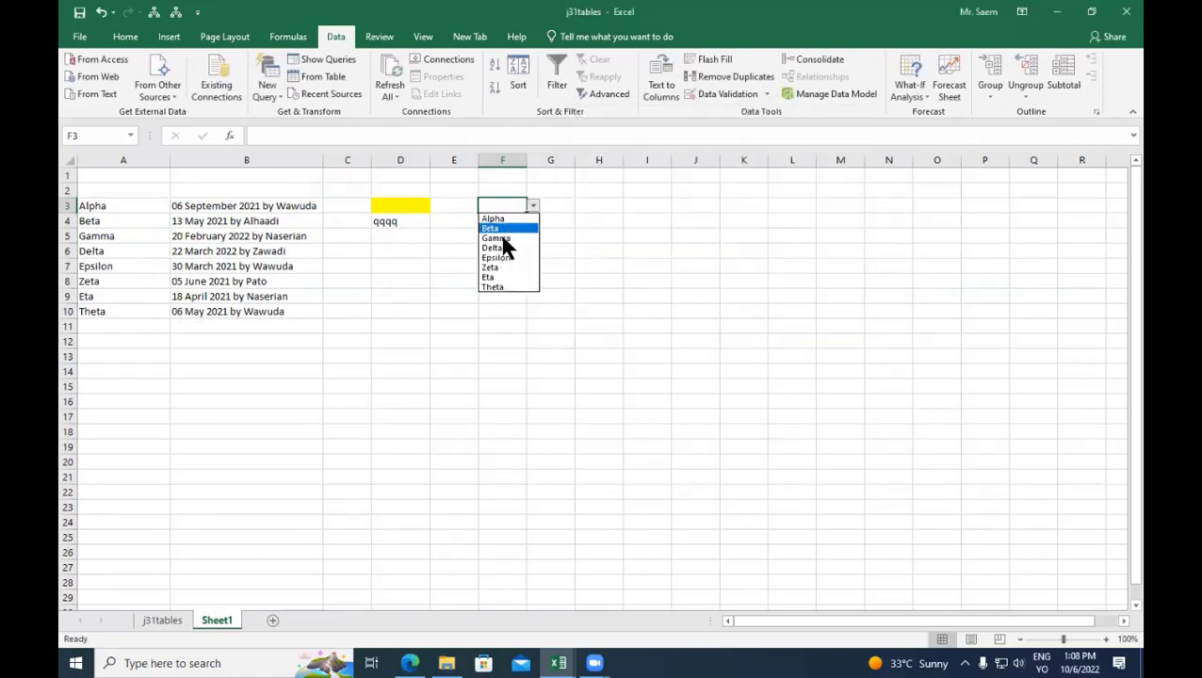
left_click(497, 248)
left_click(532, 205)
left_click(497, 277)
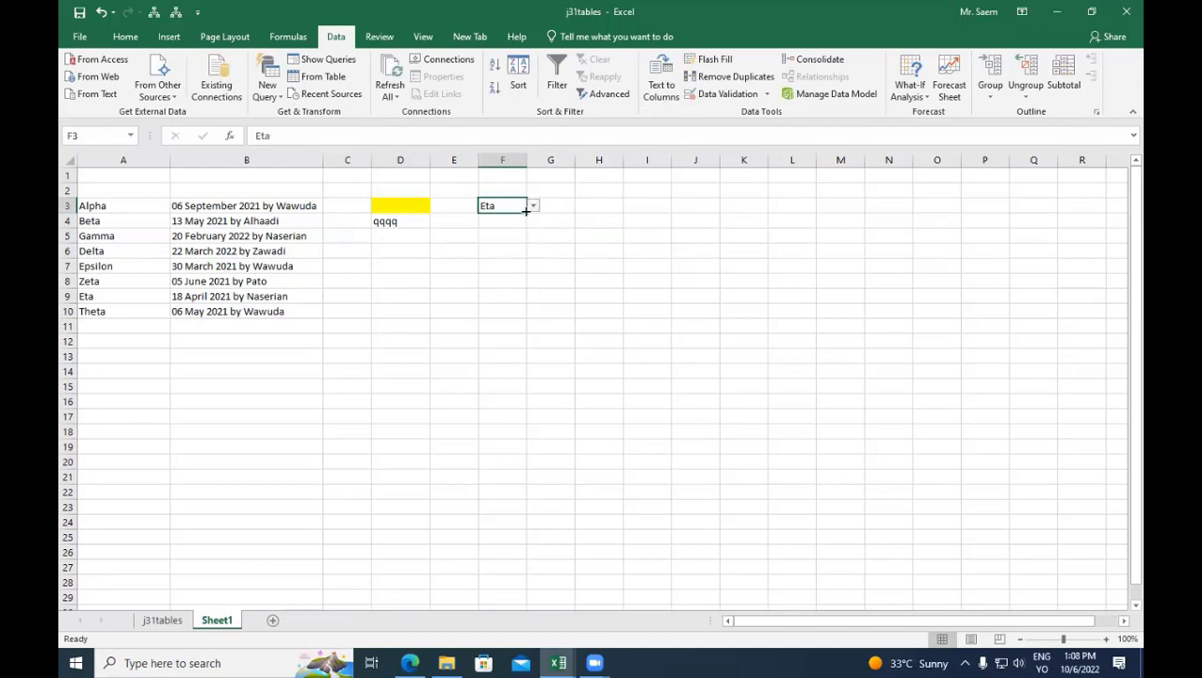
left_click(532, 206)
left_click(519, 248)
left_click(532, 205)
left_click(507, 220)
left_click(533, 236)
left_click(504, 206)
left_click(540, 247)
Enter =VLOOKUP(F3,A3:B10,2,0) in F6 and widen column F to fit its contents
left_click(501, 252)
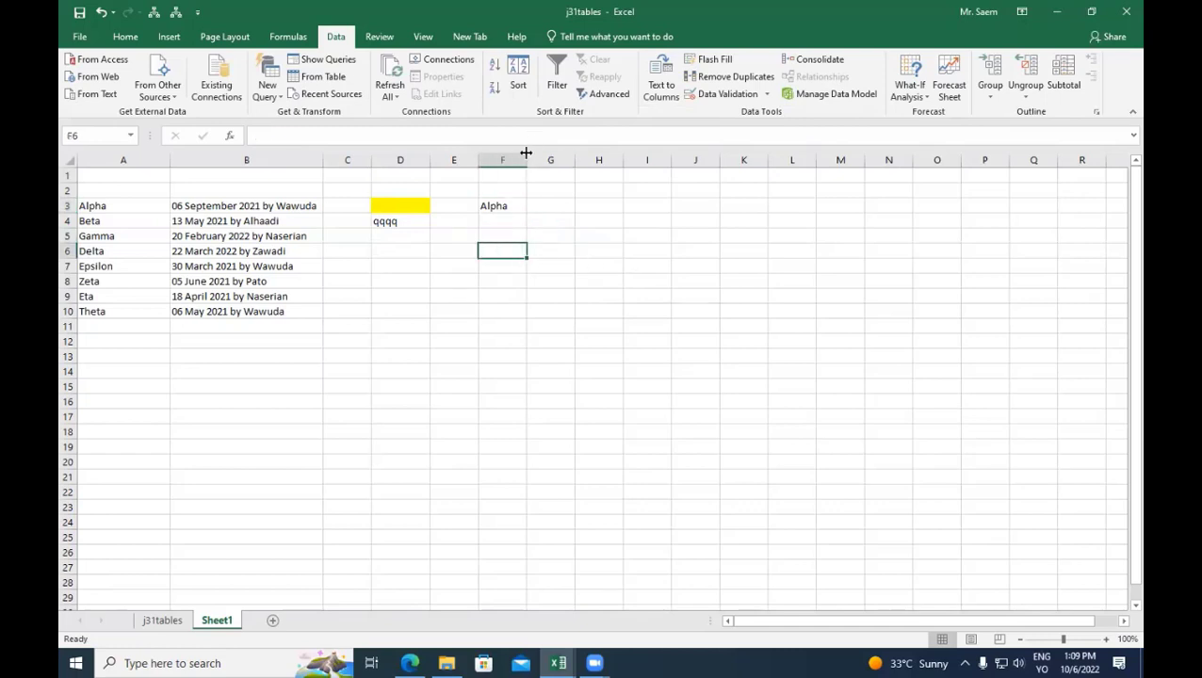
left_click_drag(526, 160, 559, 160)
left_click(471, 135)
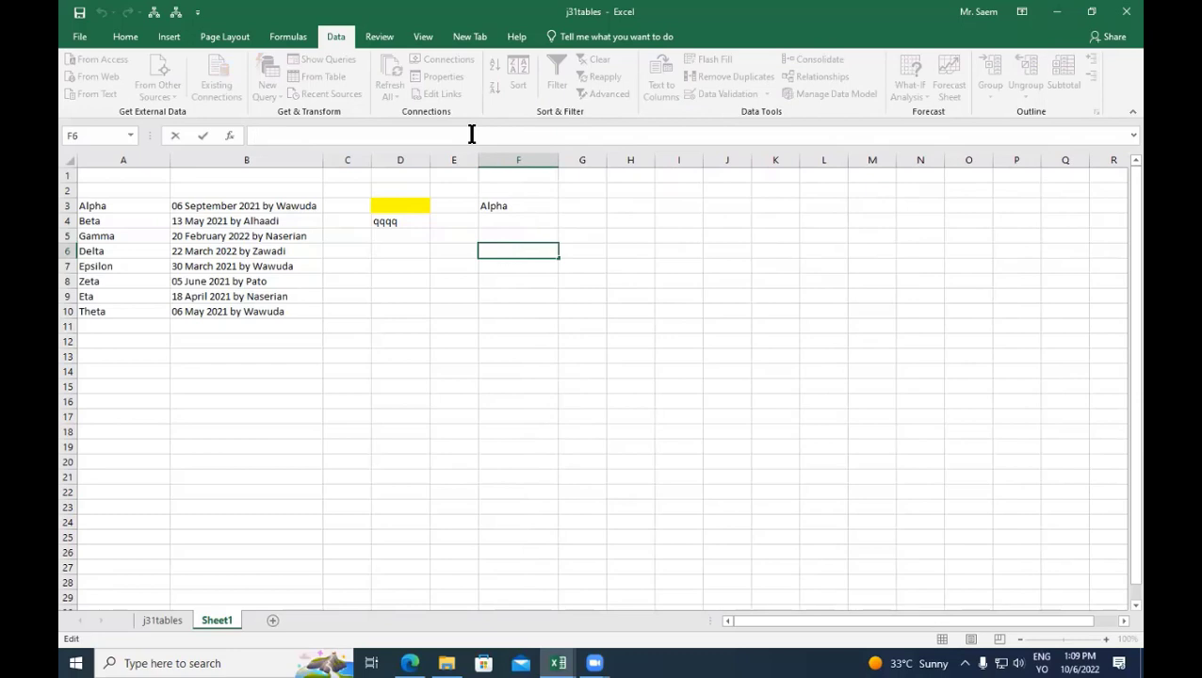
type("=vloo")
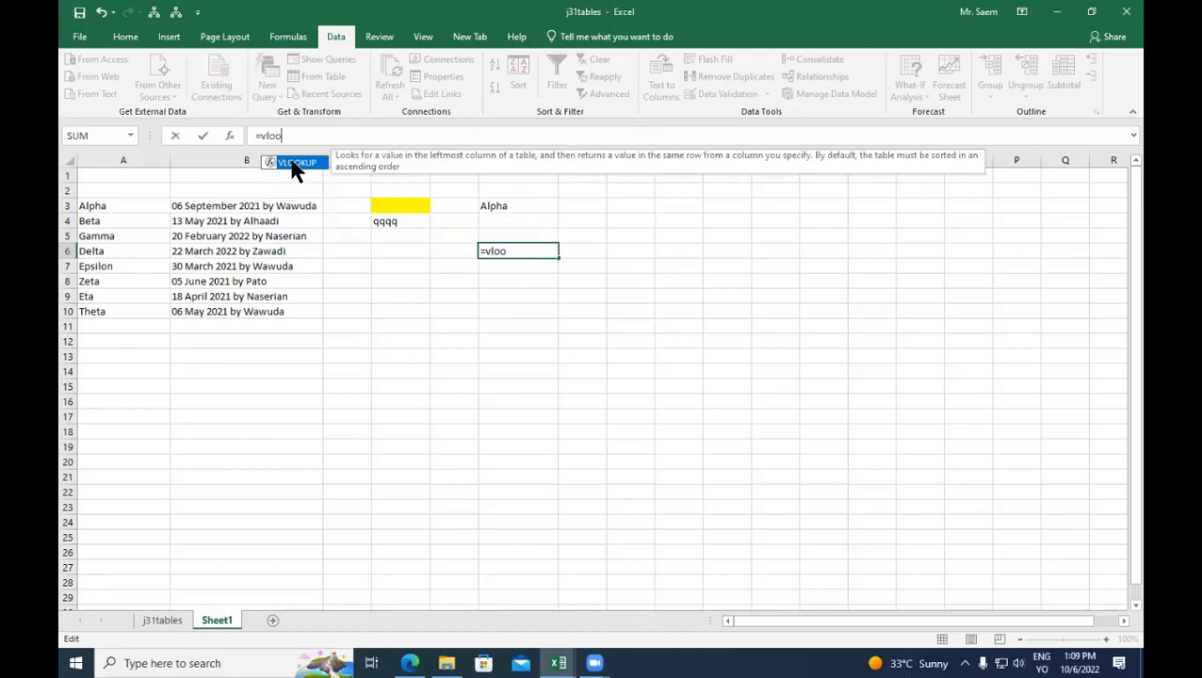
double_click(294, 163)
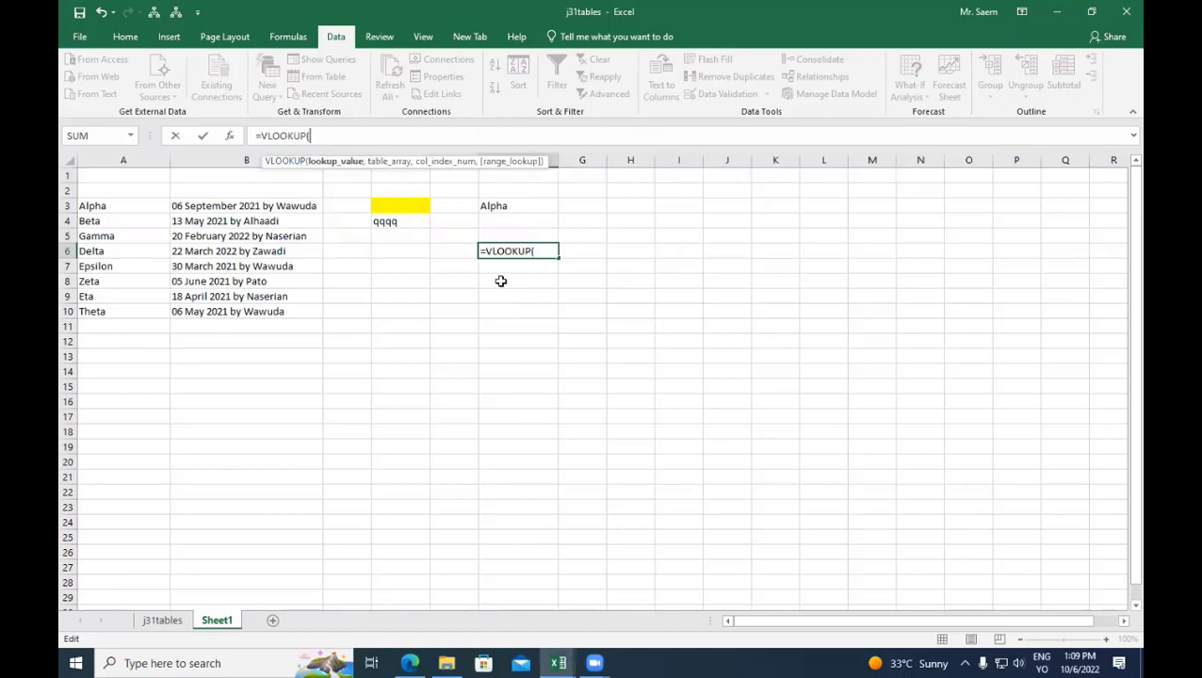
left_click(489, 206)
type(",")
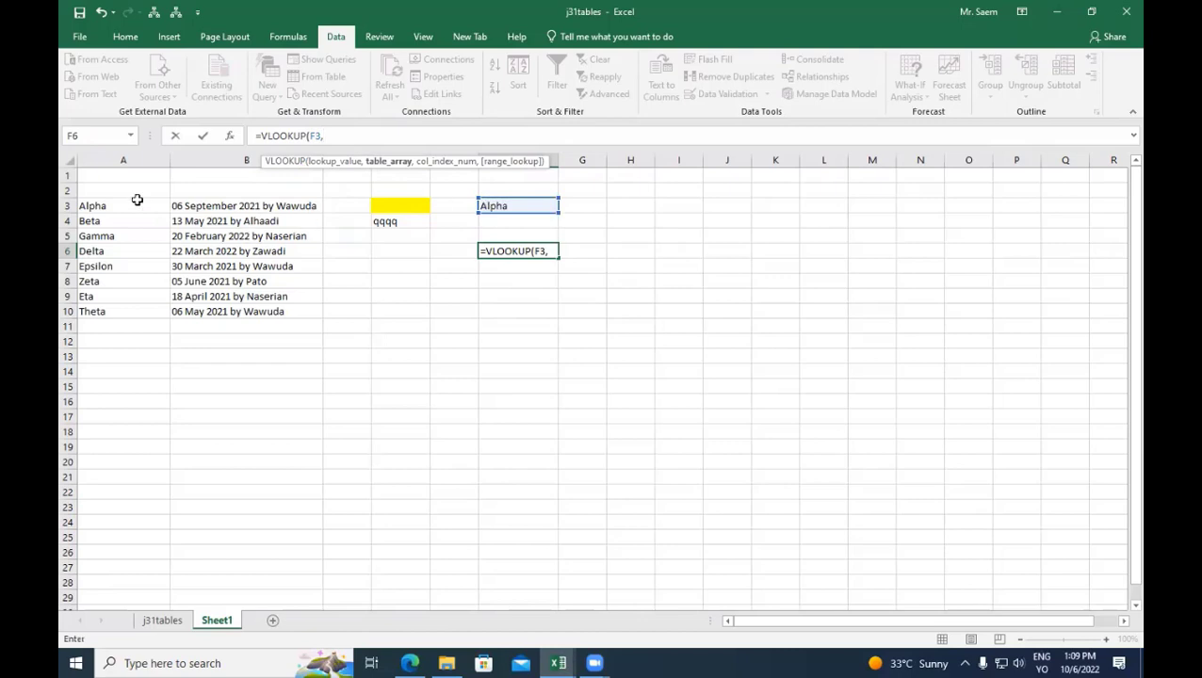
left_click_drag(130, 203, 237, 302)
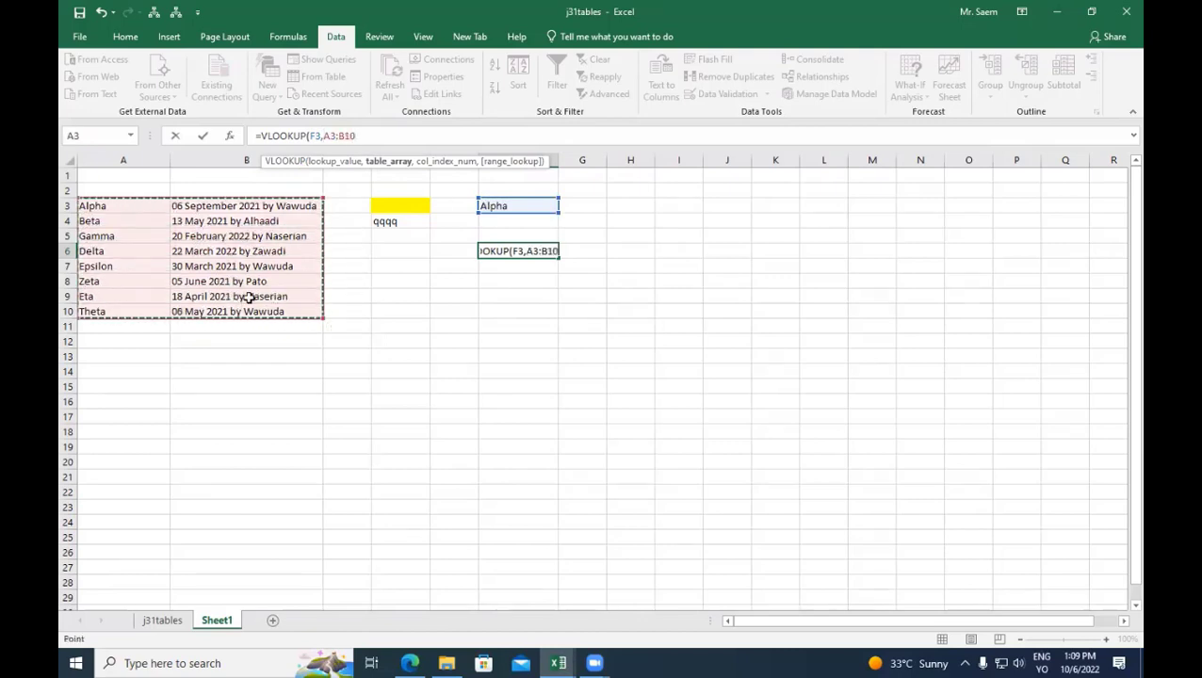
type(",")
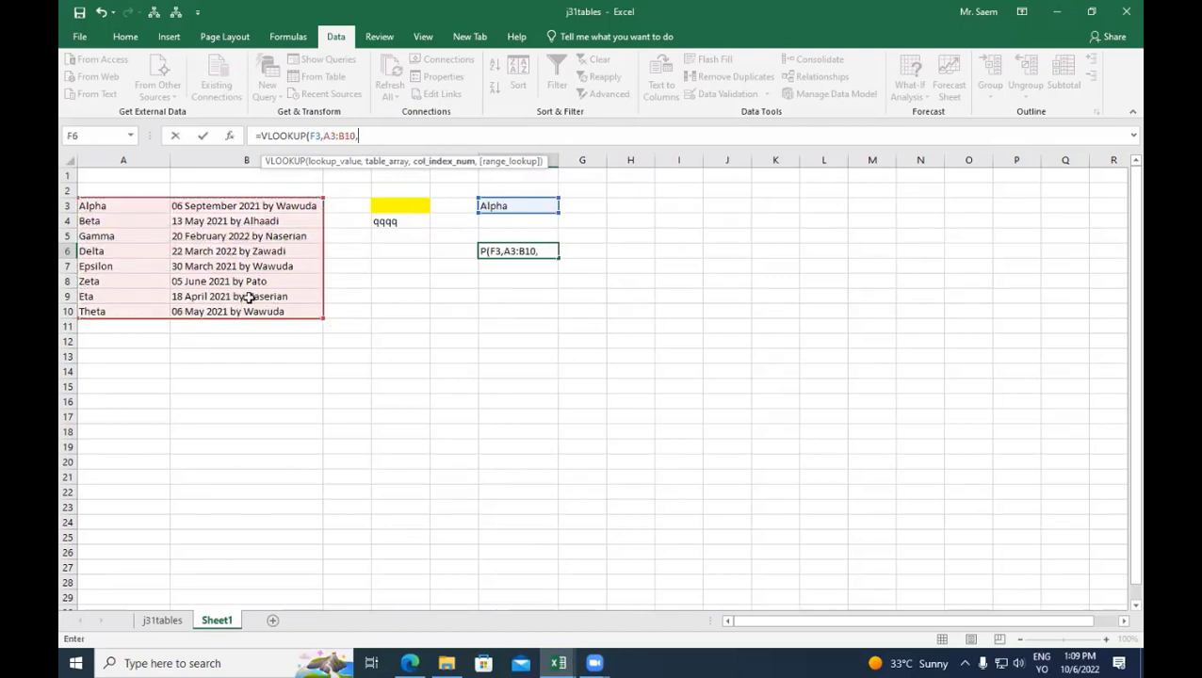
type("2,0")
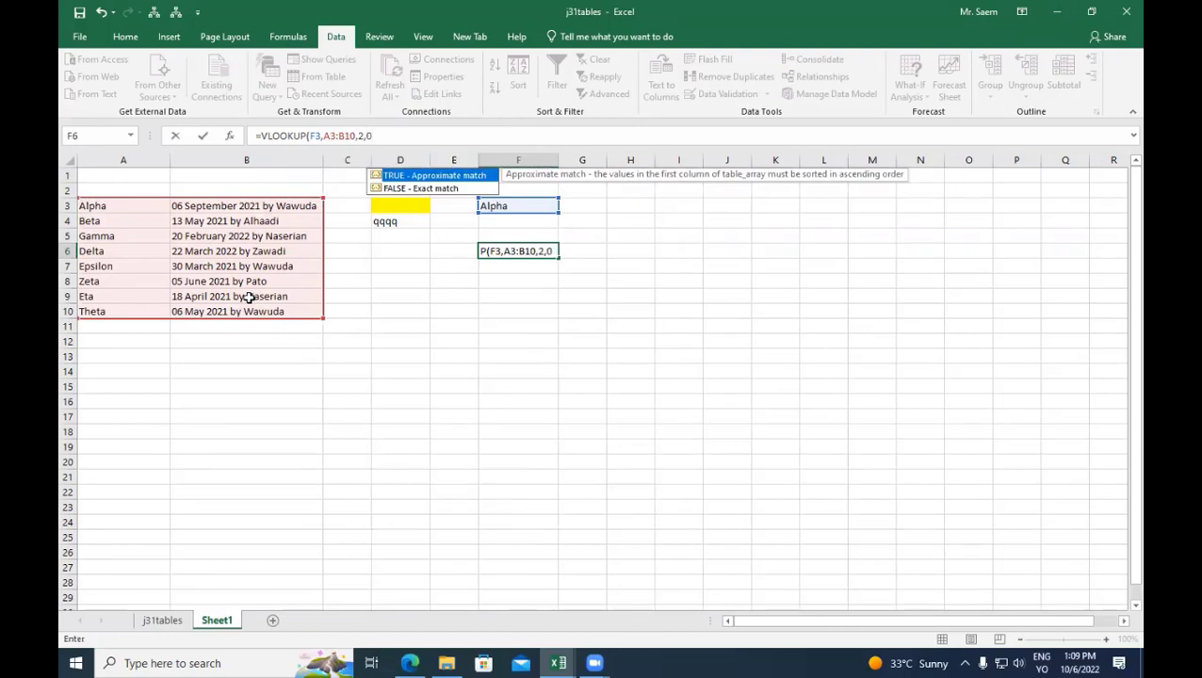
key("Return")
double_click(560, 160)
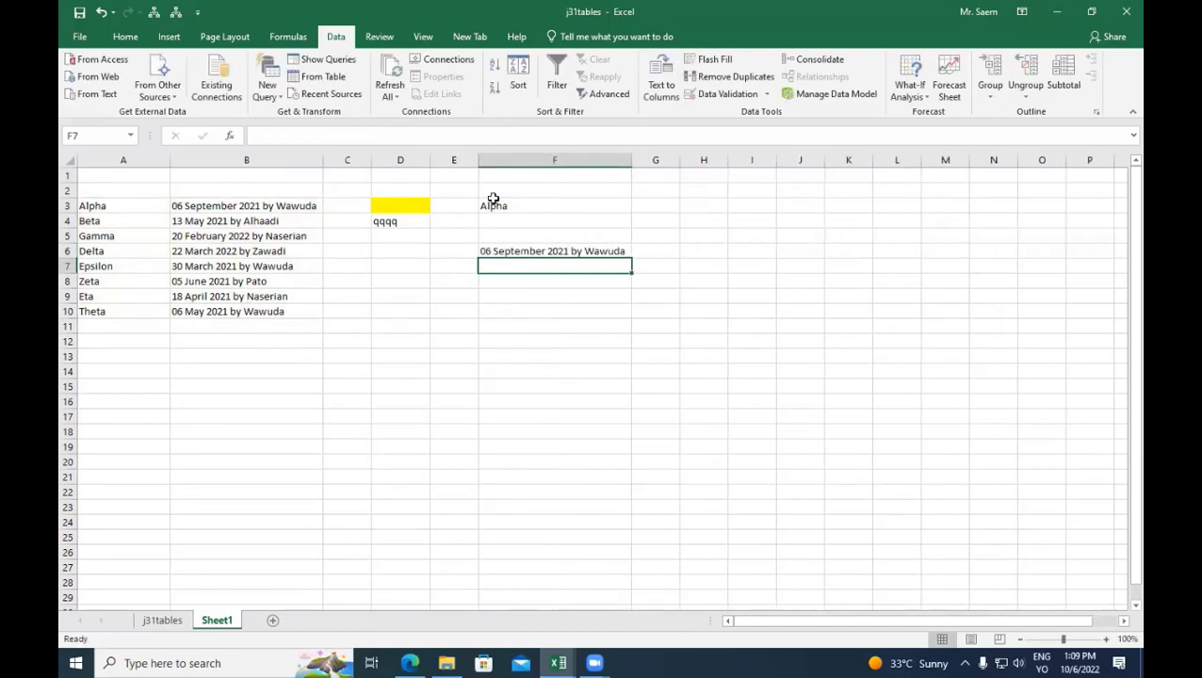
Make F3:F6 bold at font size 18 and autofit the width of column F
left_click_drag(493, 199, 542, 251)
left_click(125, 36)
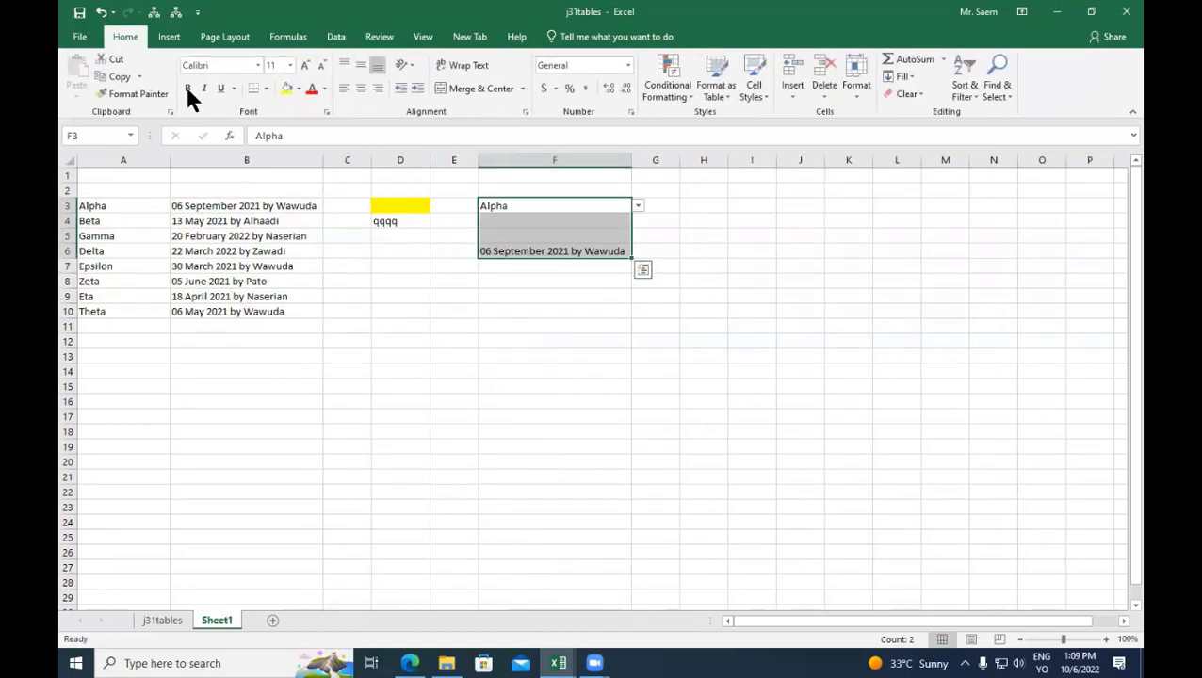
left_click(187, 88)
left_click(304, 65)
left_click(304, 65)
left_click(305, 65)
left_click(304, 65)
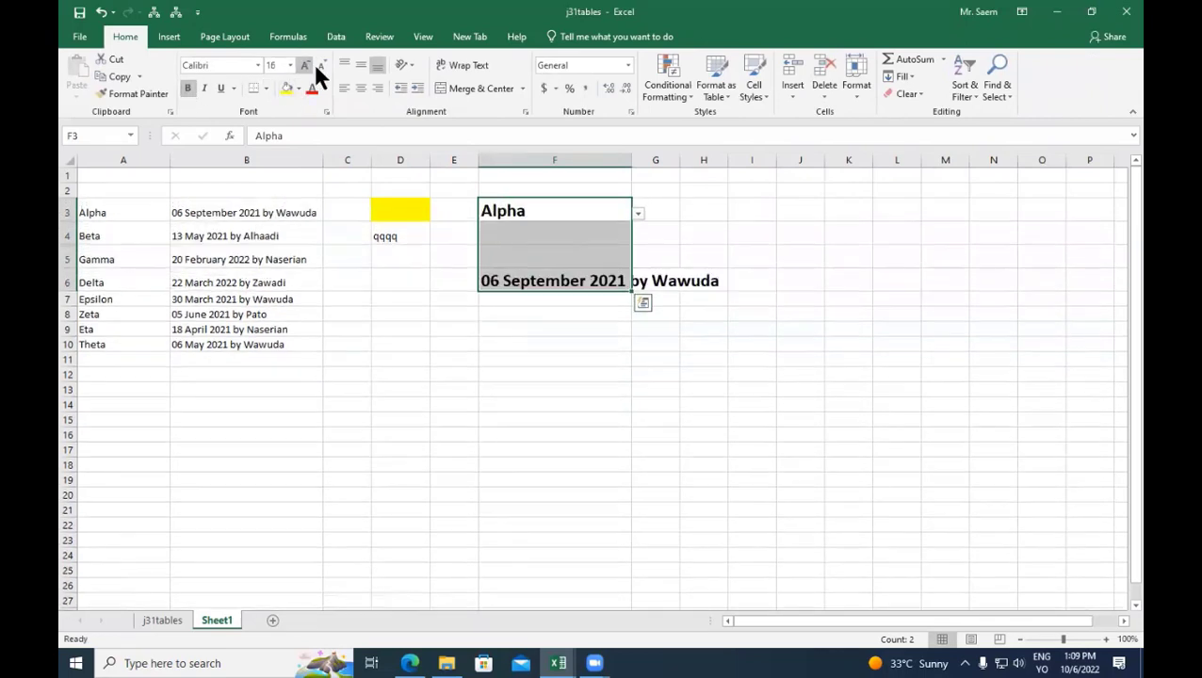
double_click(633, 161)
left_click(621, 327)
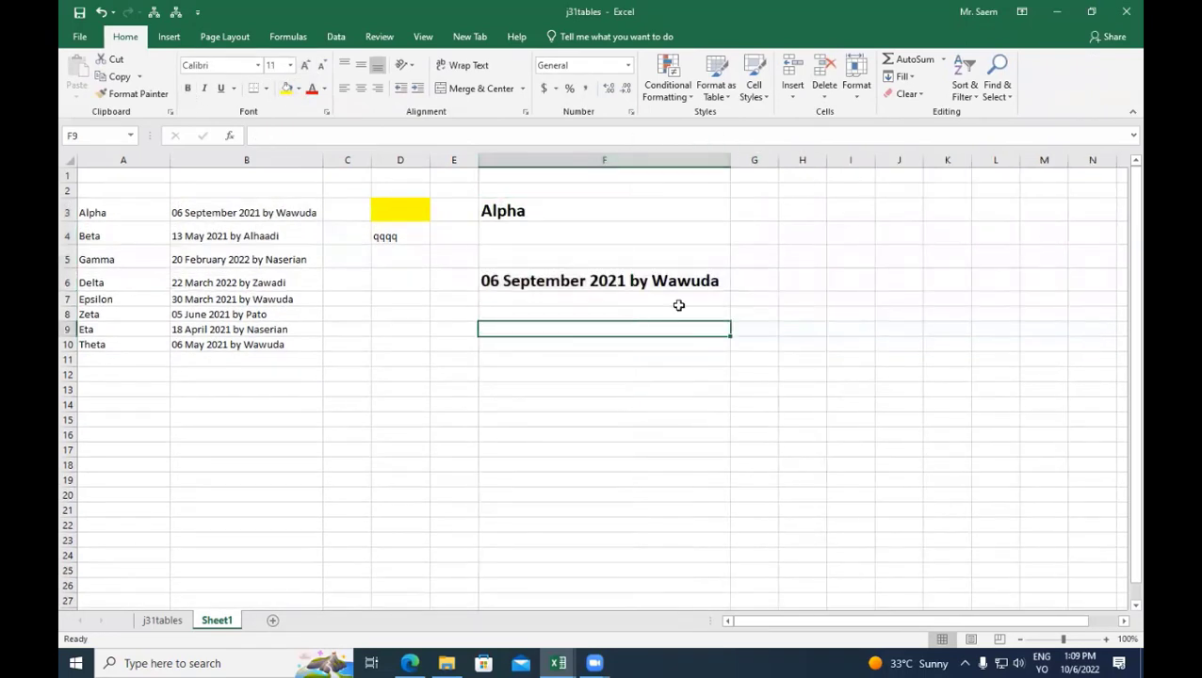
Try out the F3 drop-down list by choosing Delta, Eta and finally Delta again to drive the lookup in F6
left_click(635, 215)
left_click(736, 213)
left_click(695, 255)
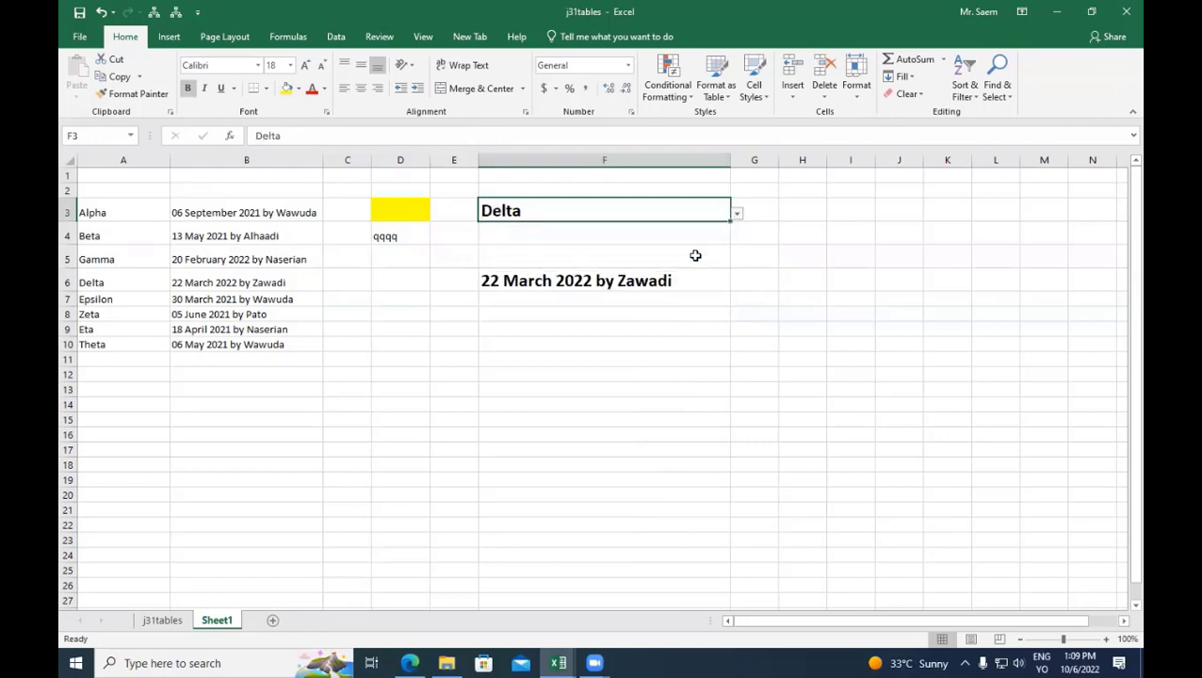
left_click(737, 213)
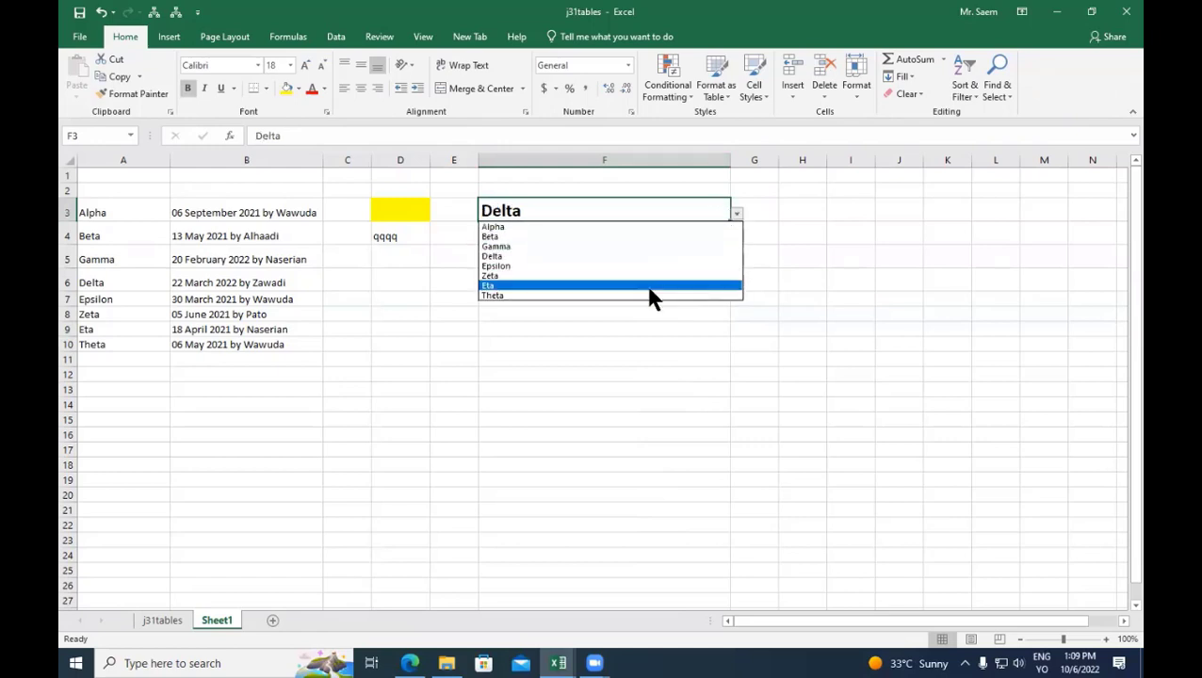
left_click(650, 287)
left_click(736, 213)
left_click(670, 256)
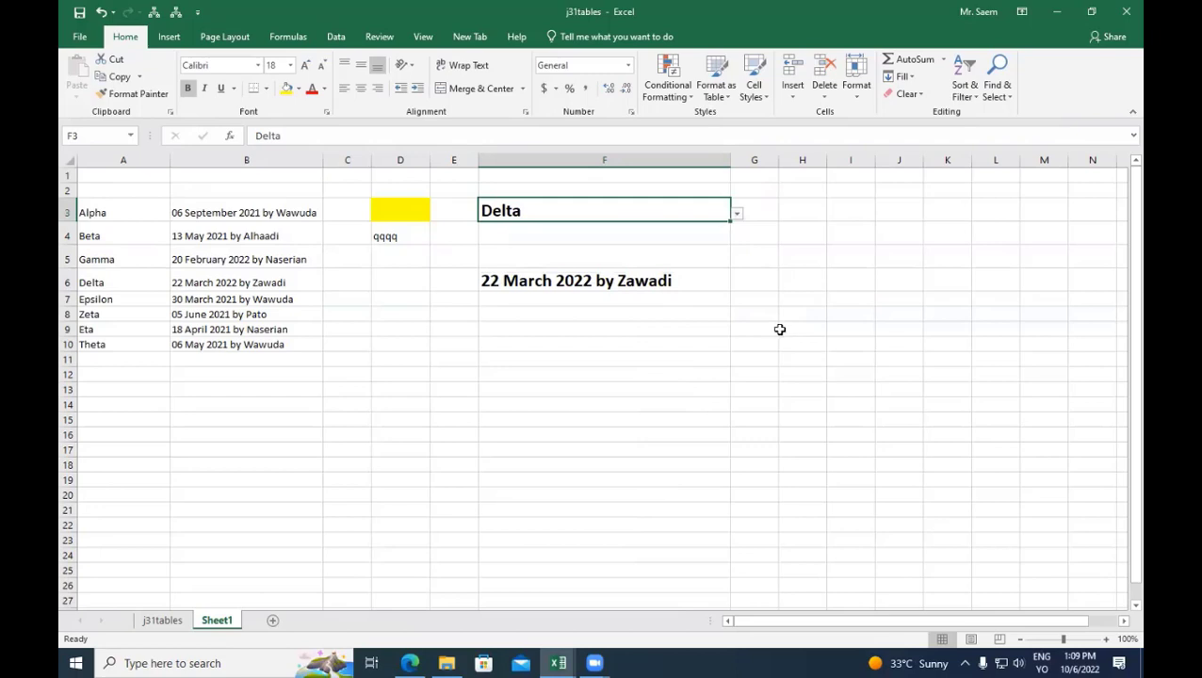
left_click(682, 280)
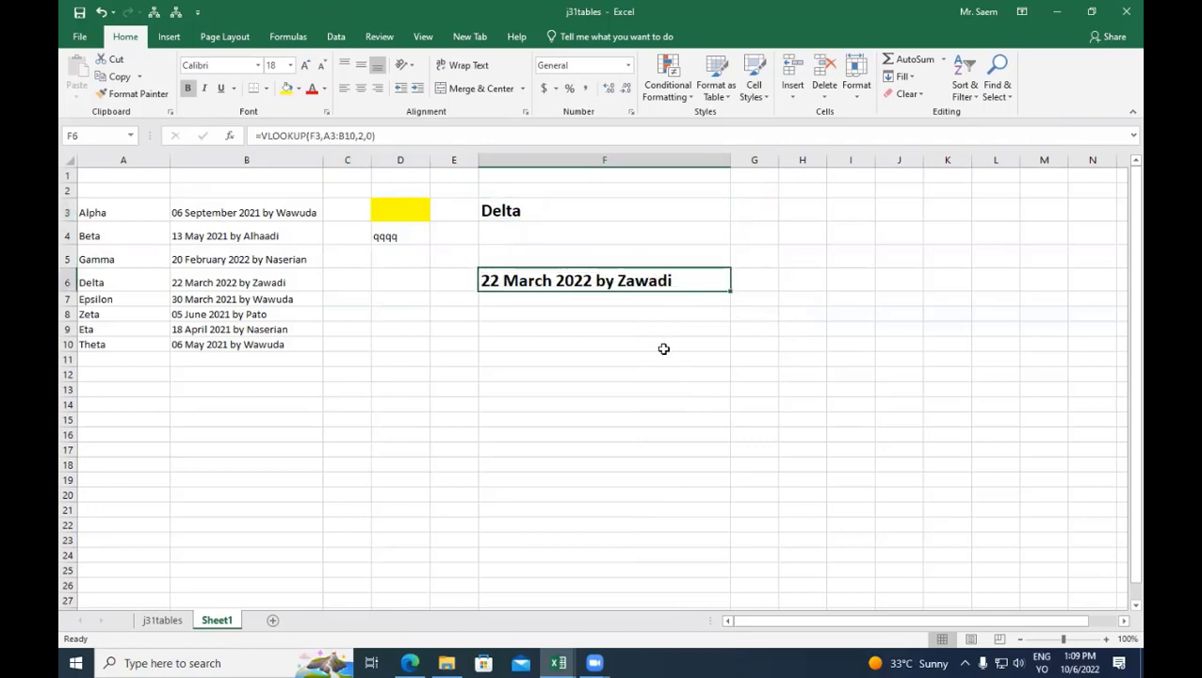
left_click(527, 210)
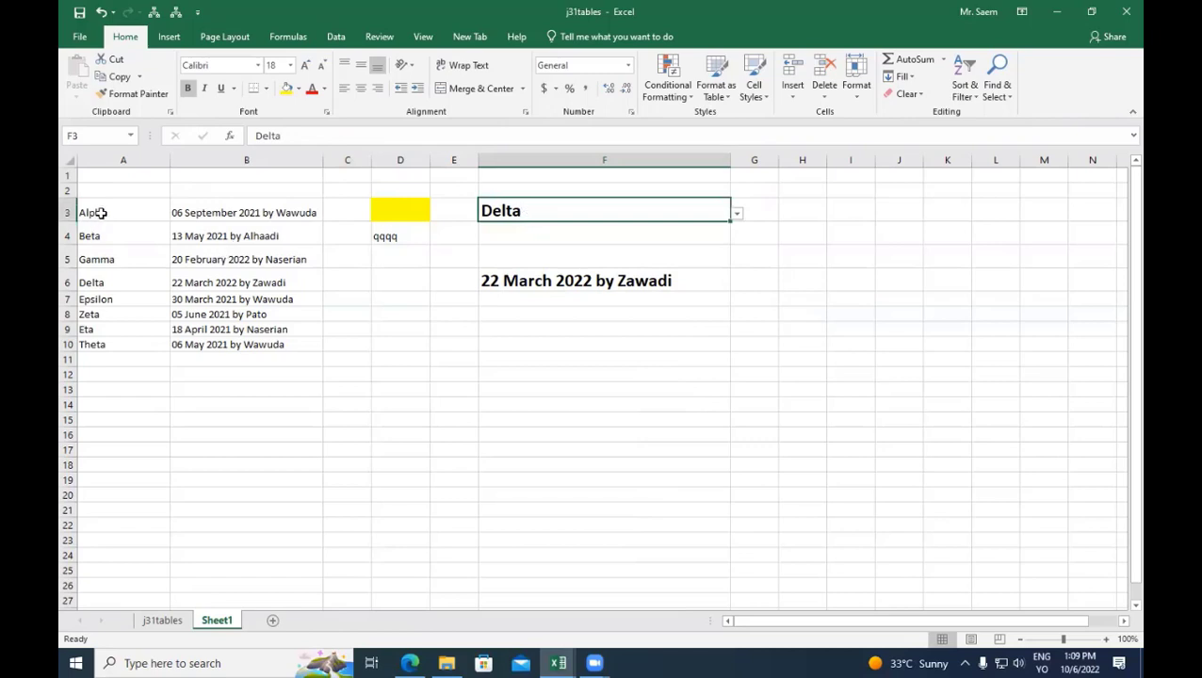
left_click_drag(96, 209, 243, 343)
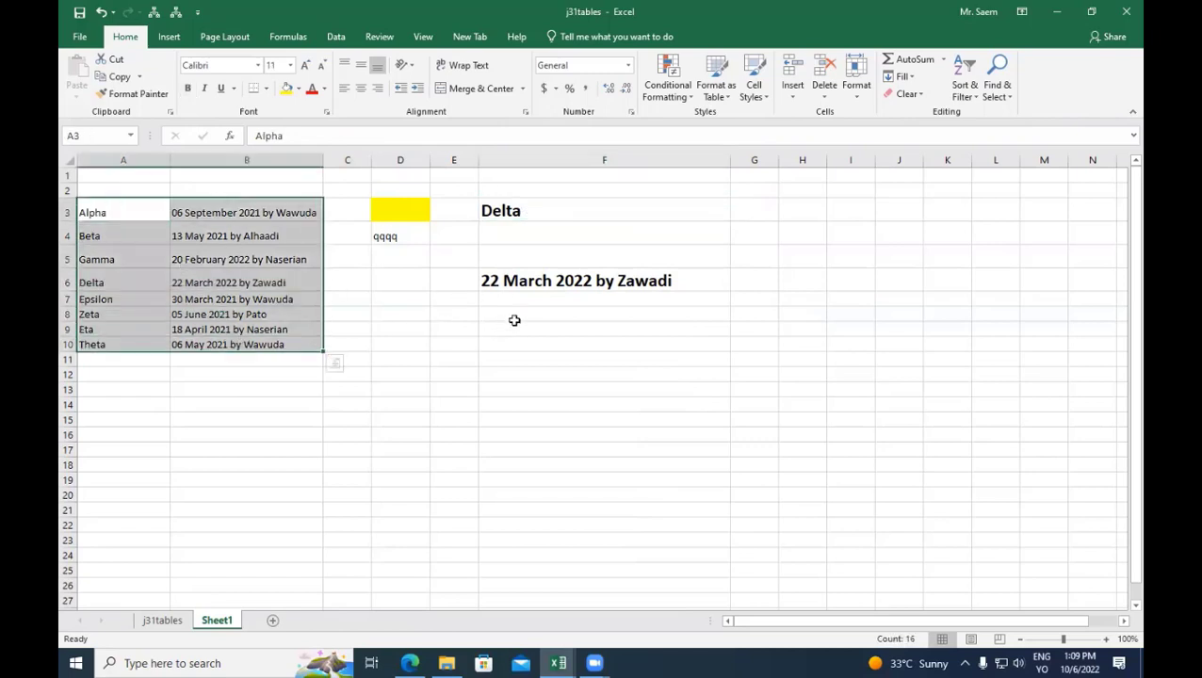
Copy the VLOOKUP formula text from F6 and paste it into a new Notepad document
left_click(557, 279)
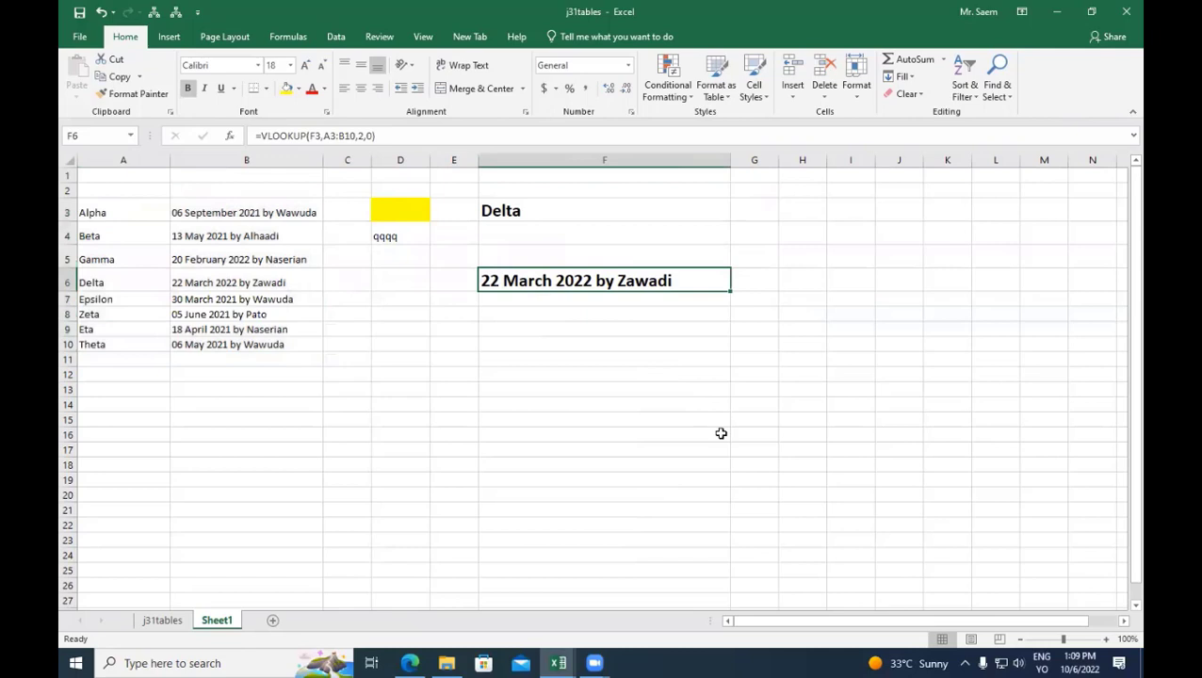
left_click(389, 138)
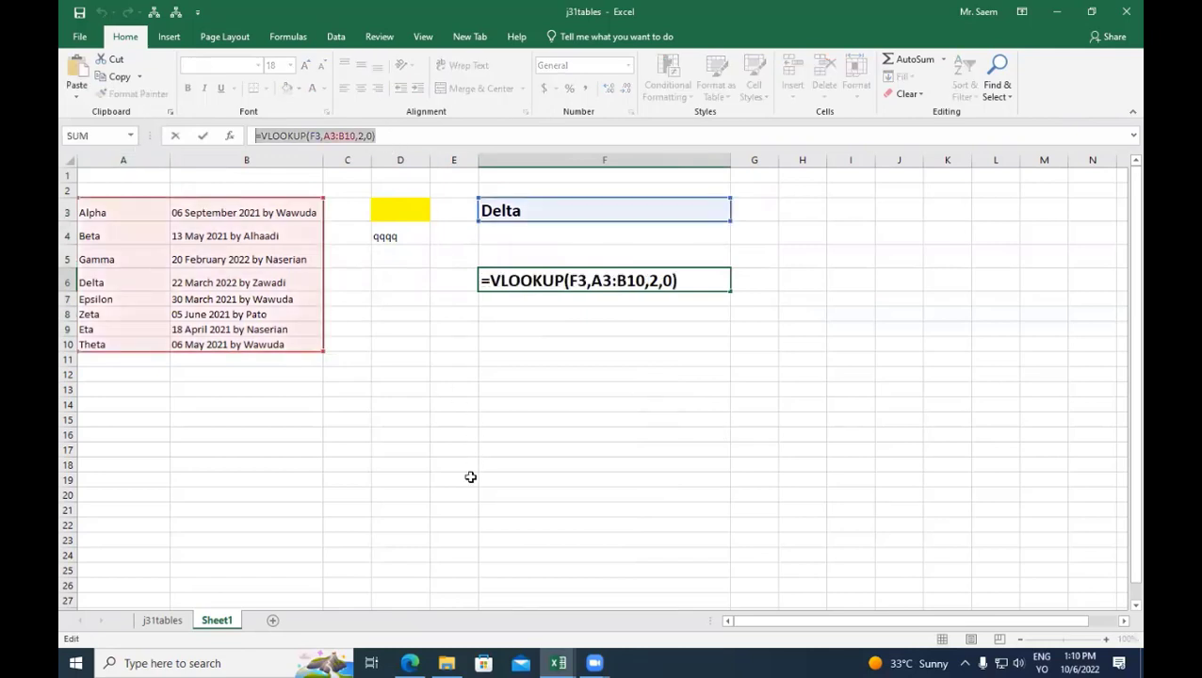
left_click(252, 664)
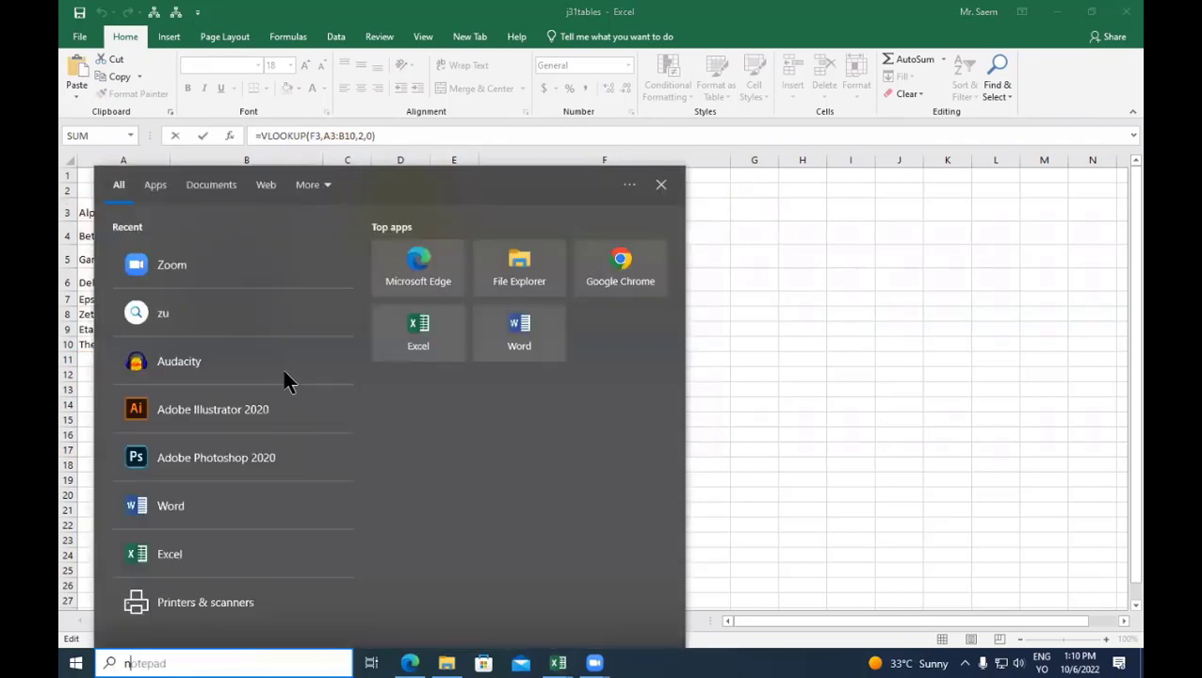
type("notepad")
left_click(237, 253)
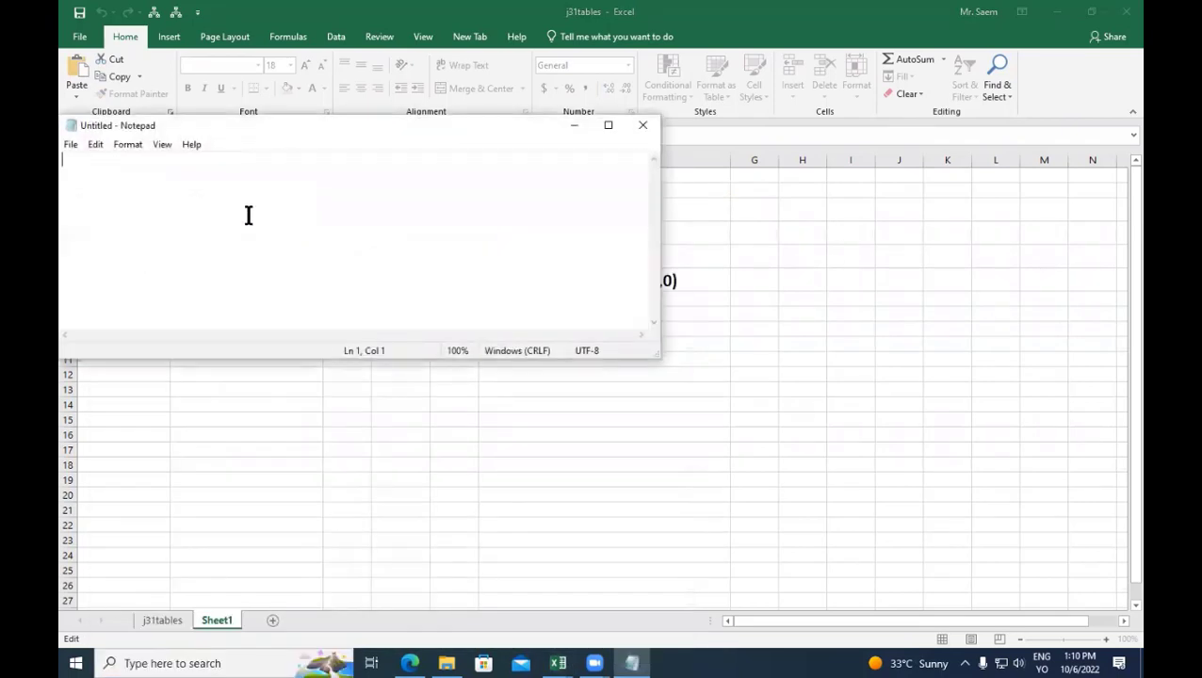
type("=VLOOKUP(F3,A3:B10,2,0)")
Enlarge the Notepad font, then shrink the Notepad window and move it clear of the worksheet data
left_click(128, 146)
left_click(143, 180)
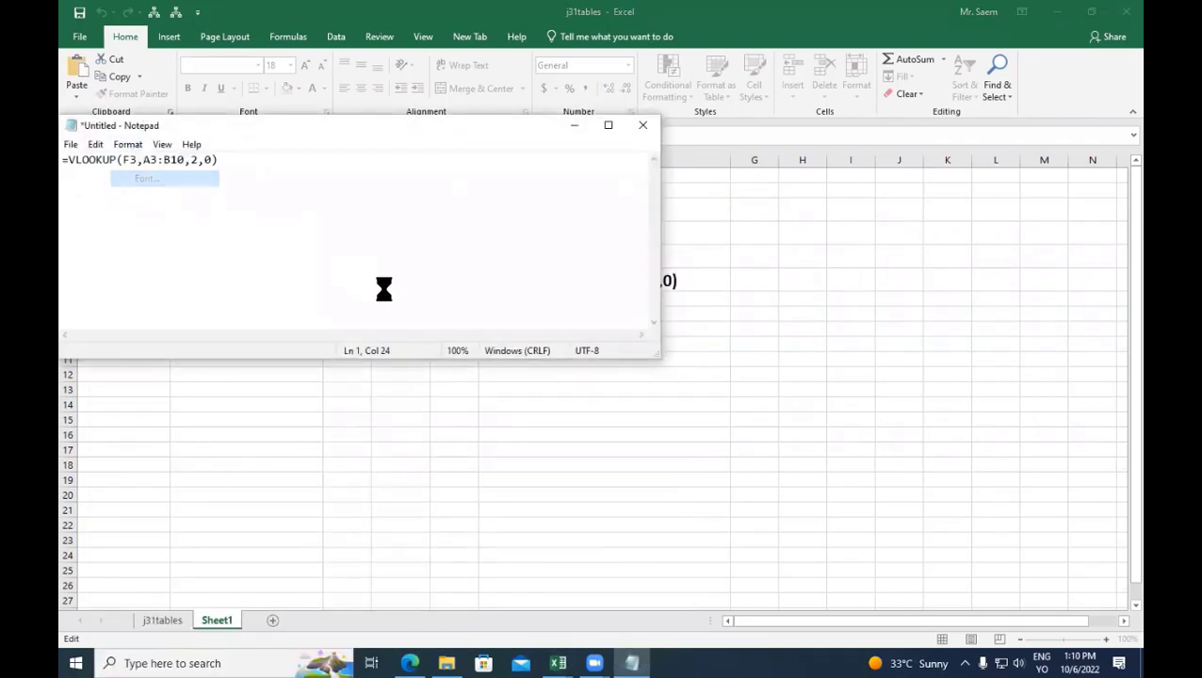
left_click(294, 565)
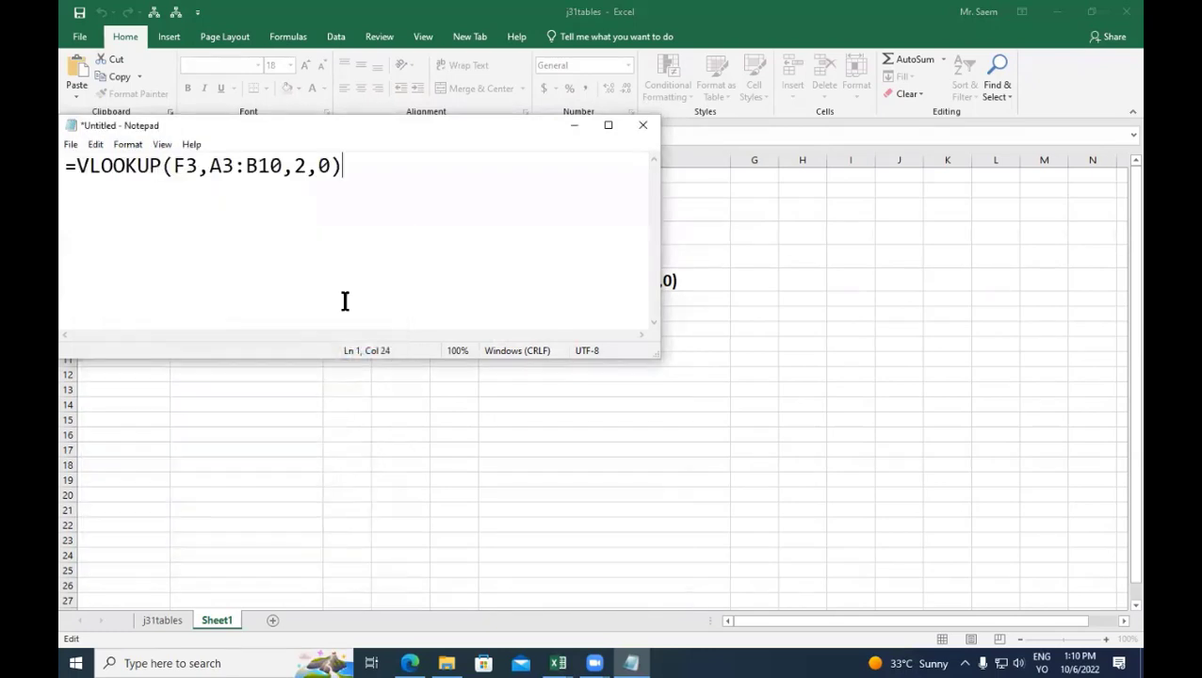
left_click_drag(347, 360, 869, 123)
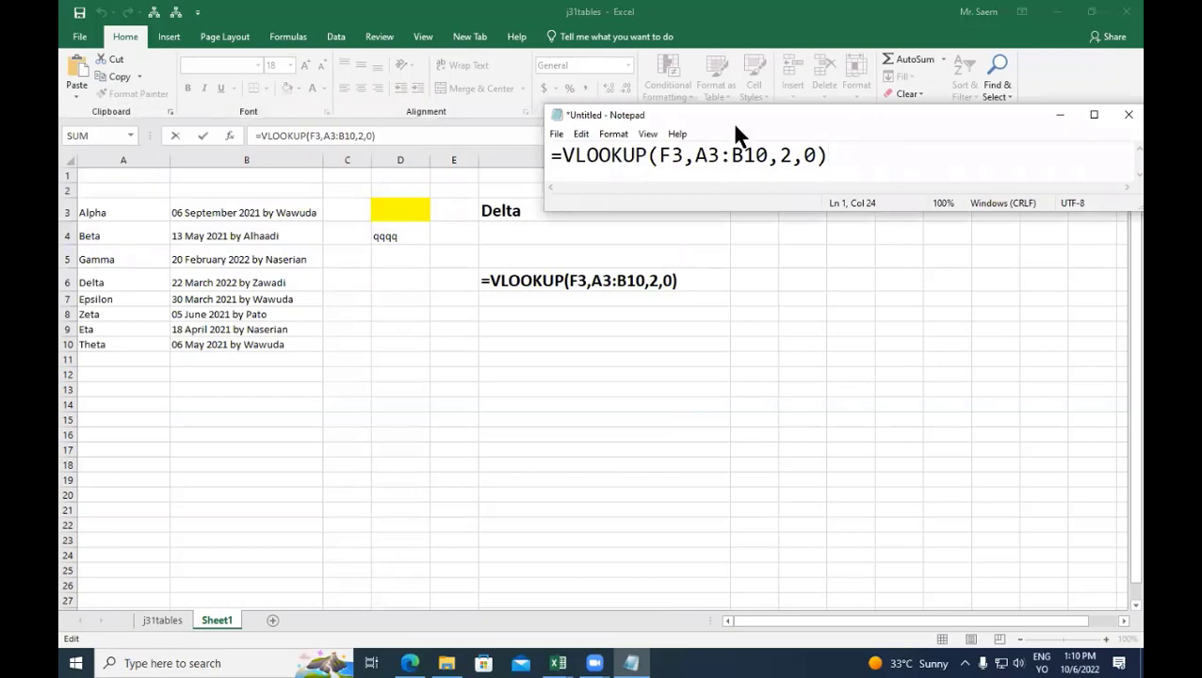
left_click_drag(737, 118, 755, 71)
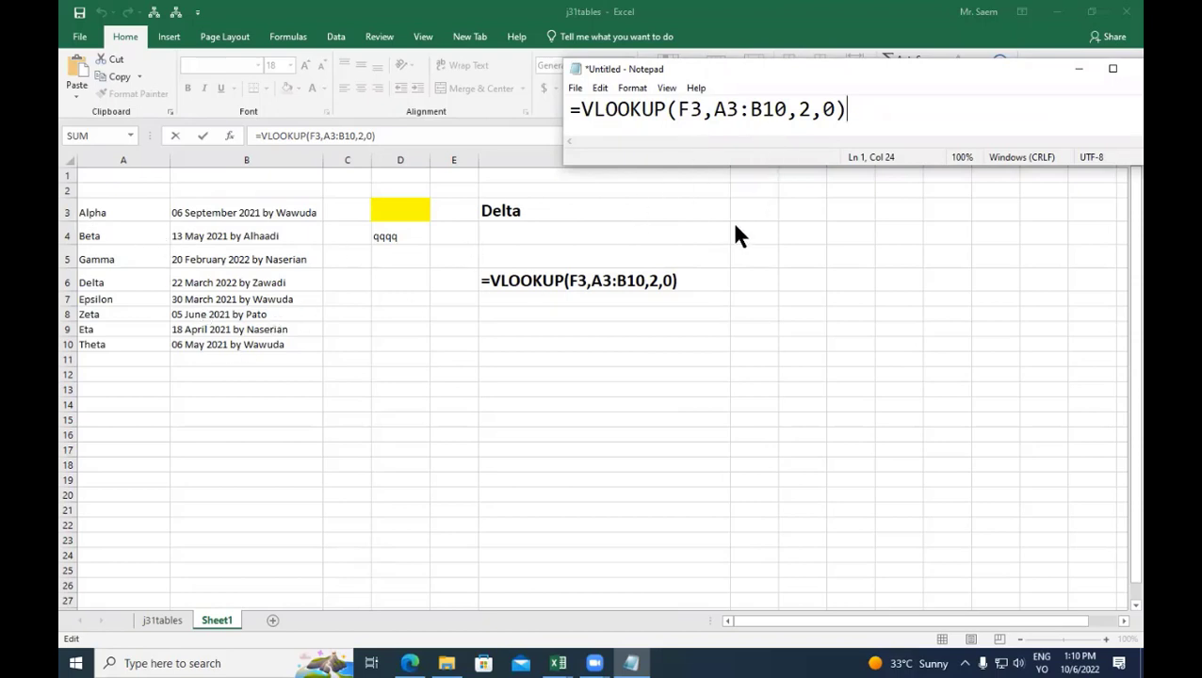
Switch back to Excel and finish editing F6, keeping its VLOOKUP formula
double_click(633, 280)
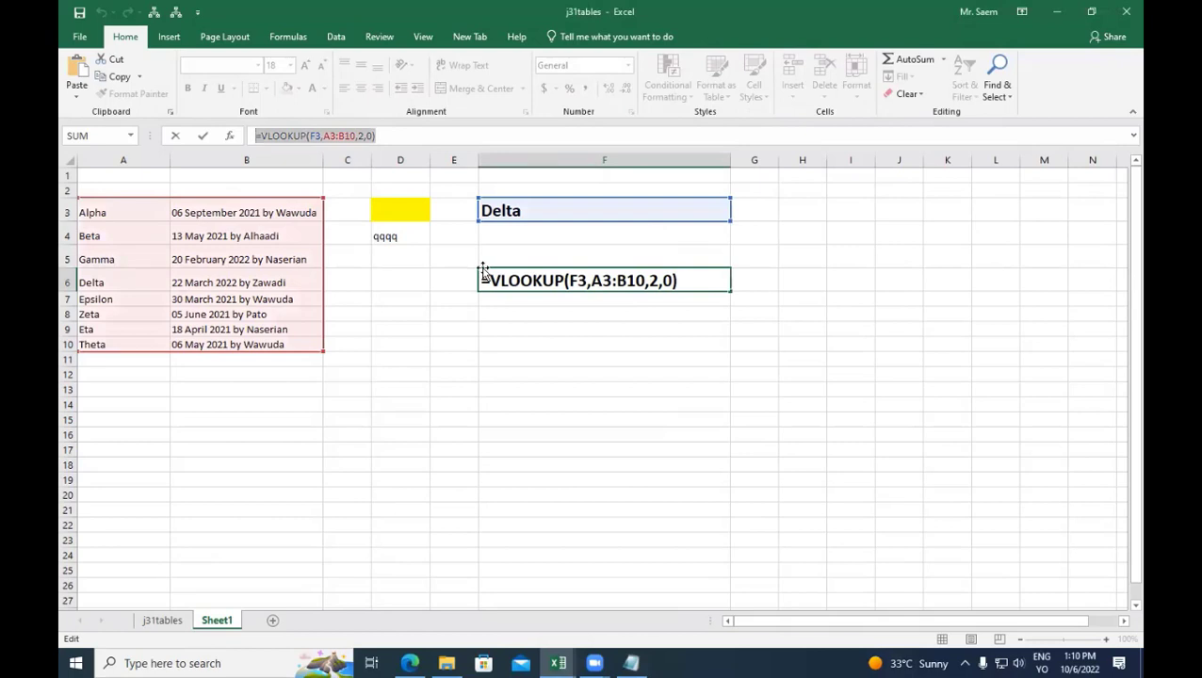
left_click(203, 135)
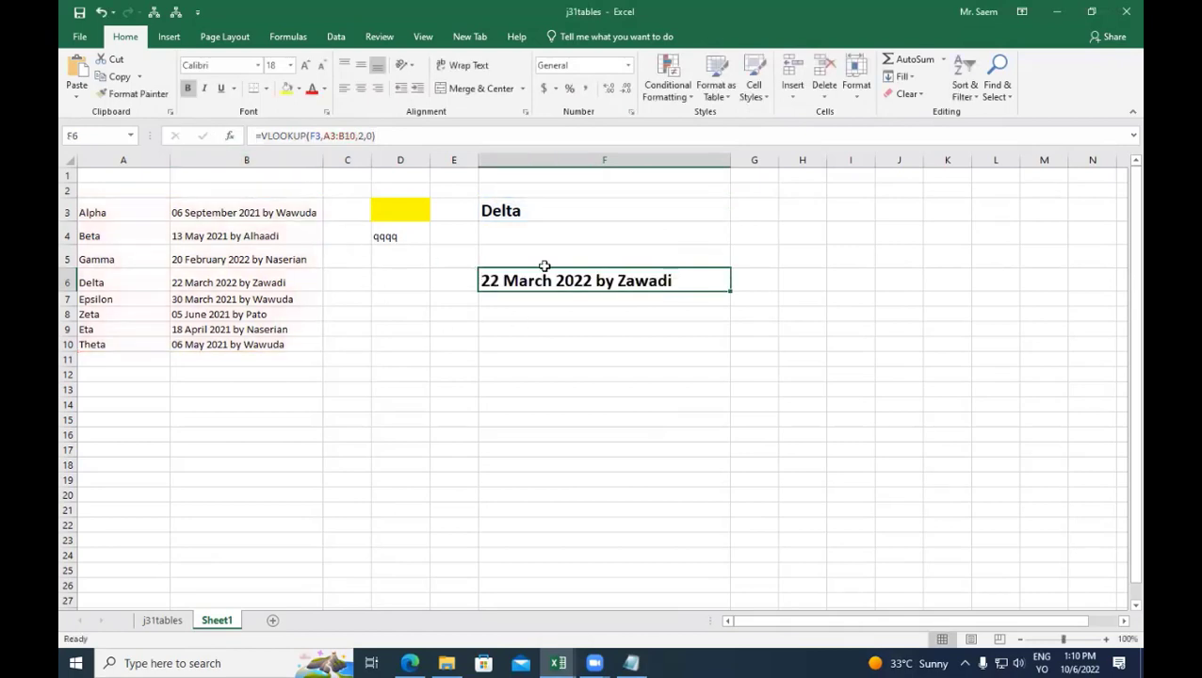
left_click(562, 213)
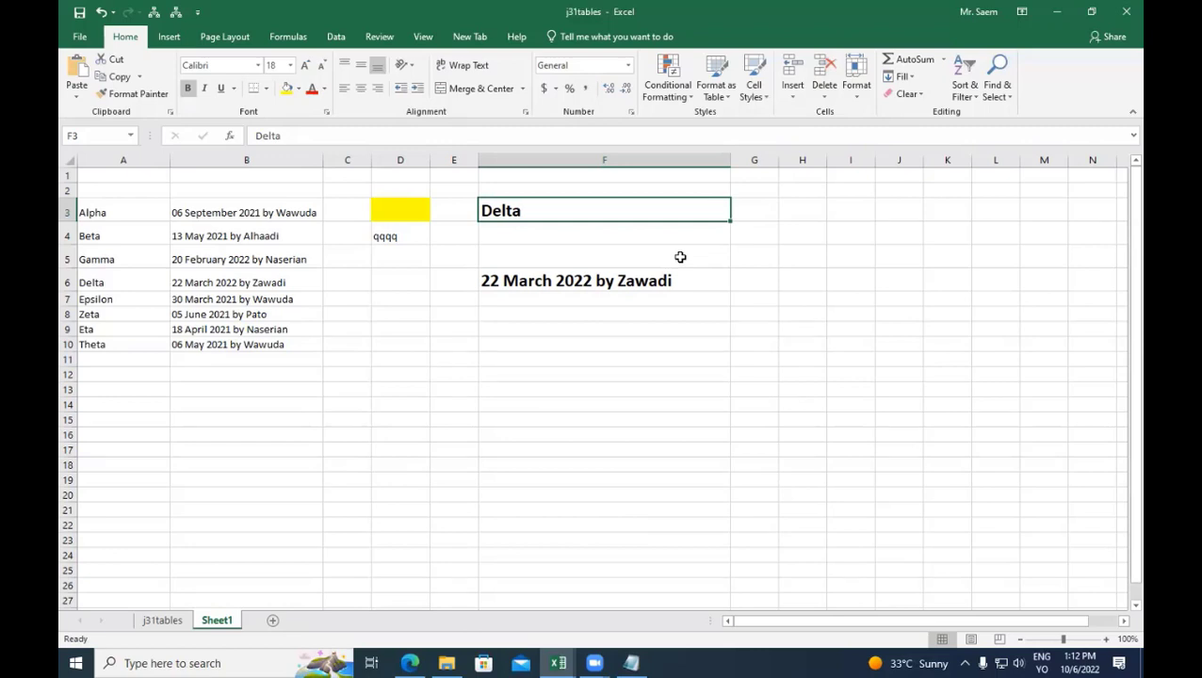
left_click(567, 361)
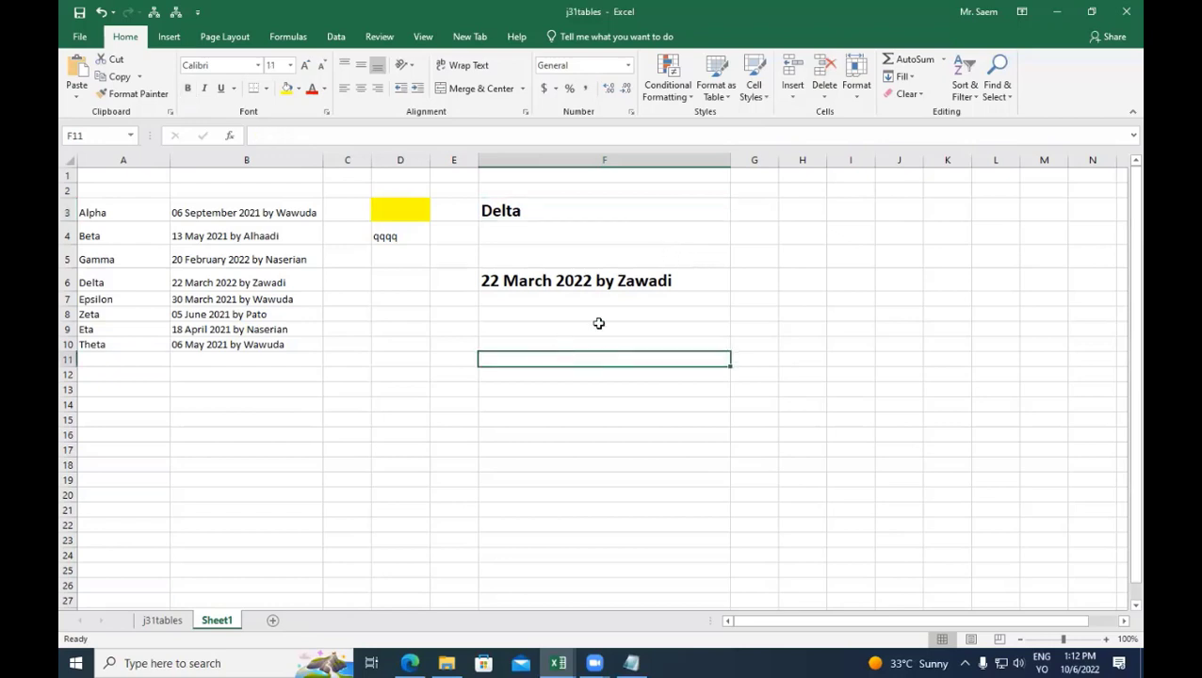
left_click(169, 38)
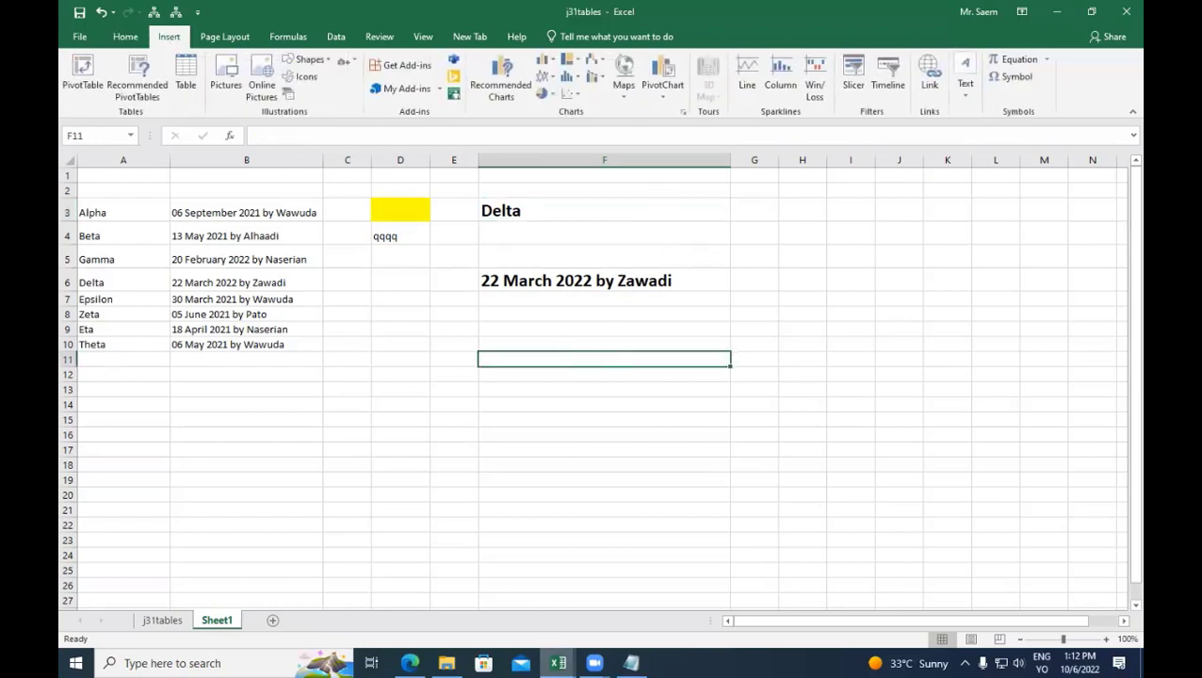
left_click(558, 663)
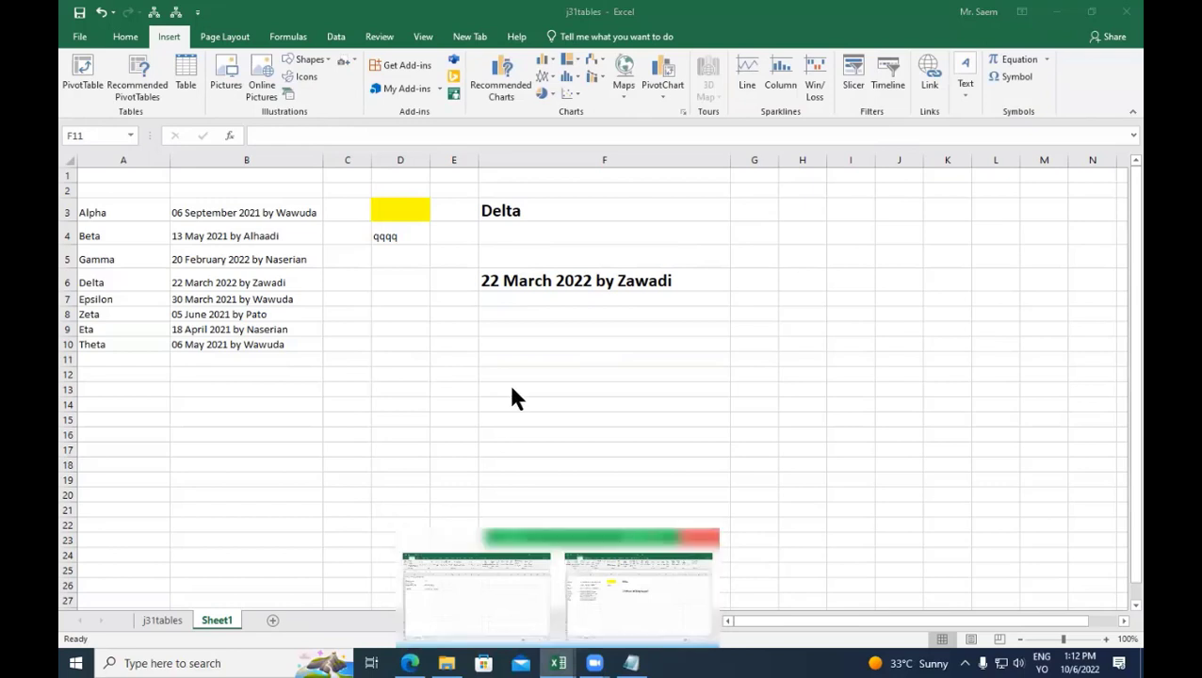
Enter =NOW() in F10 and select the cell again to show its formula
left_click(495, 344)
left_click(425, 138)
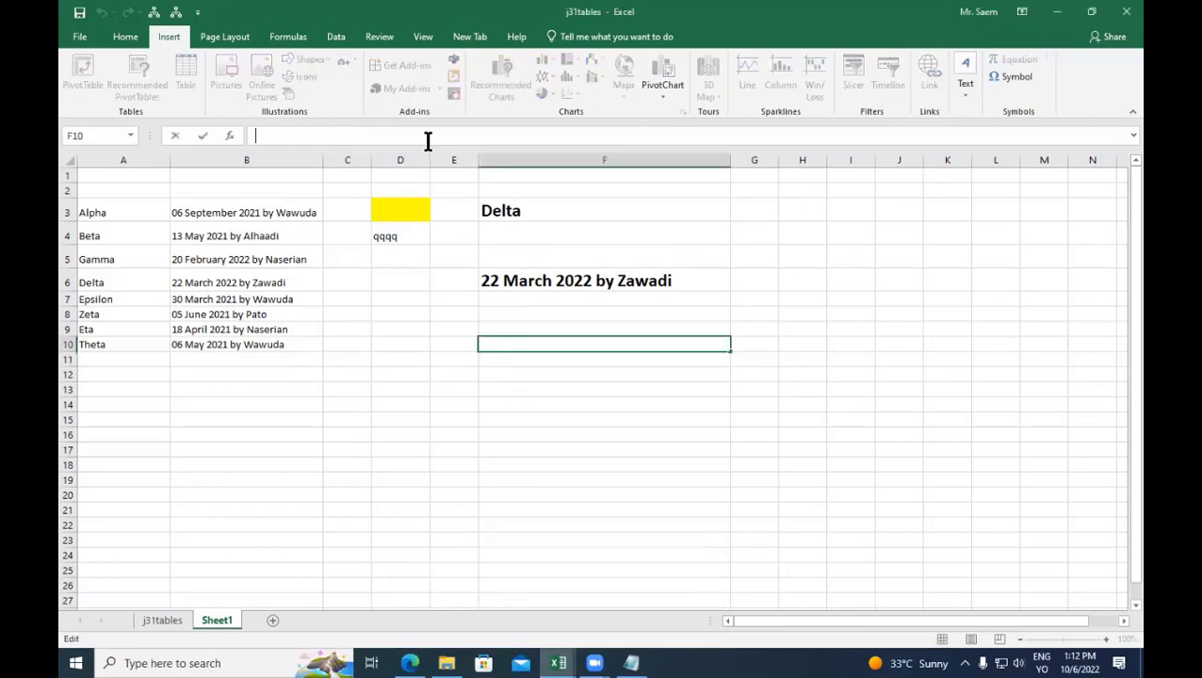
type("=now(")
key("Return")
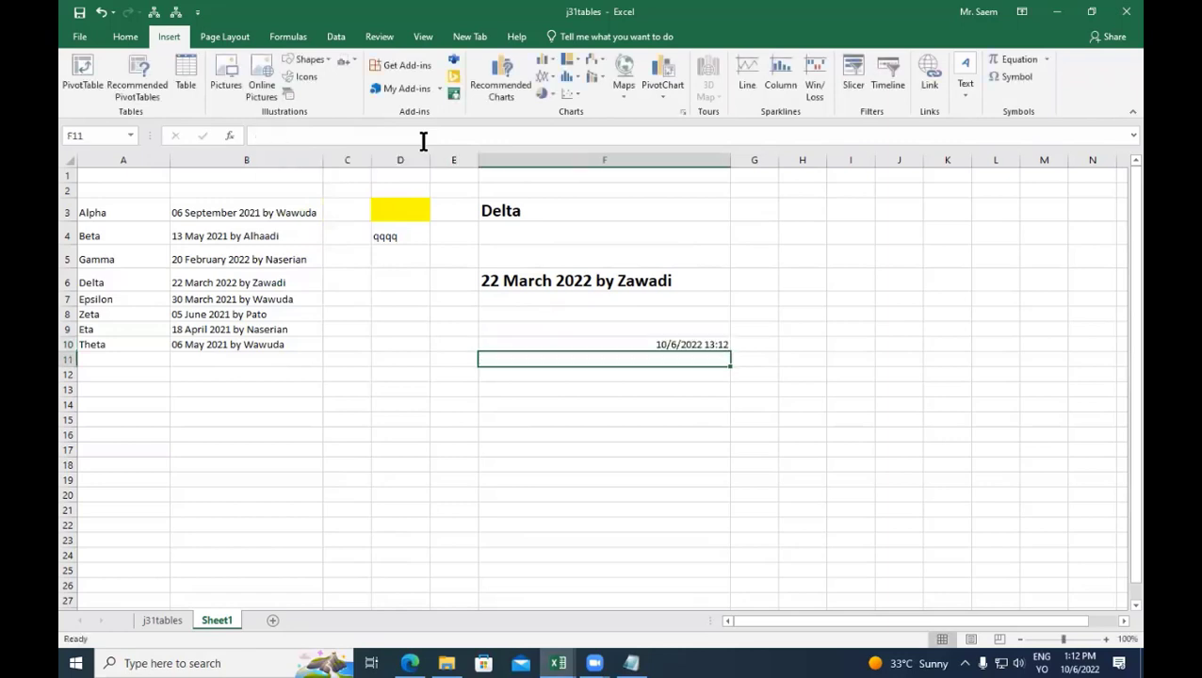
left_click(519, 343)
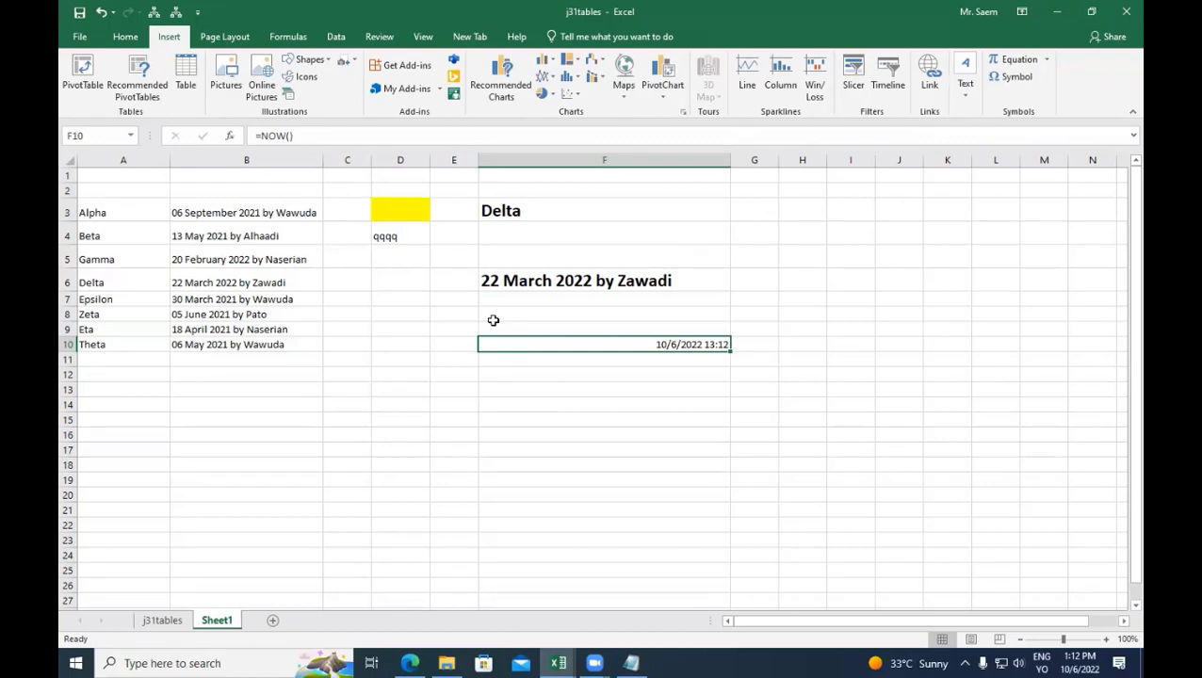
left_click(517, 362)
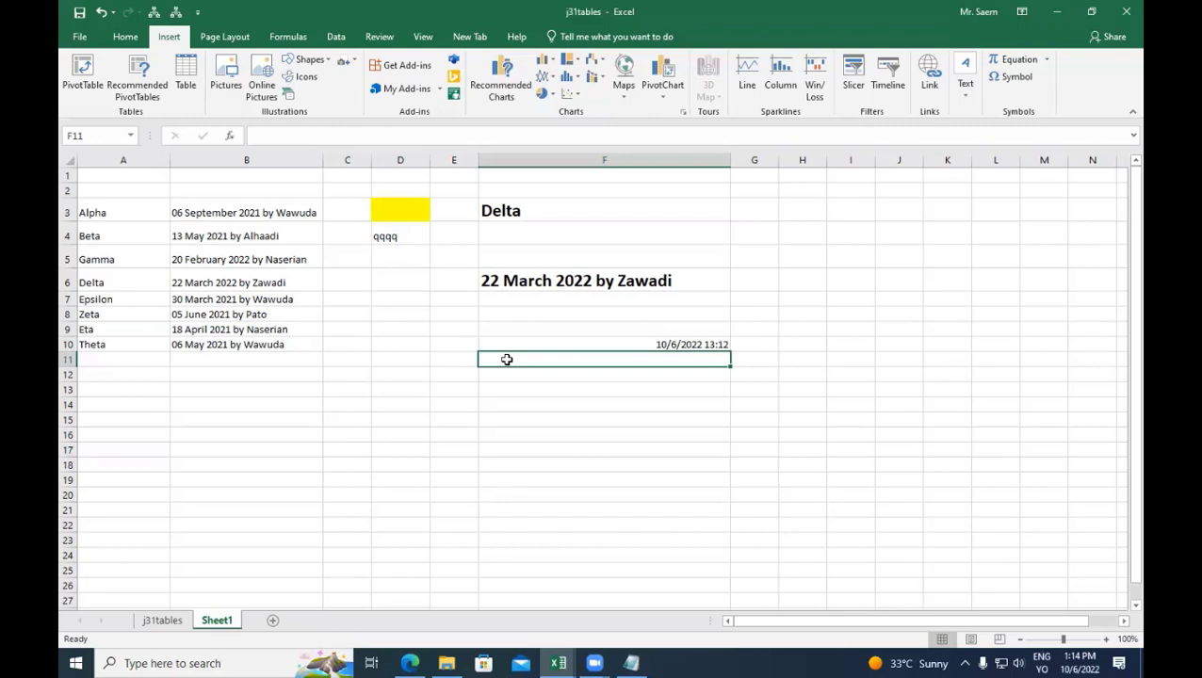
left_click(595, 406)
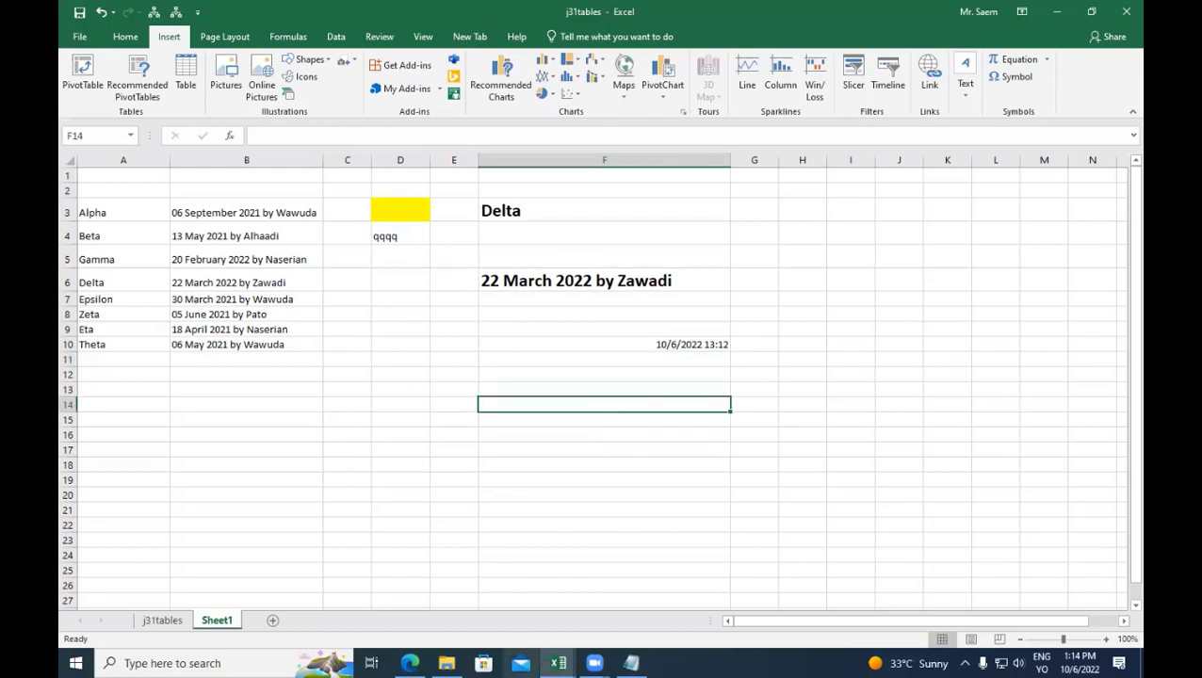
left_click(558, 663)
left_click(476, 592)
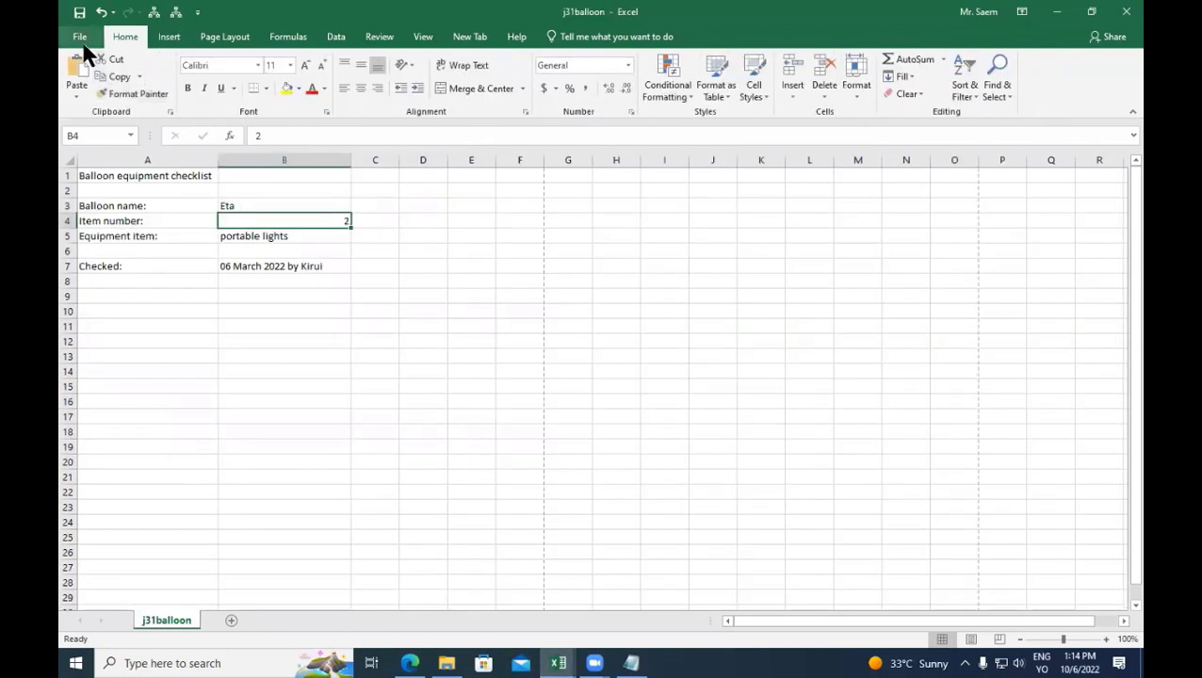
left_click(558, 663)
left_click(643, 592)
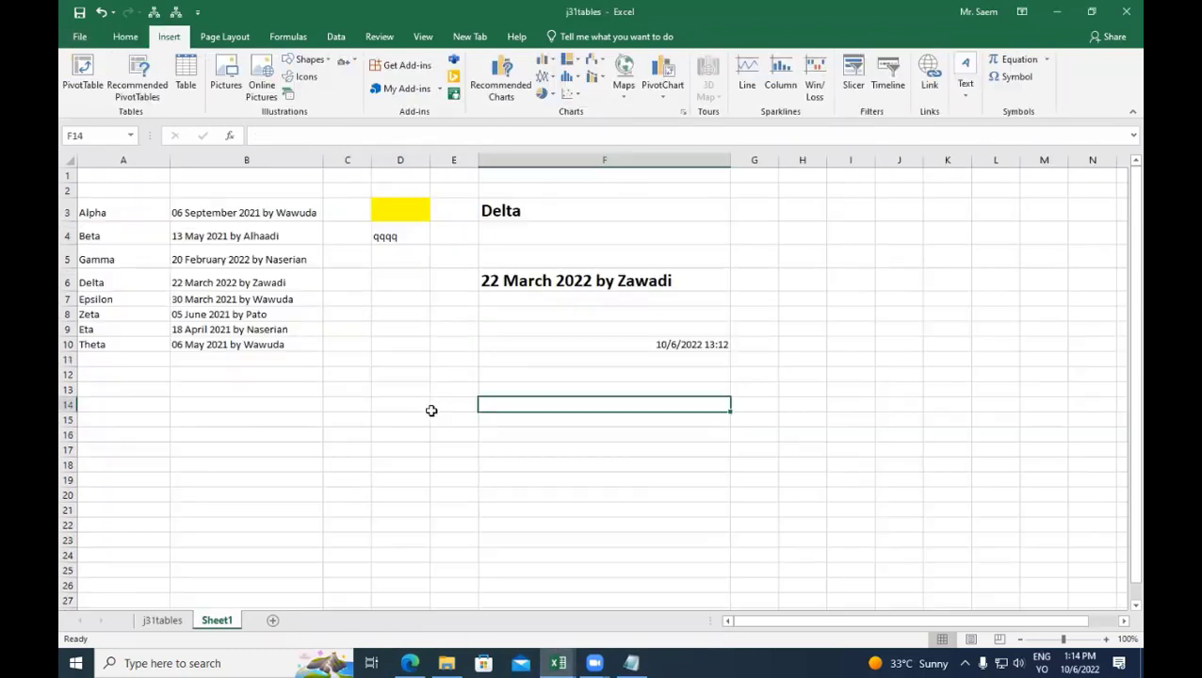
left_click(432, 386)
left_click(376, 389)
Enter a short name entirely in lowercase in C12 and the same name with a capital initial in D12
left_click(341, 374)
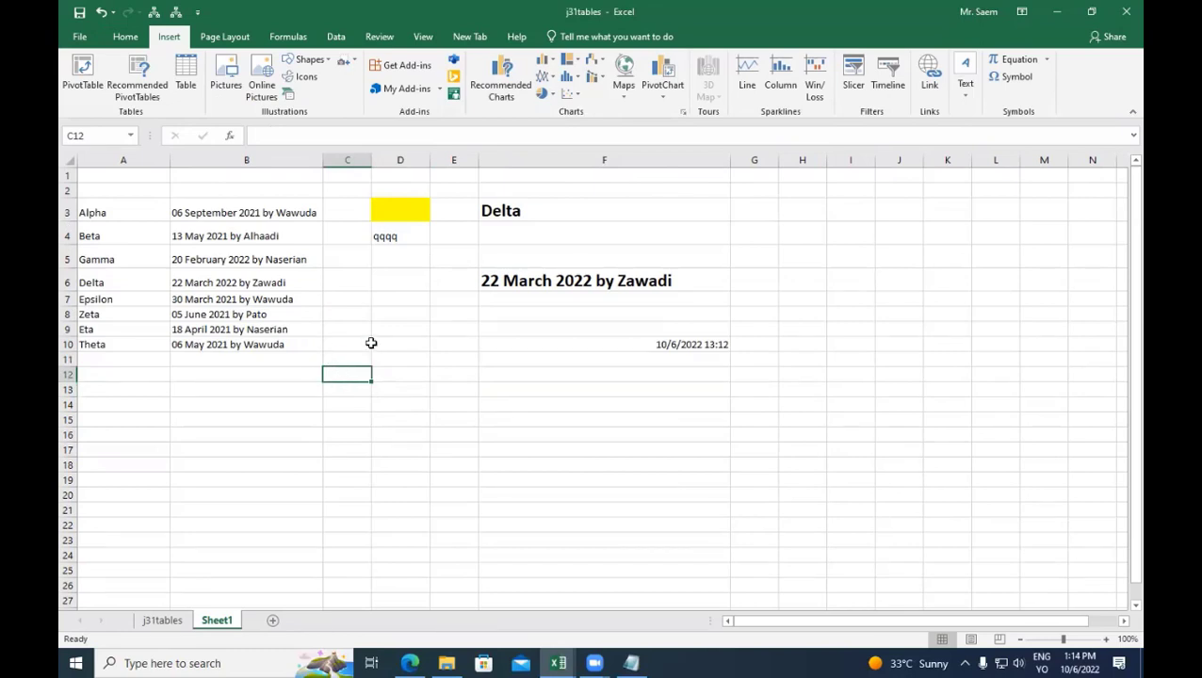
type("saem")
left_click(397, 375)
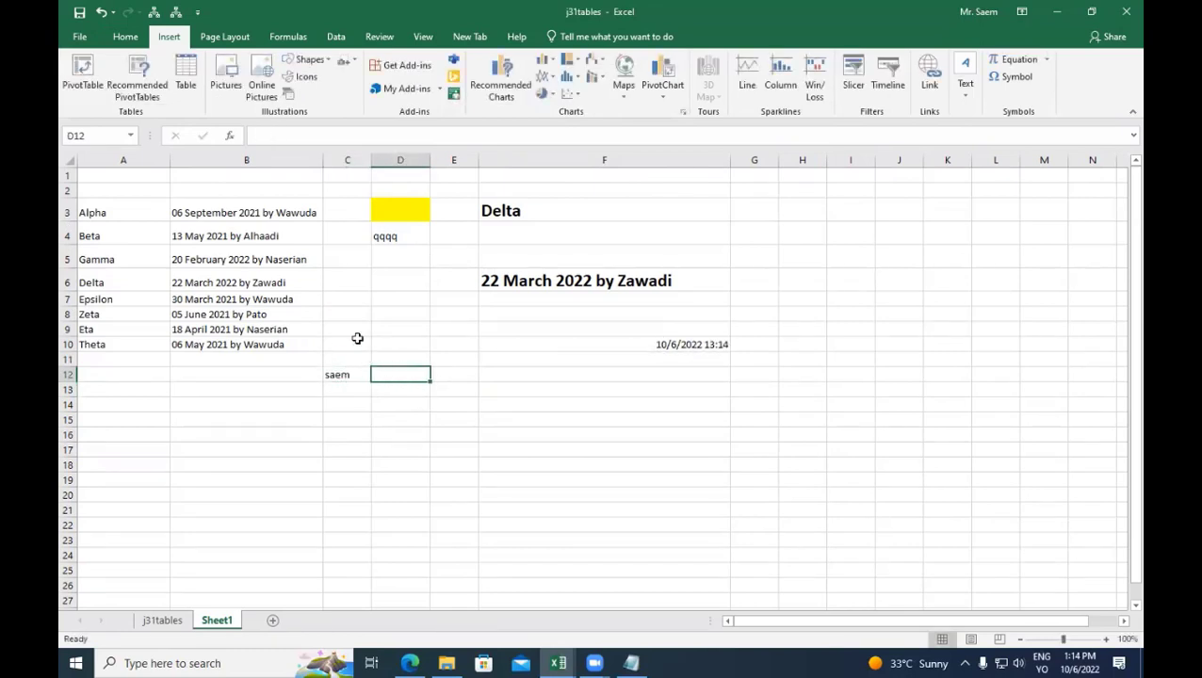
type("Saem")
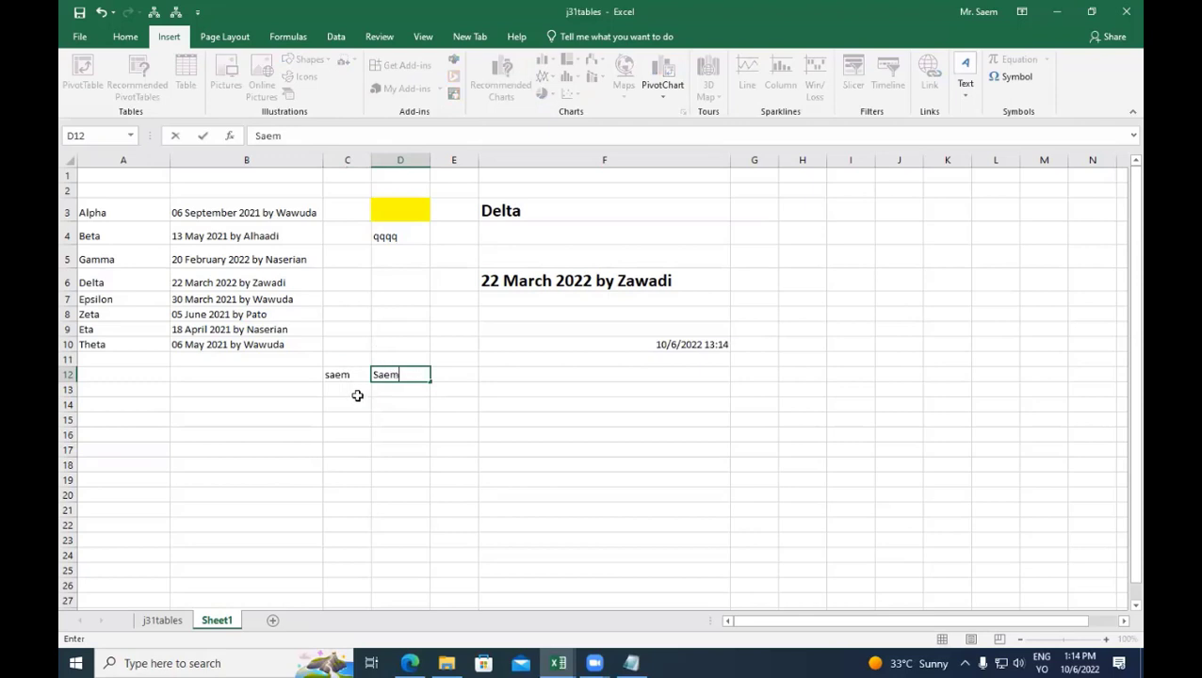
Enter an EXACT formula in C13 that compares the text in C12 with the text in D12
left_click(357, 396)
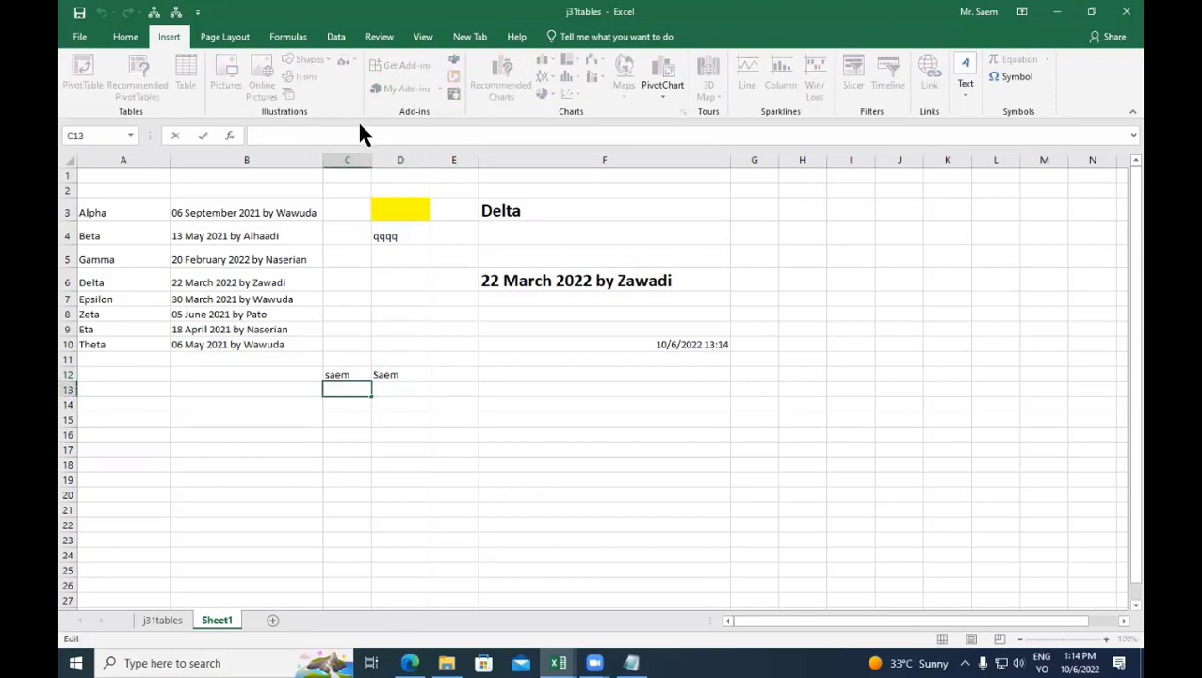
type("=ex")
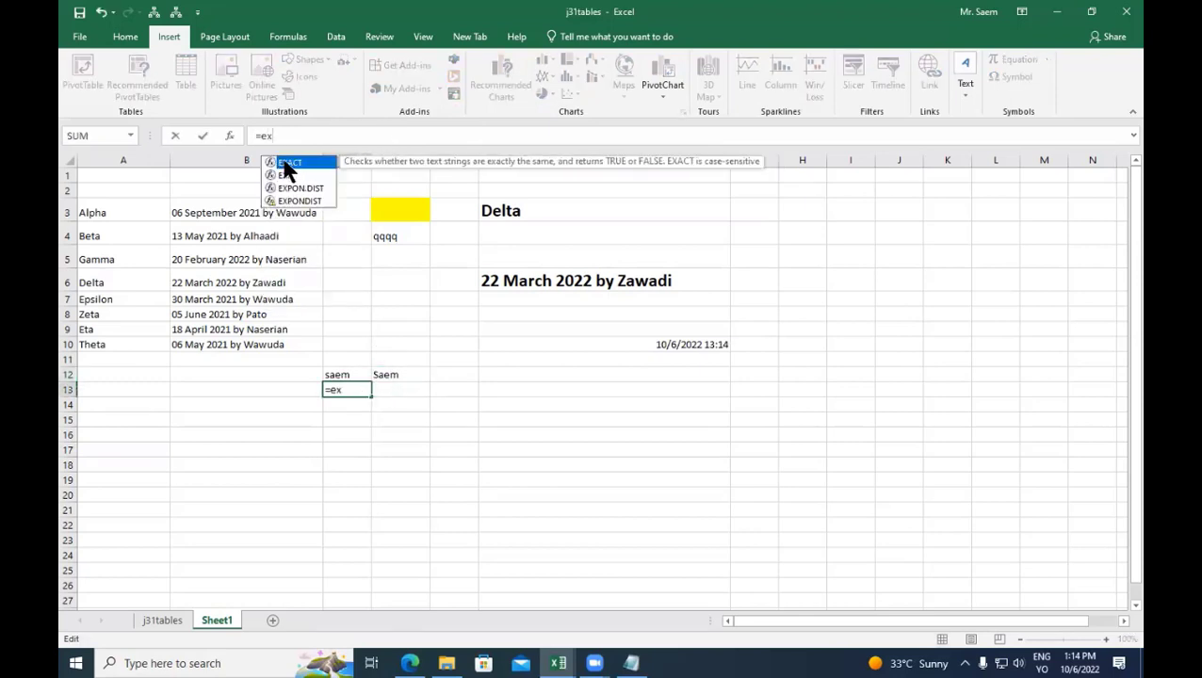
double_click(287, 165)
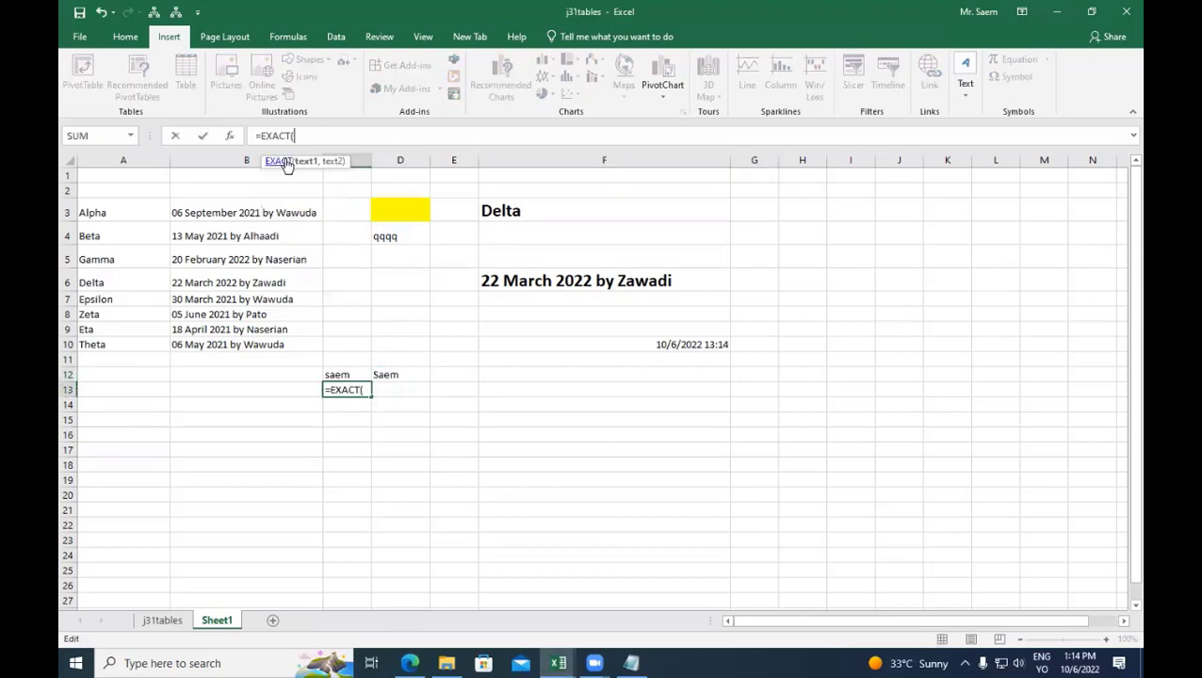
left_click(347, 375)
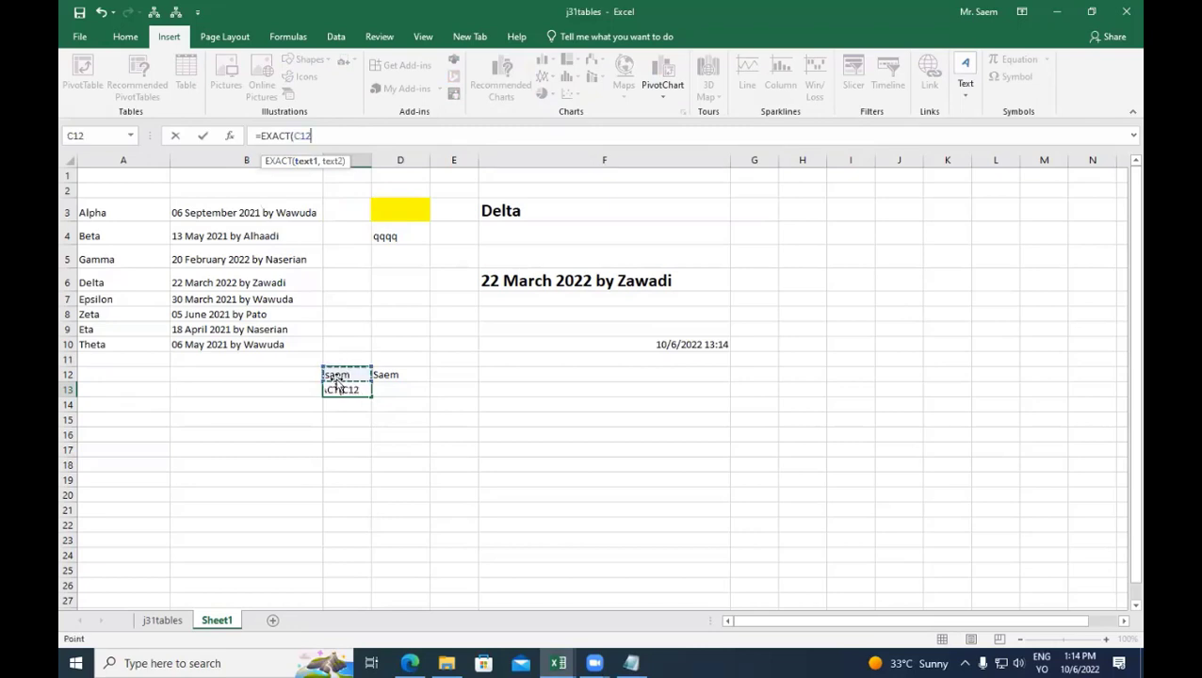
type(",")
left_click(384, 375)
key("Return")
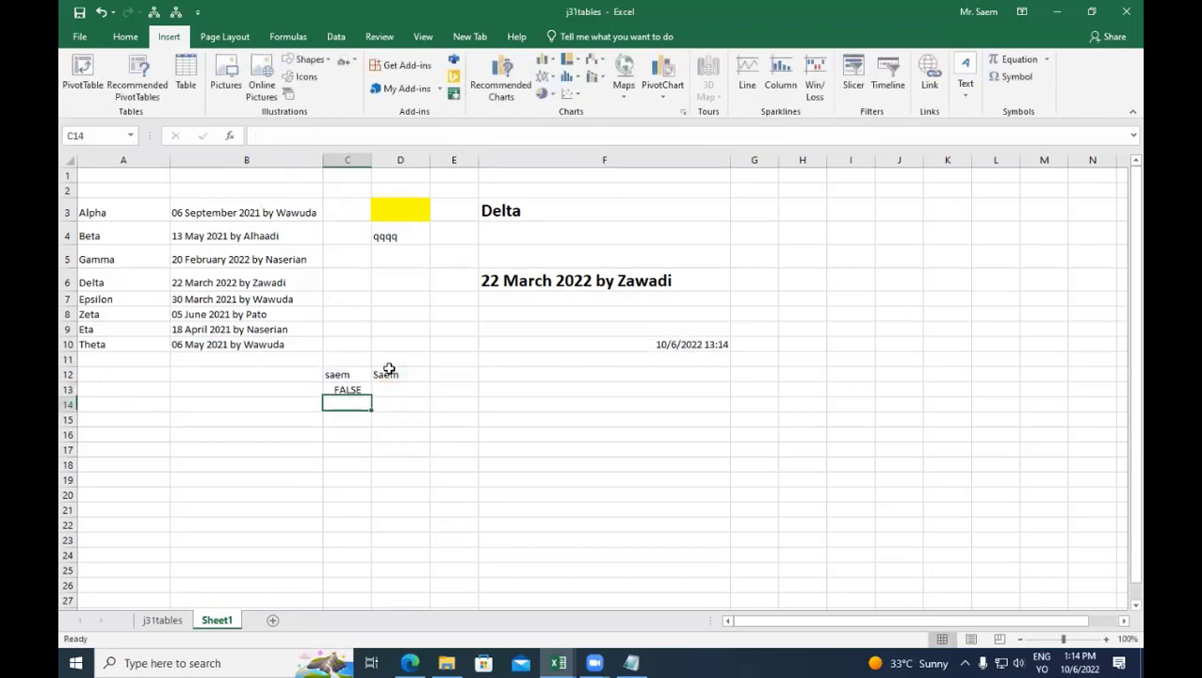
Format the cells C11:D14 around the EXACT comparison as bold italic and enlarge their text to 18 points
left_click(357, 392)
left_click_drag(331, 361, 389, 397)
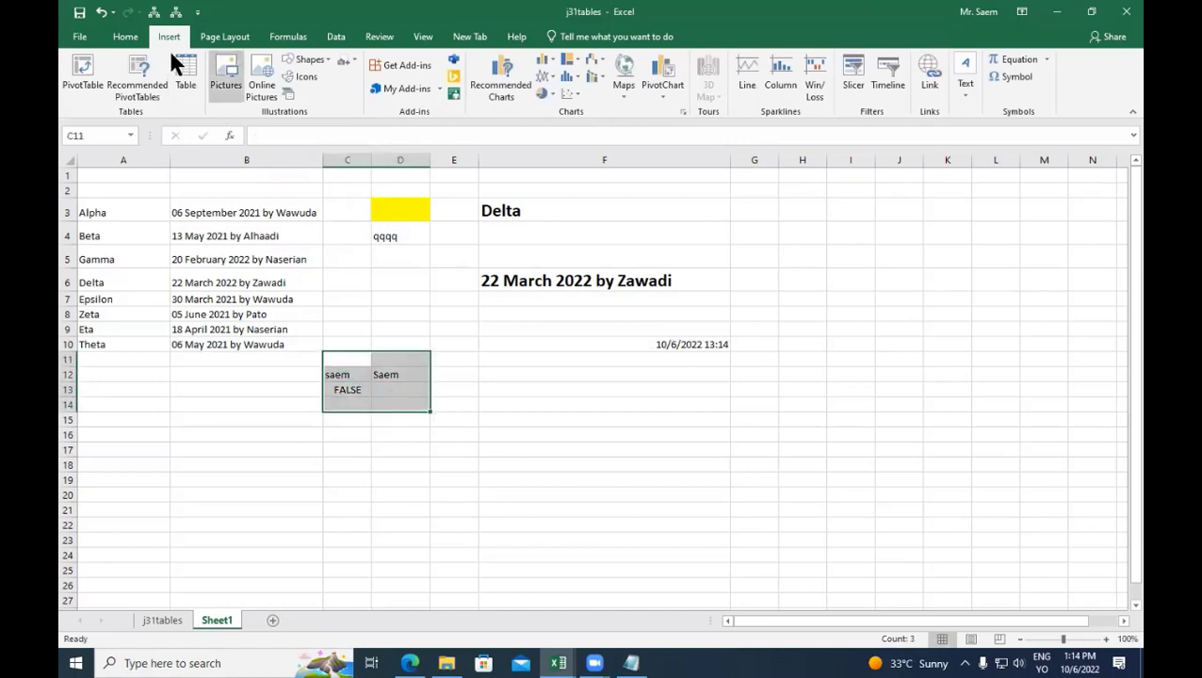
left_click(126, 37)
left_click(204, 88)
left_click(189, 89)
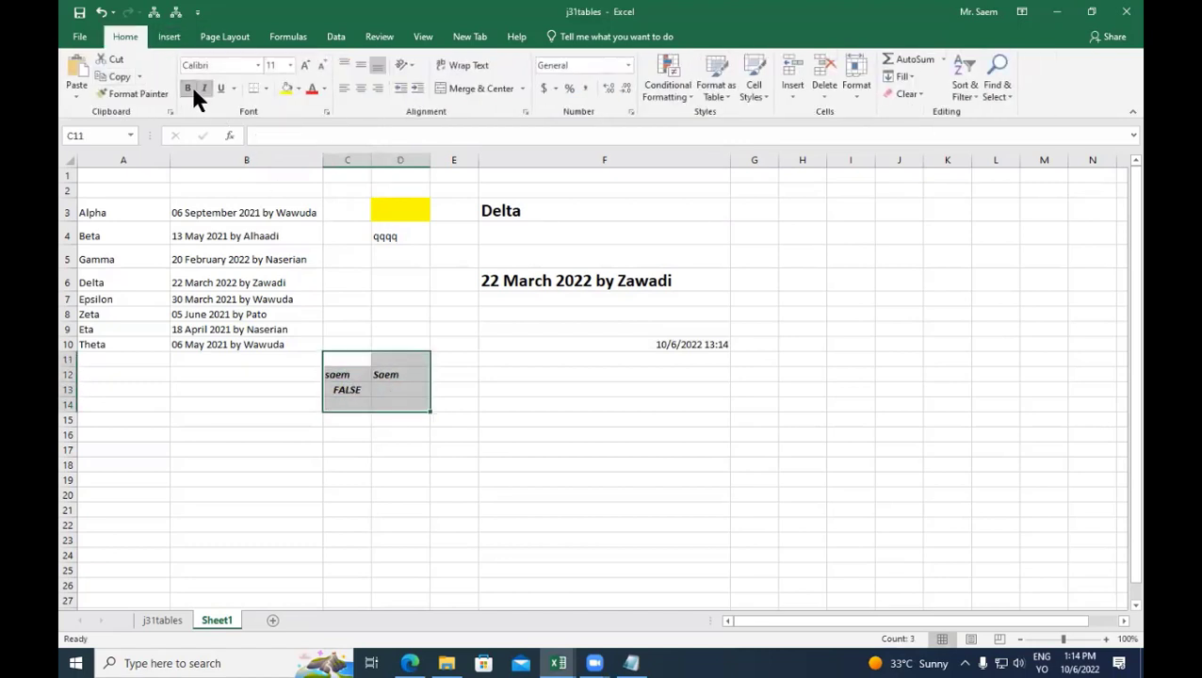
left_click(304, 65)
left_click(304, 65)
left_click(304, 65)
left_click(304, 65)
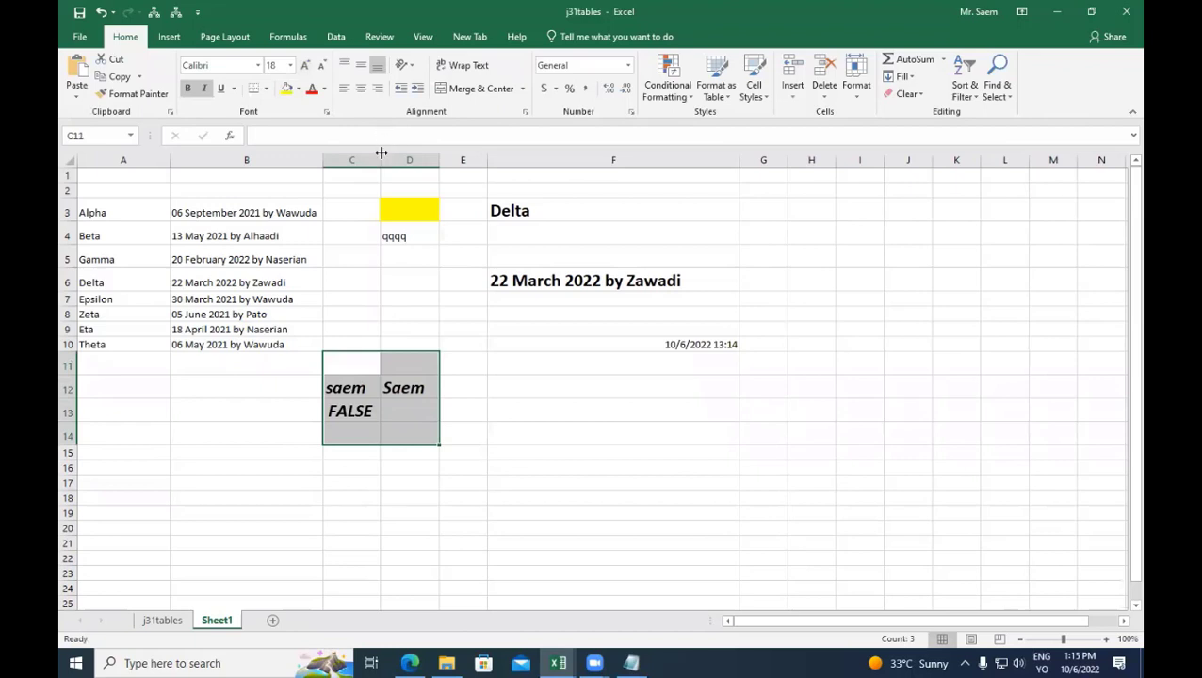
Open the EXACT formula in C13 to examine its two text arguments, and close it without changing the formula
left_click(372, 412)
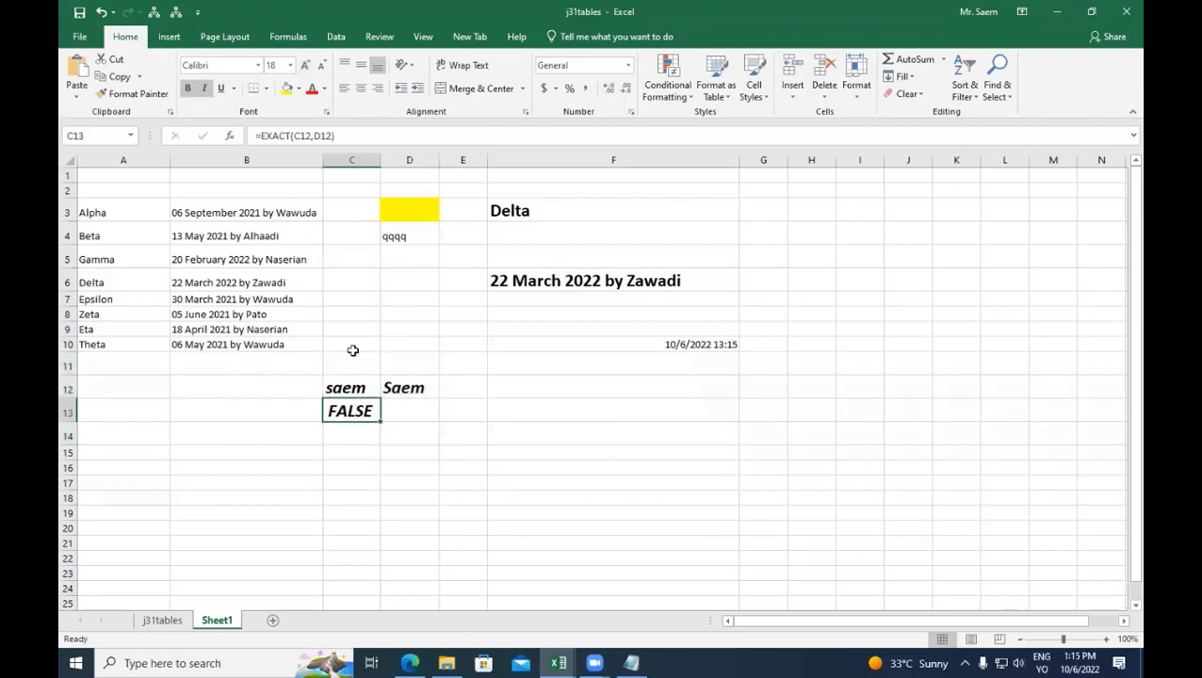
left_click(295, 137)
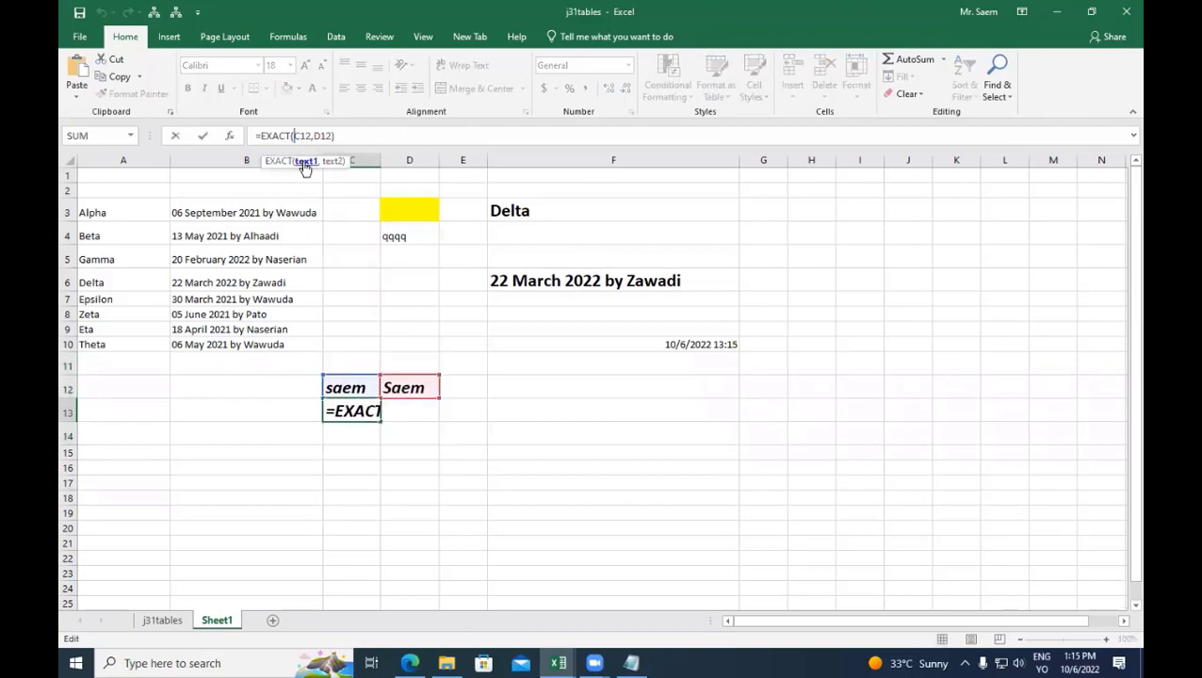
left_click(202, 136)
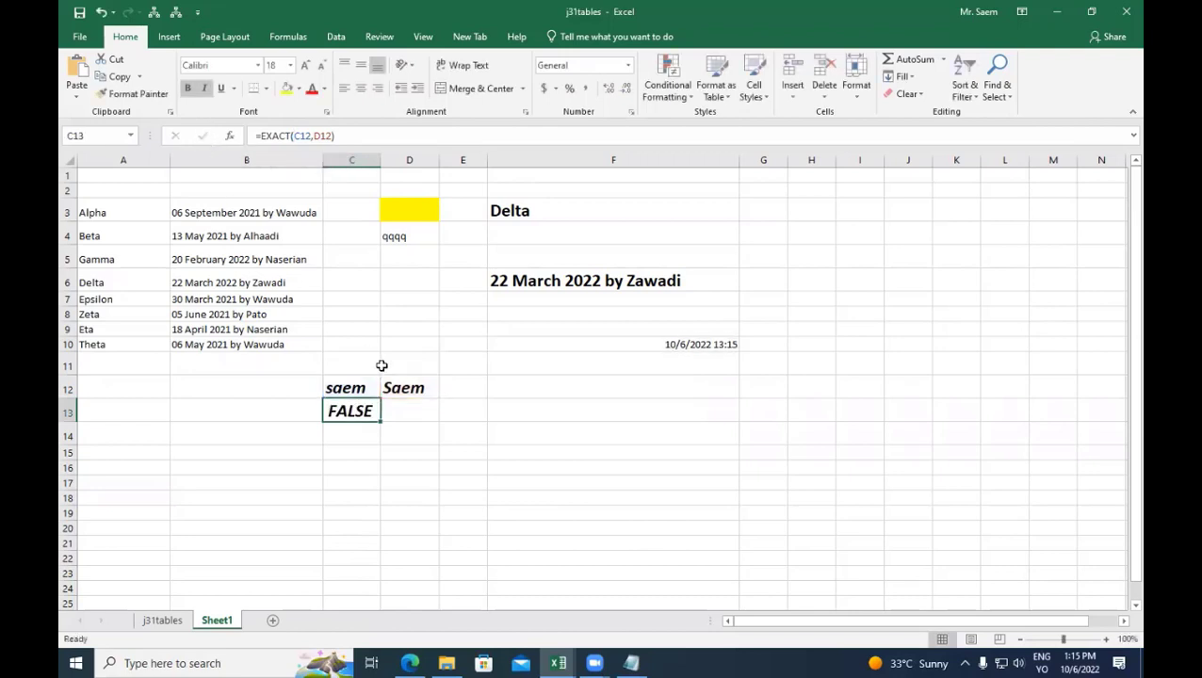